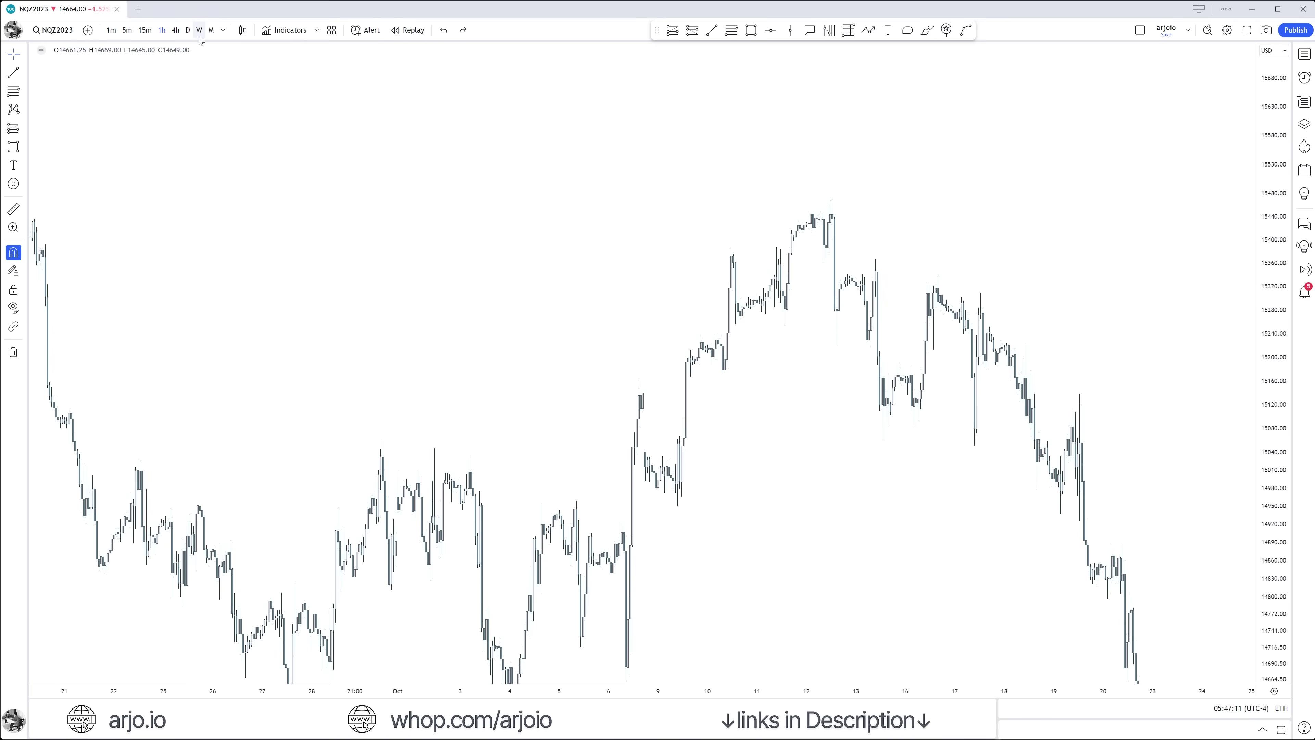
Step: Mark the weekly fair value gap between 15356.75 and 15060.75 with a rectangle, using the weekly timeframe
left_click(199, 30)
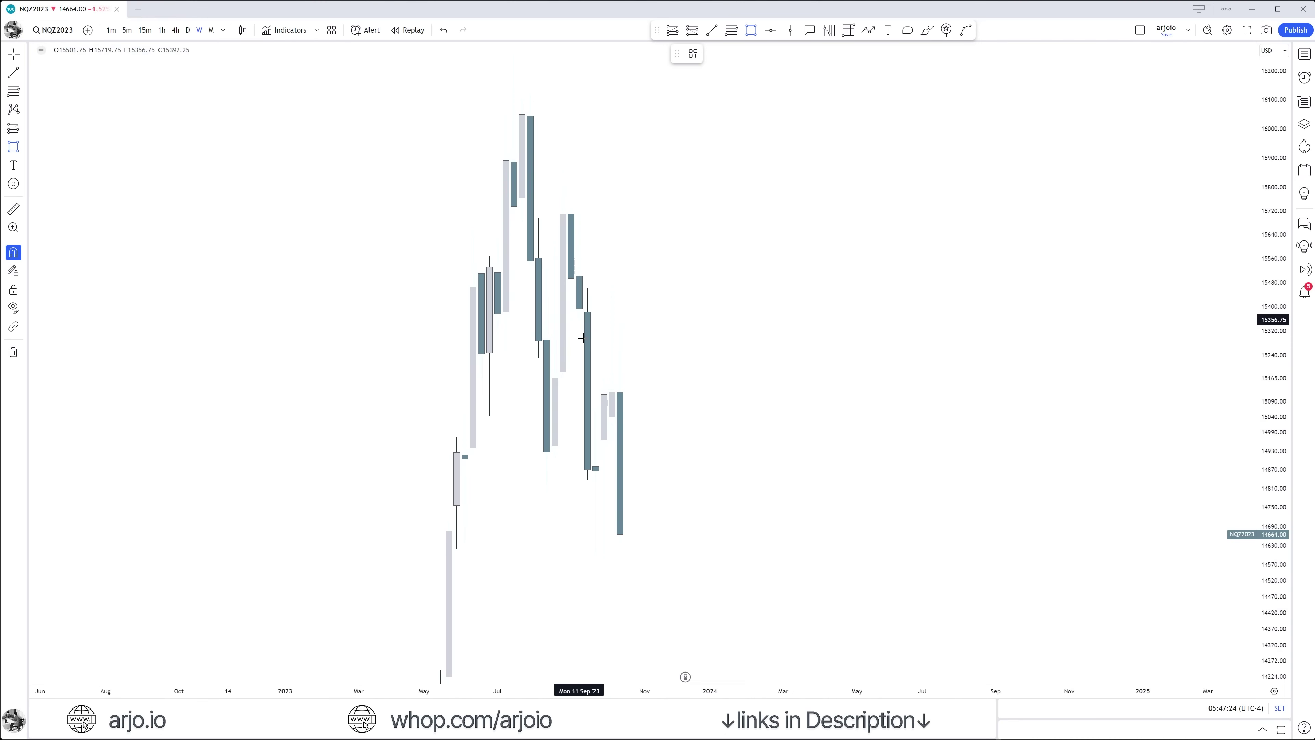
left_click_drag(579, 320, 612, 410)
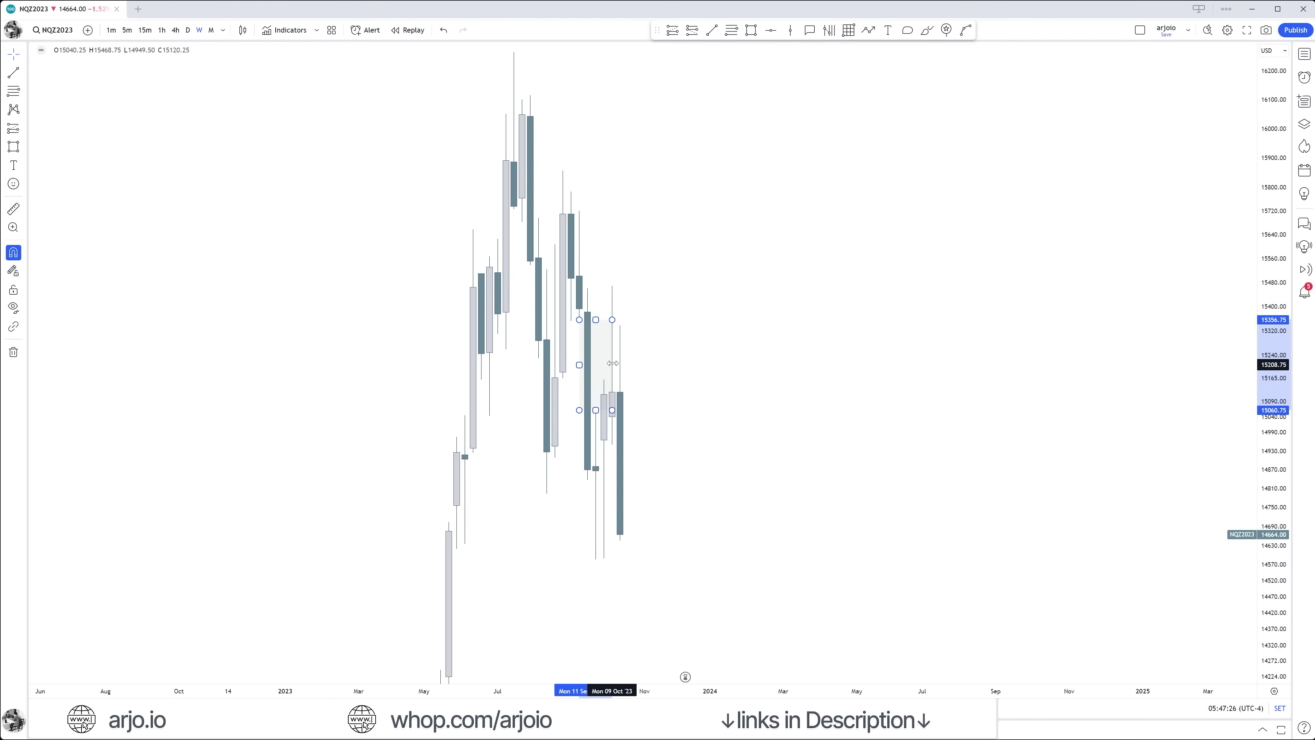
left_click(617, 363)
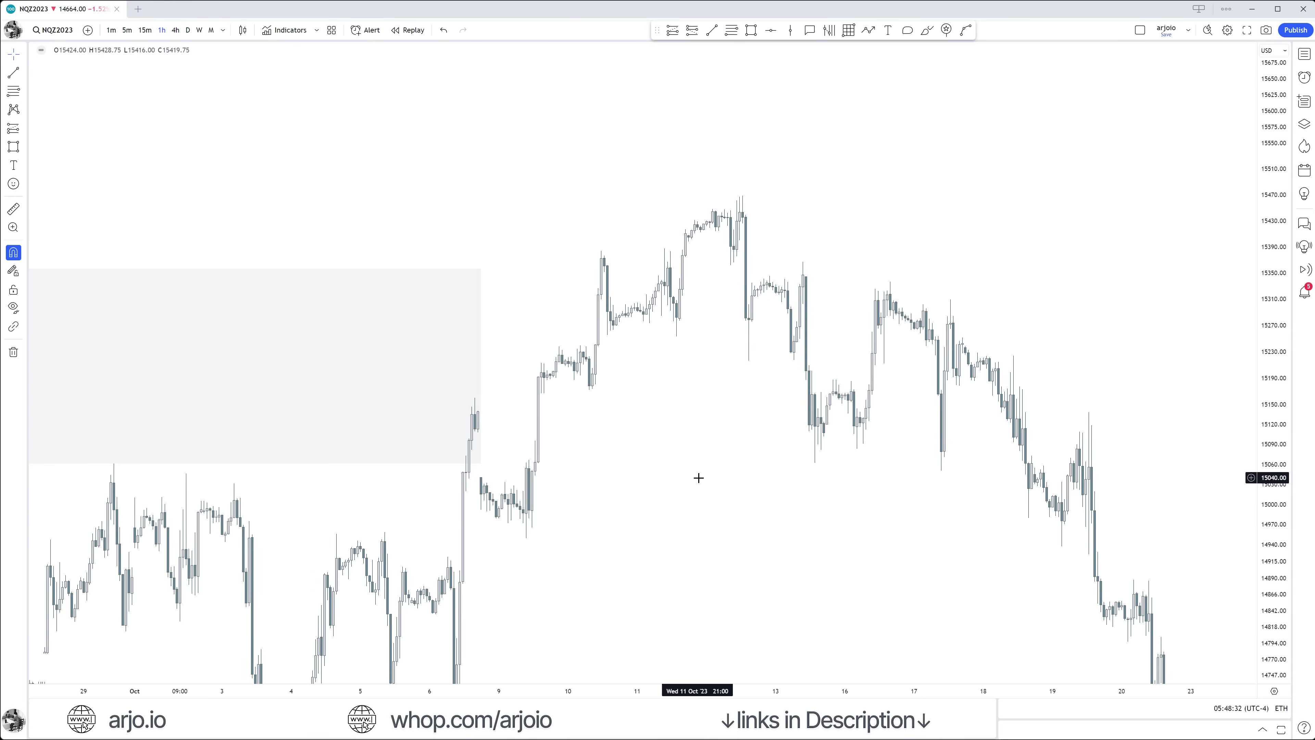
left_click(480, 368)
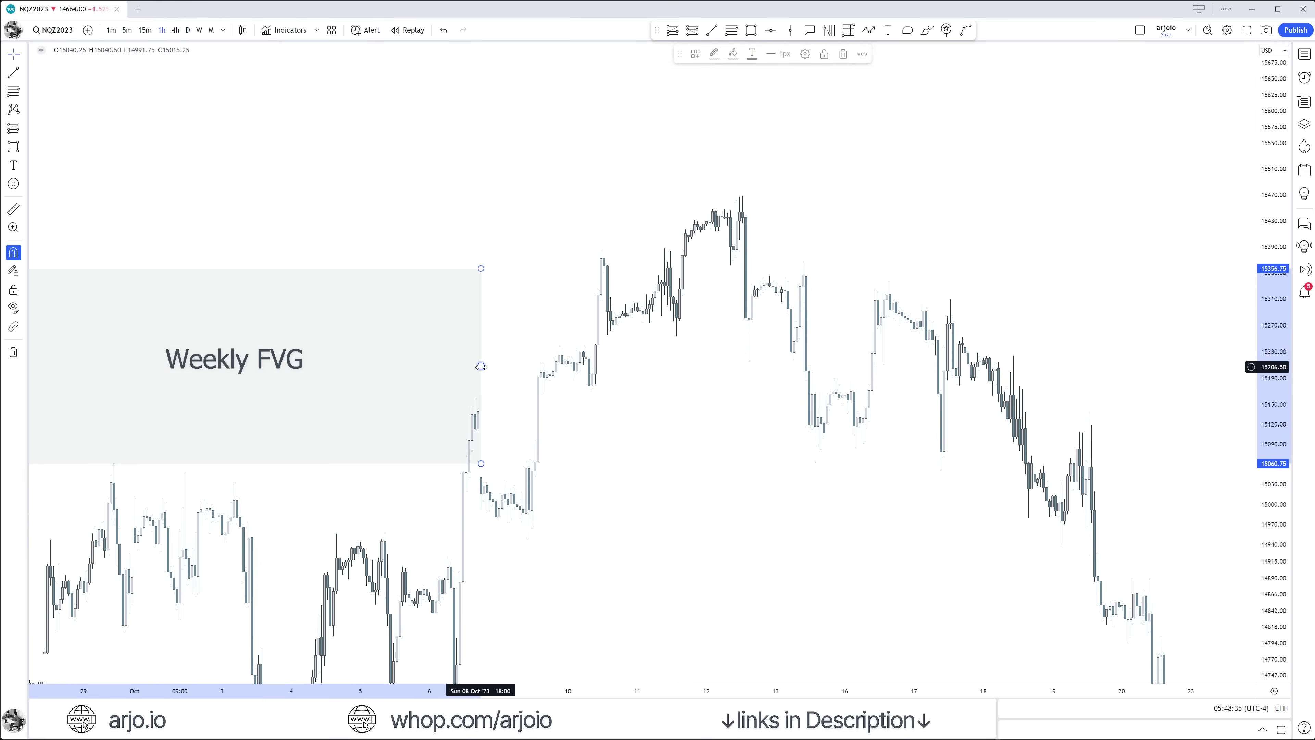
left_click(551, 350)
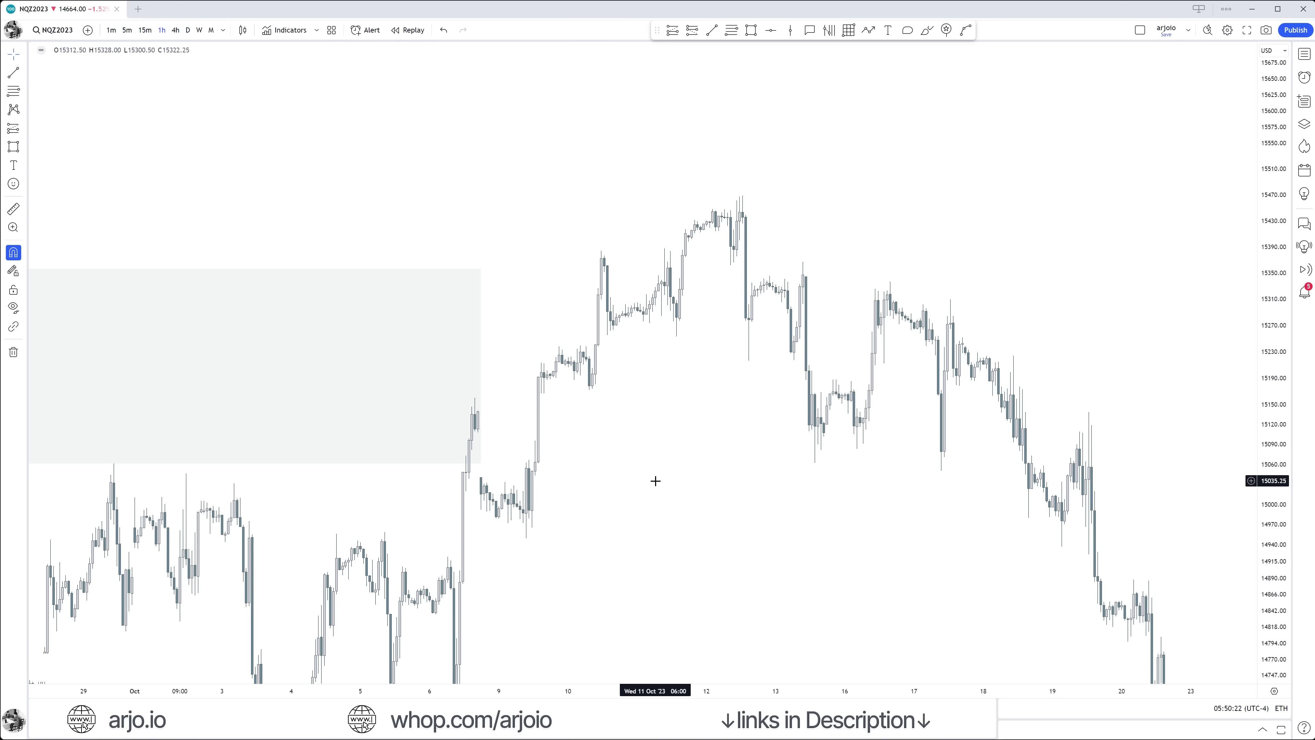
Step: Draw a horizontal trend line from the 10 October swing high at 15383.50 across to early 11 October
scroll(1142, 432, "up", 5)
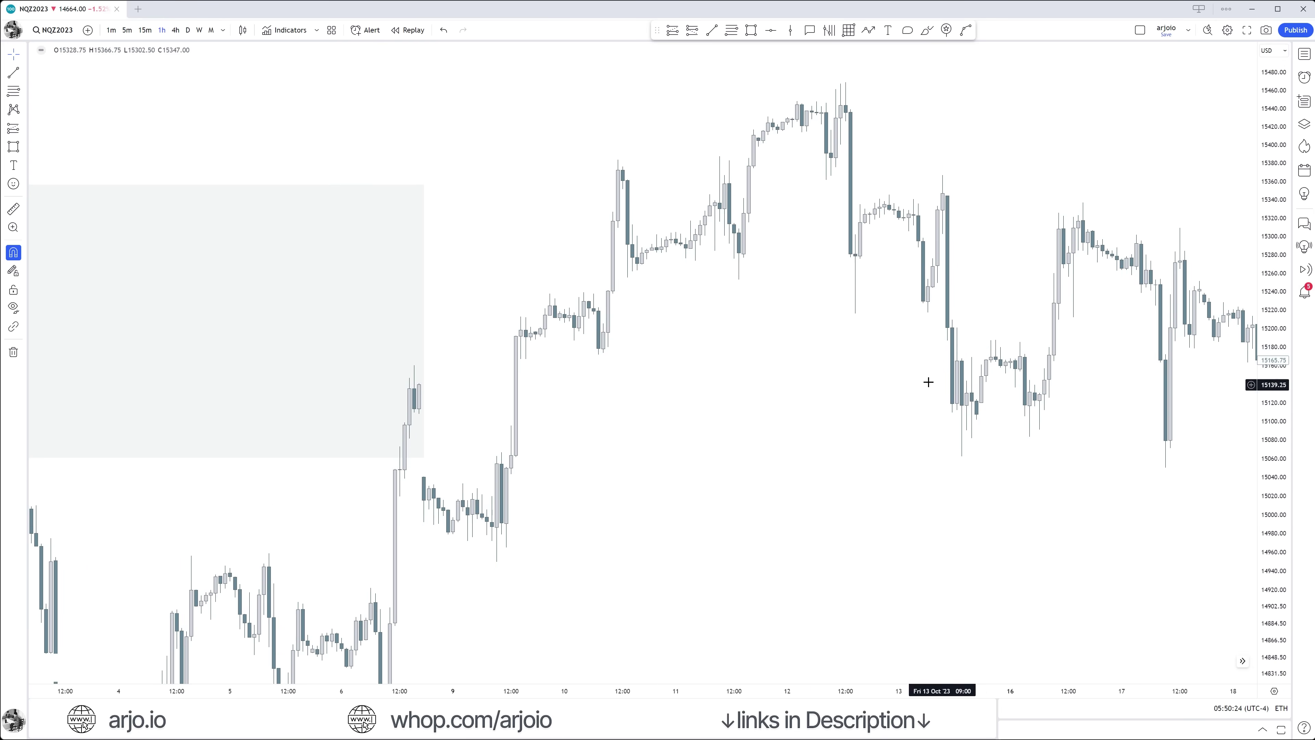
scroll(928, 382, "up", 3)
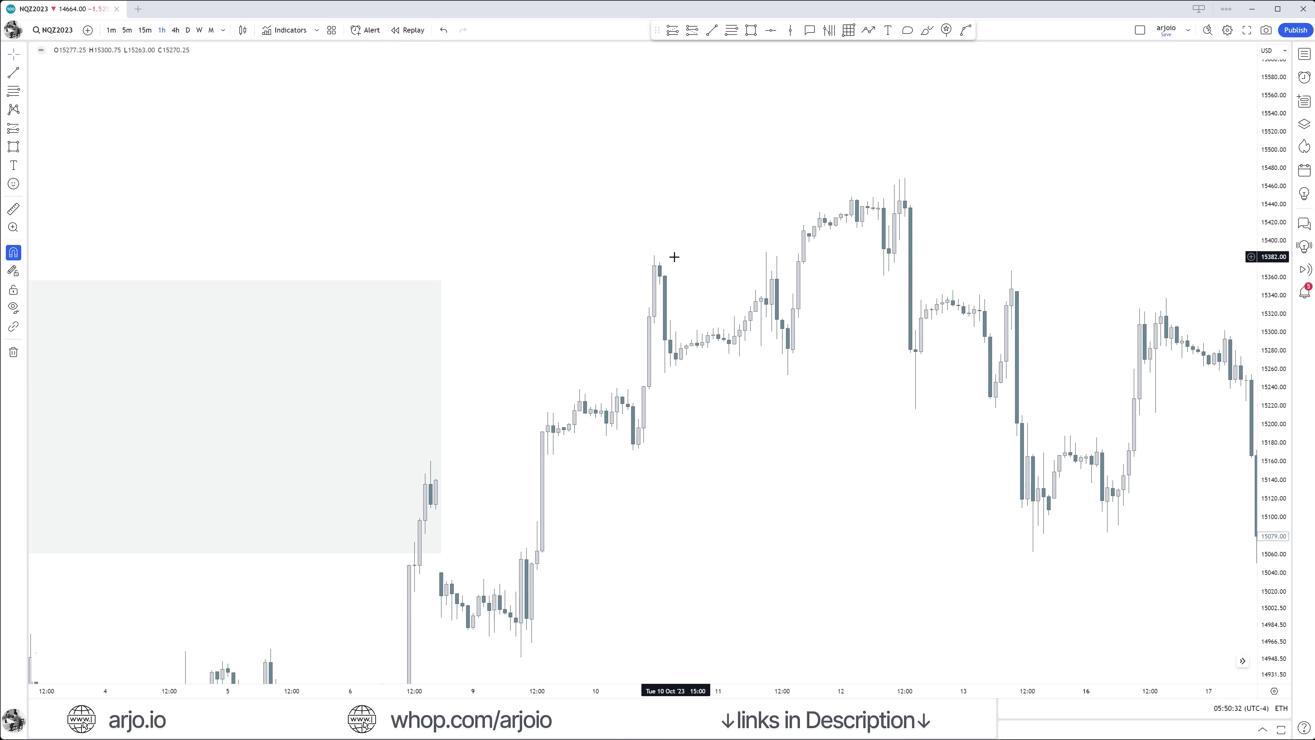
left_click(712, 30)
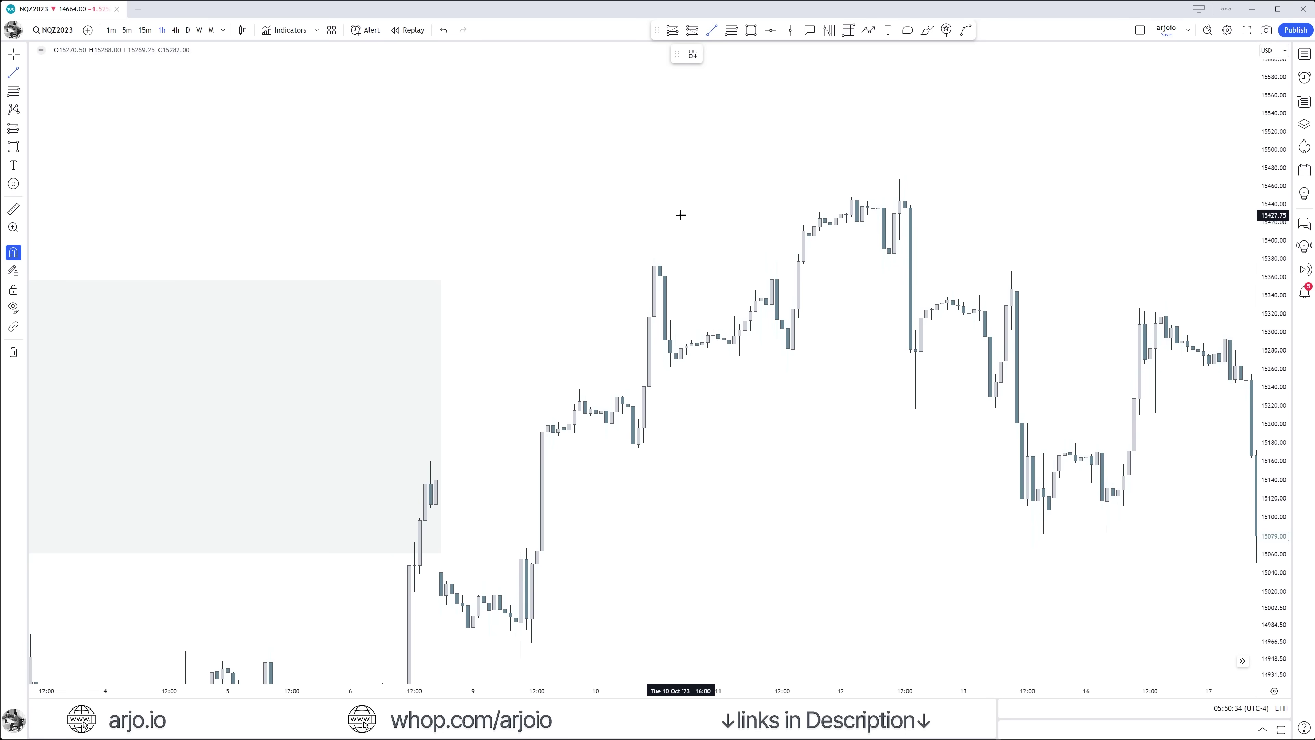
left_click(653, 255)
left_click(744, 259)
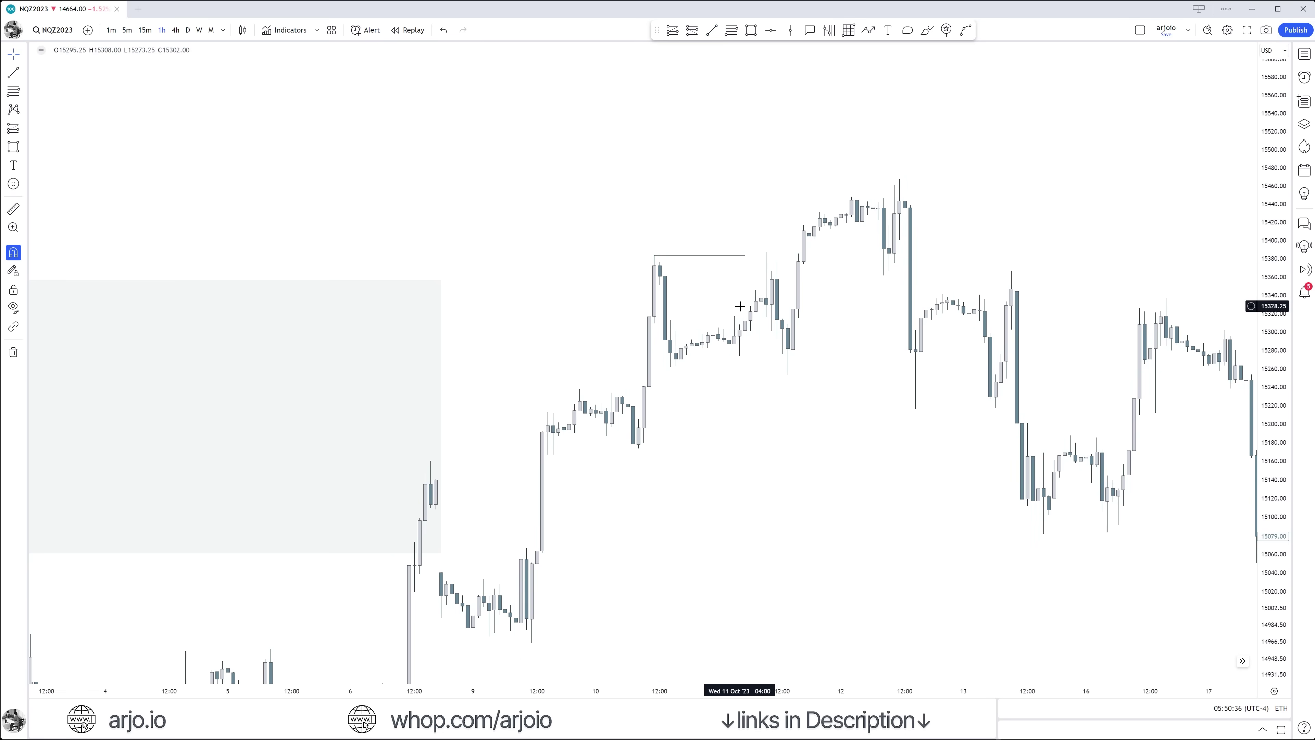
Step: Try a rectangle over the pullback below the 10 October high, from 15376.25 down to about 15250, and delete it
left_click(751, 30)
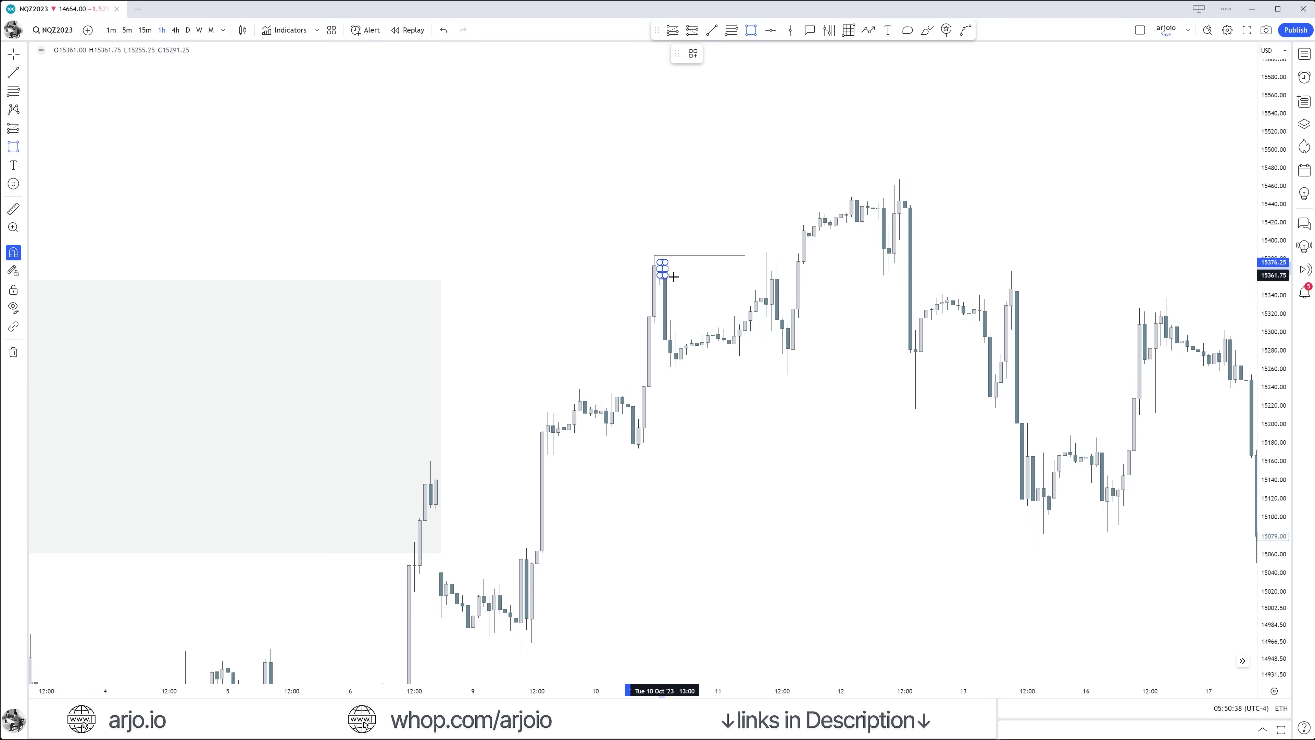
left_click(776, 381)
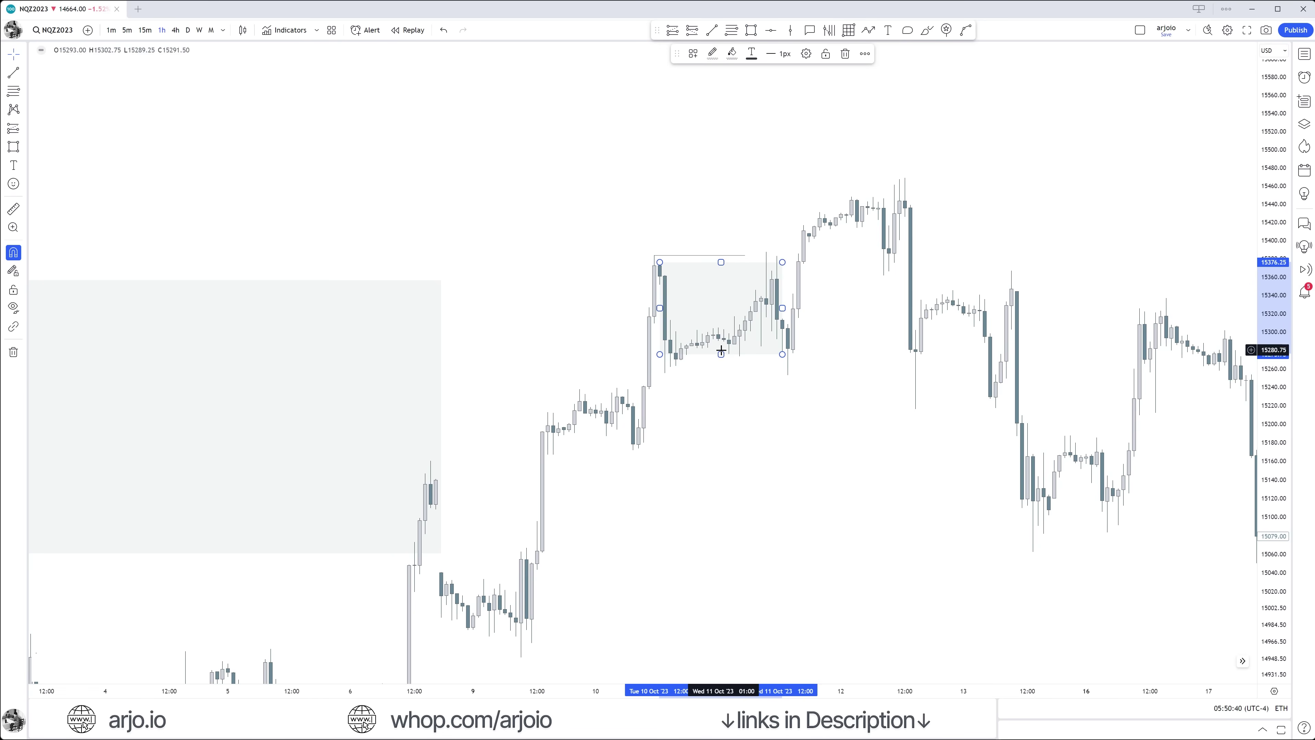
left_click_drag(721, 353, 720, 376)
left_click(736, 395)
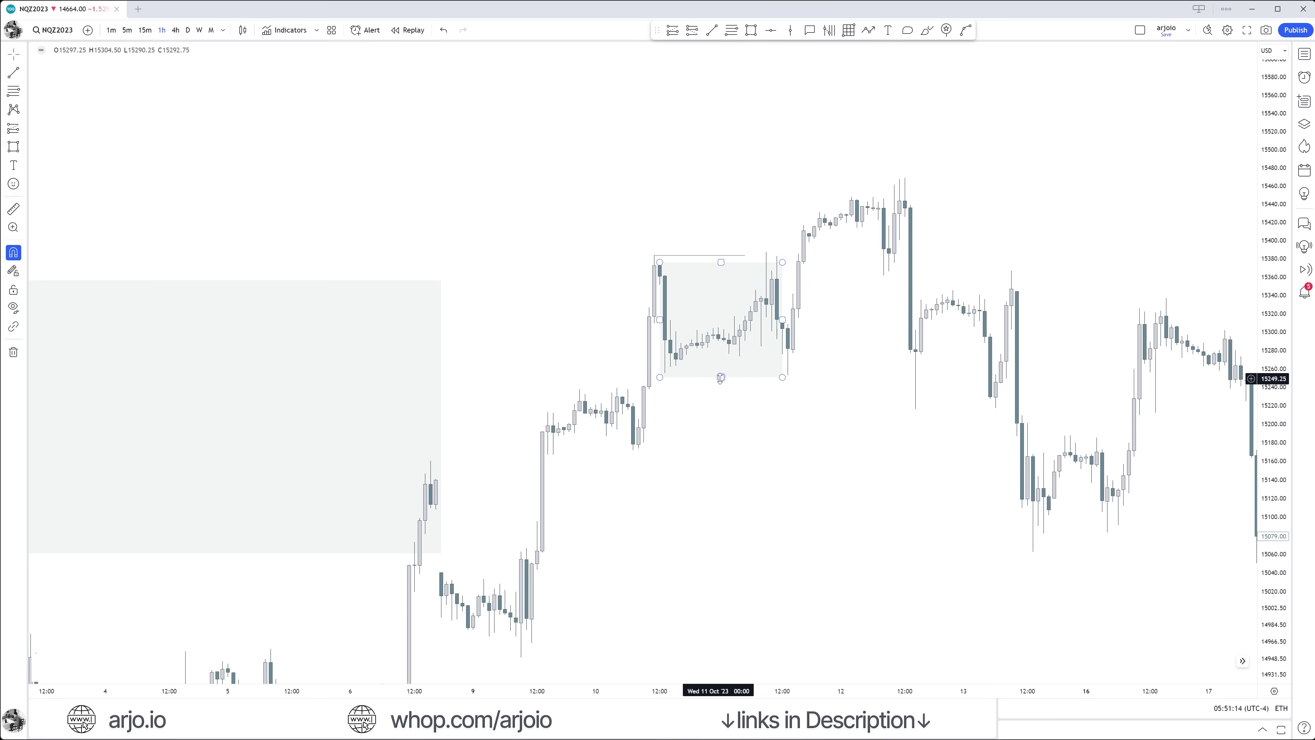
key("Delete")
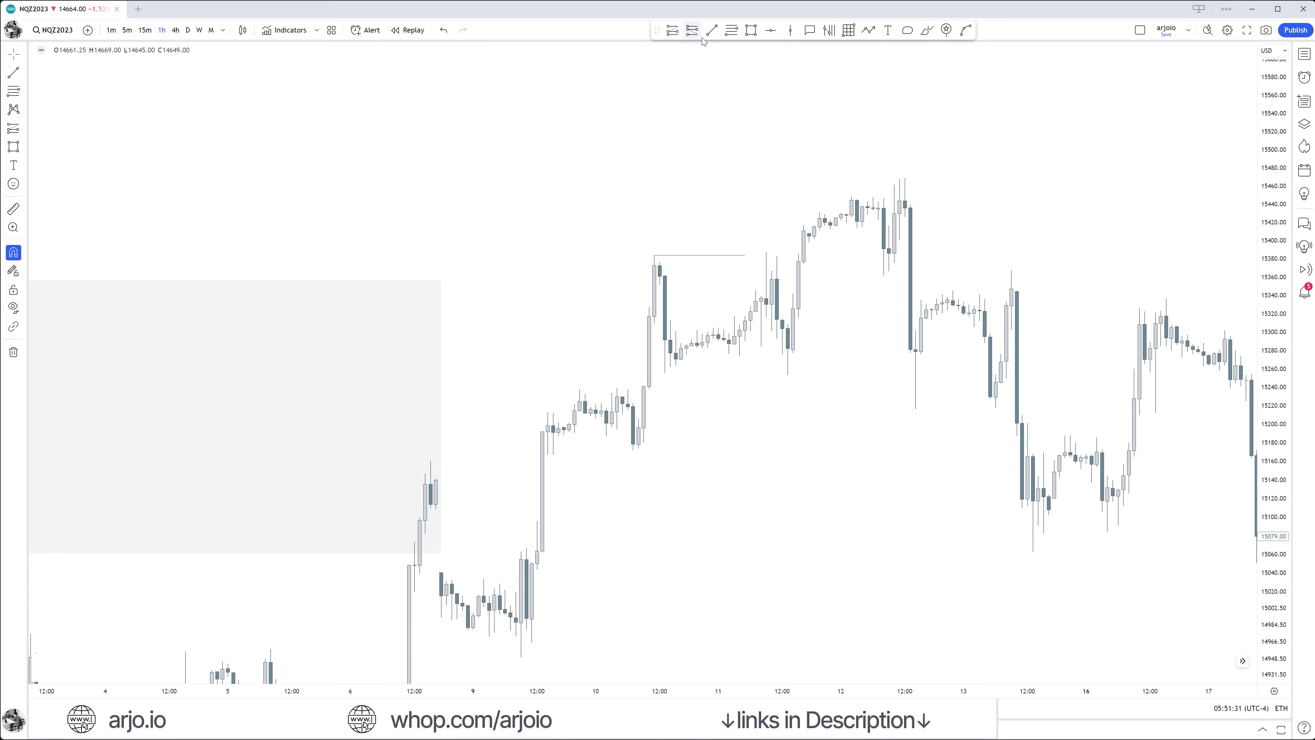
Step: Try a short horizontal trend line at the 15239.25 high formed before the 10 October rally, and remove it
key("alt+t")
left_click(618, 395)
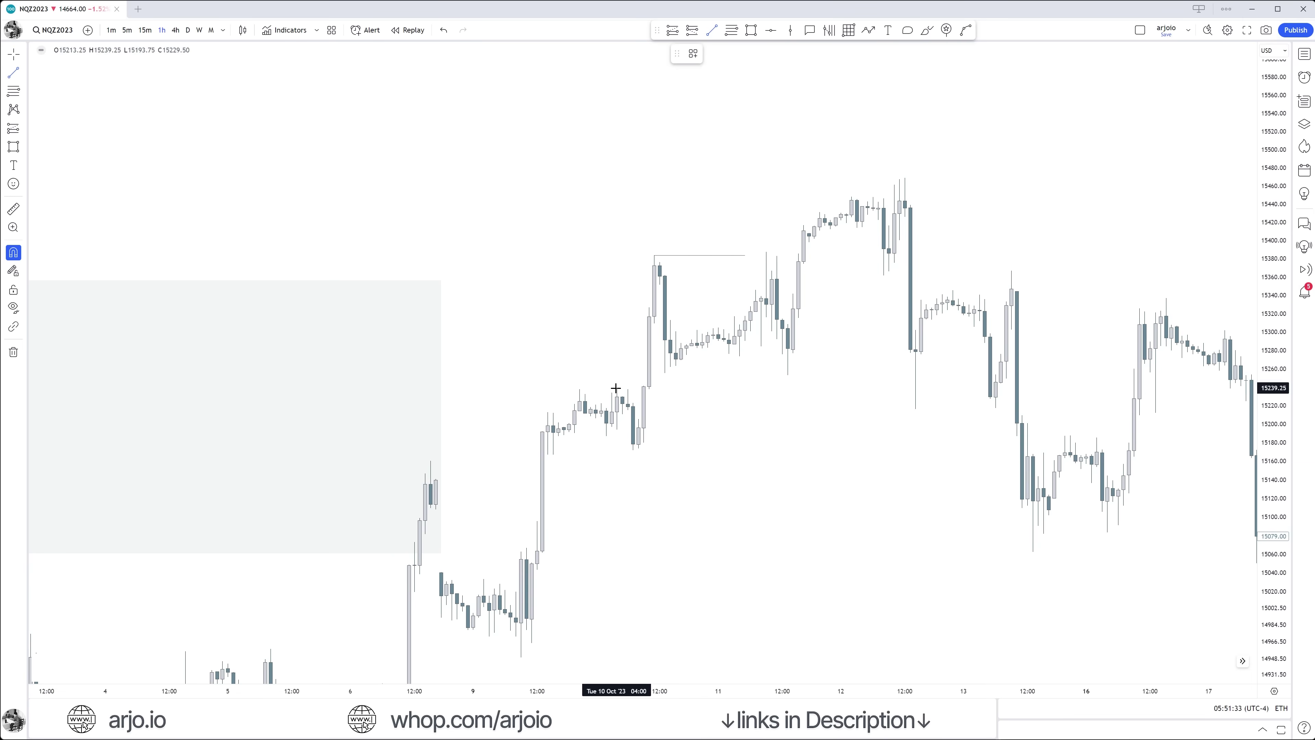
left_click(642, 389)
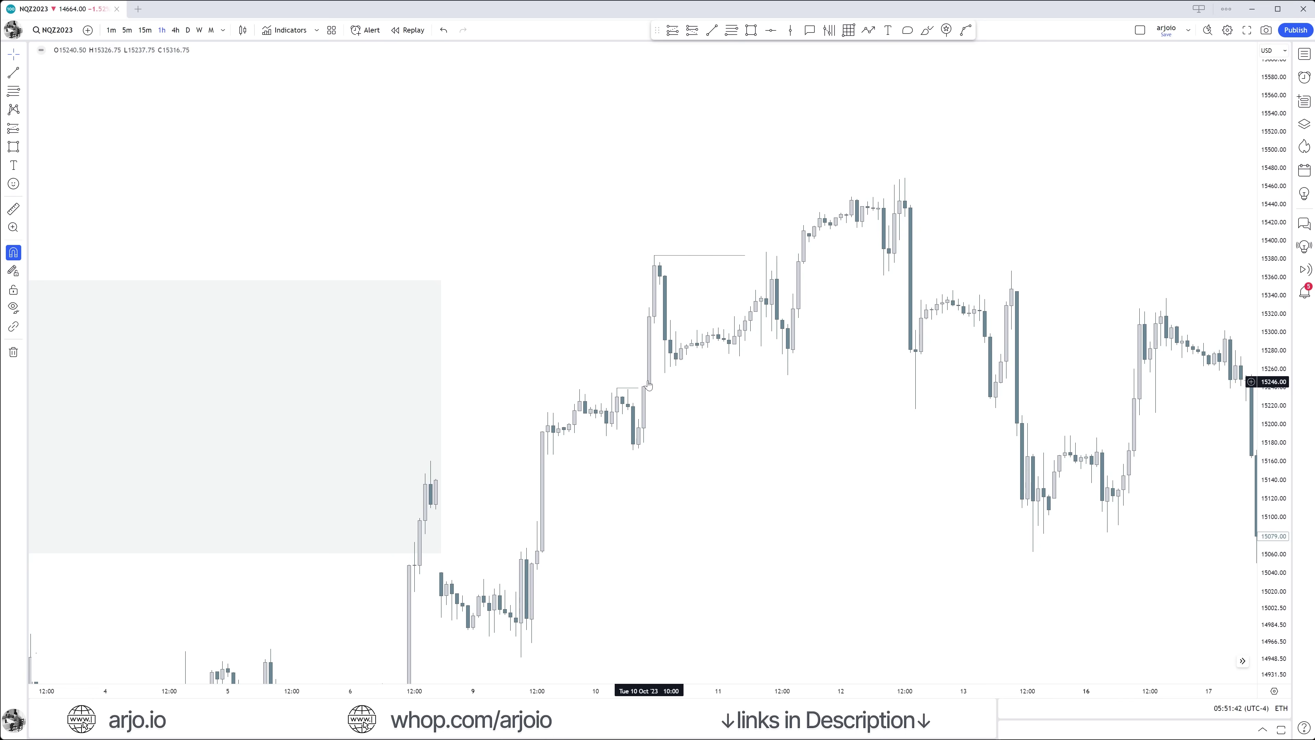
left_click(626, 388)
left_click(667, 306)
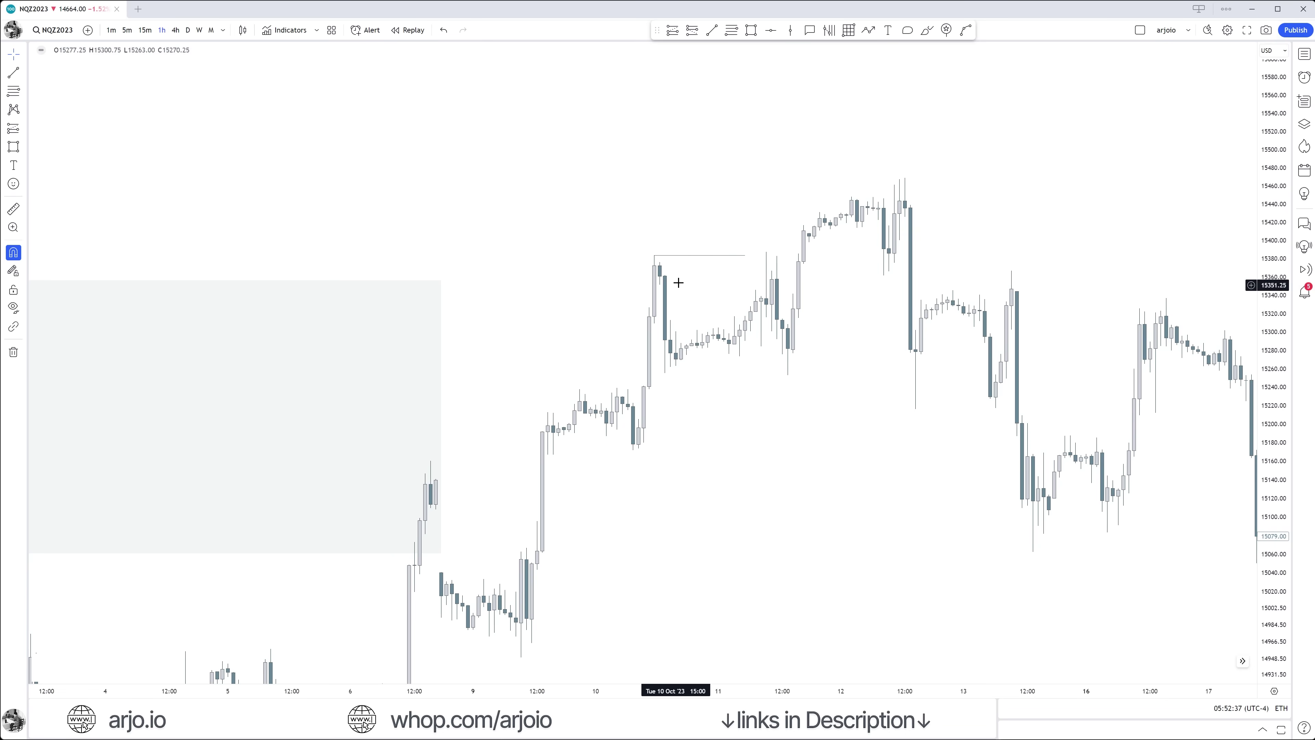
Step: Try a rectangle from 15376.25 to 15255.25 after the 10 October high, stretched to 11 October 08:00, and delete it
left_click(751, 30)
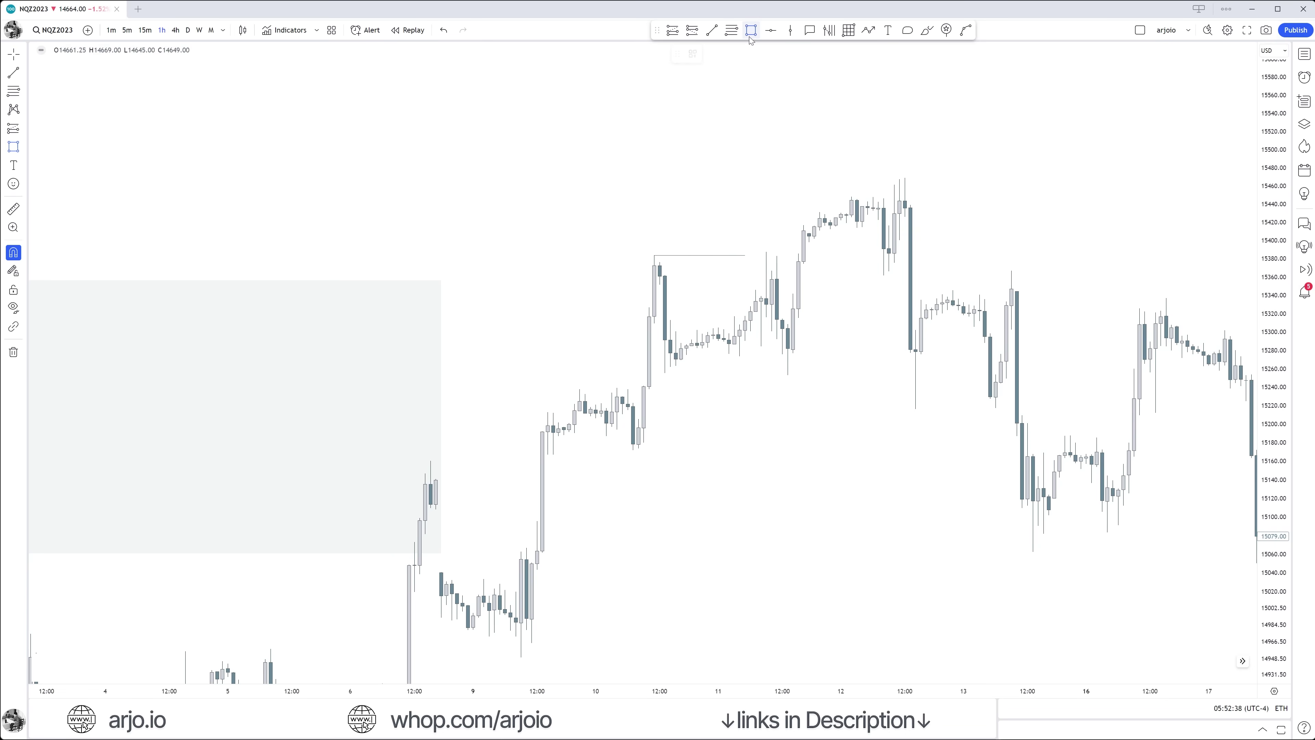
left_click(661, 262)
left_click(687, 355)
left_click_drag(673, 356, 673, 373)
left_click_drag(687, 317, 769, 317)
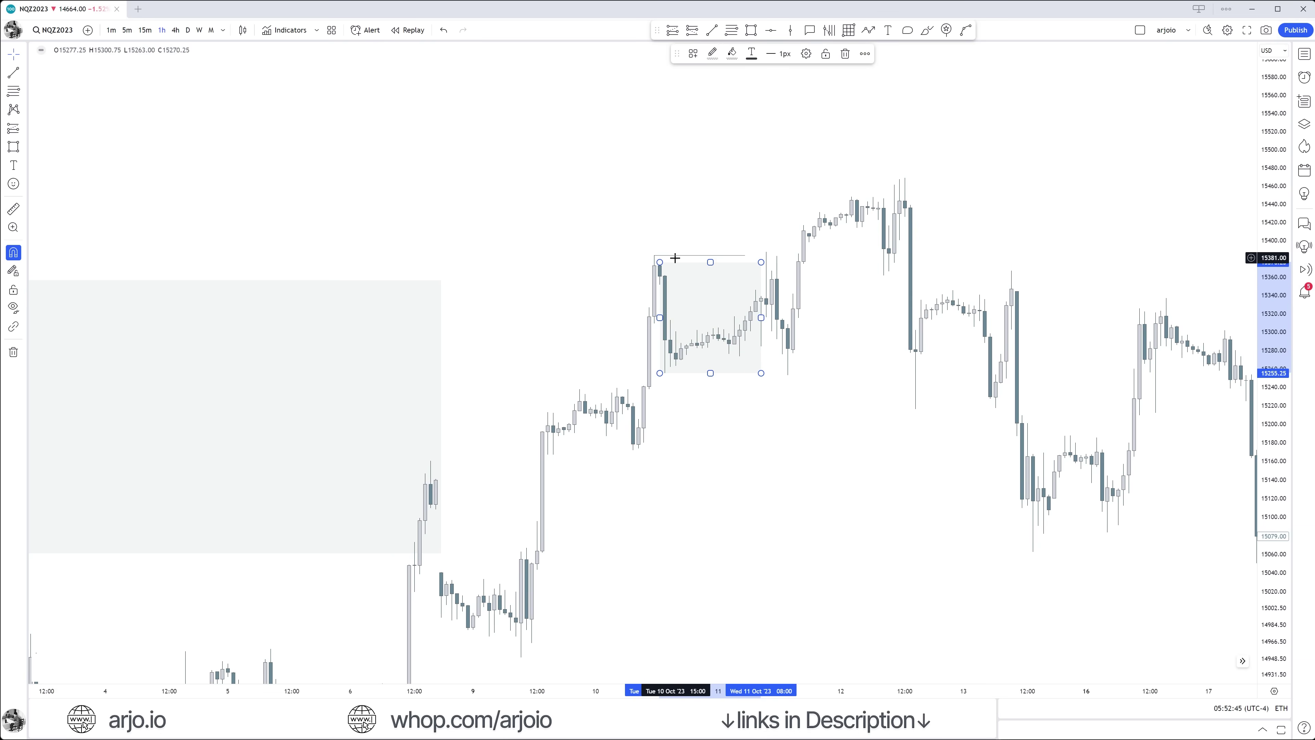
key("Delete")
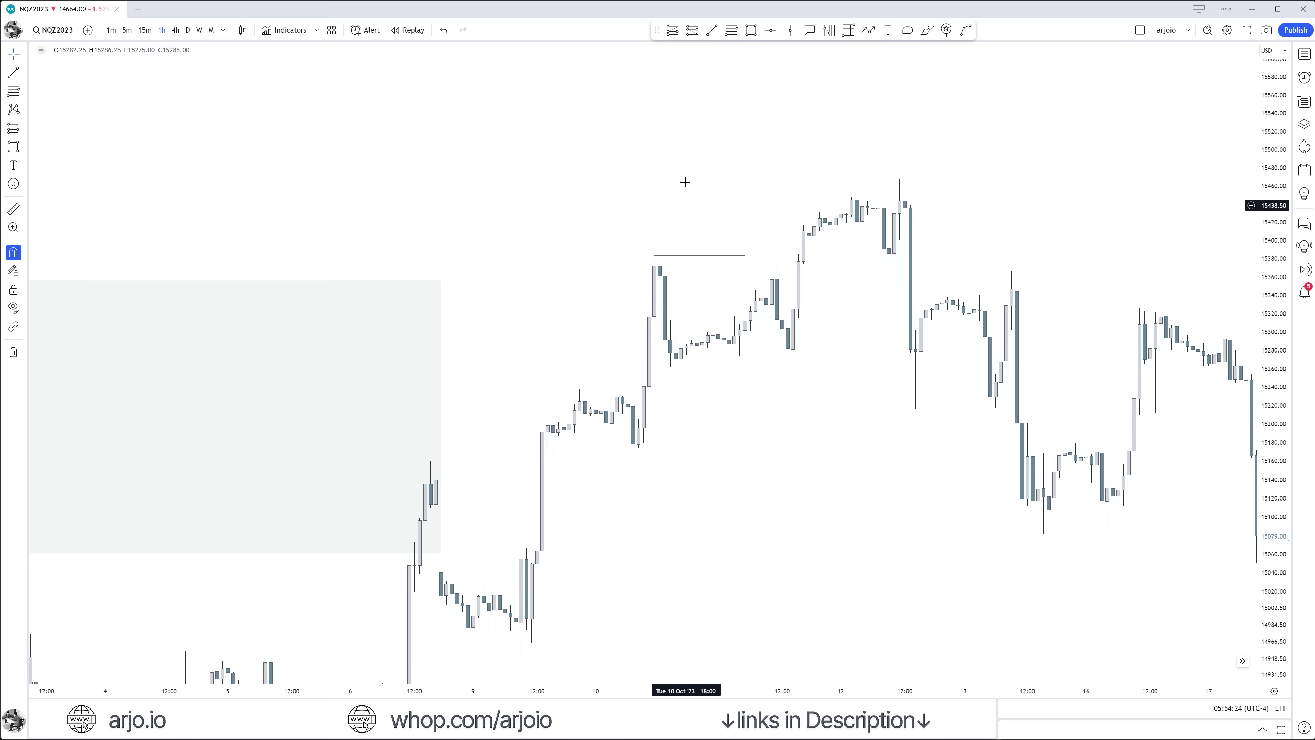
Step: Draw a short horizontal line at the 10 October swing low of about 15172, below the rally
left_click(692, 30)
left_click(629, 449)
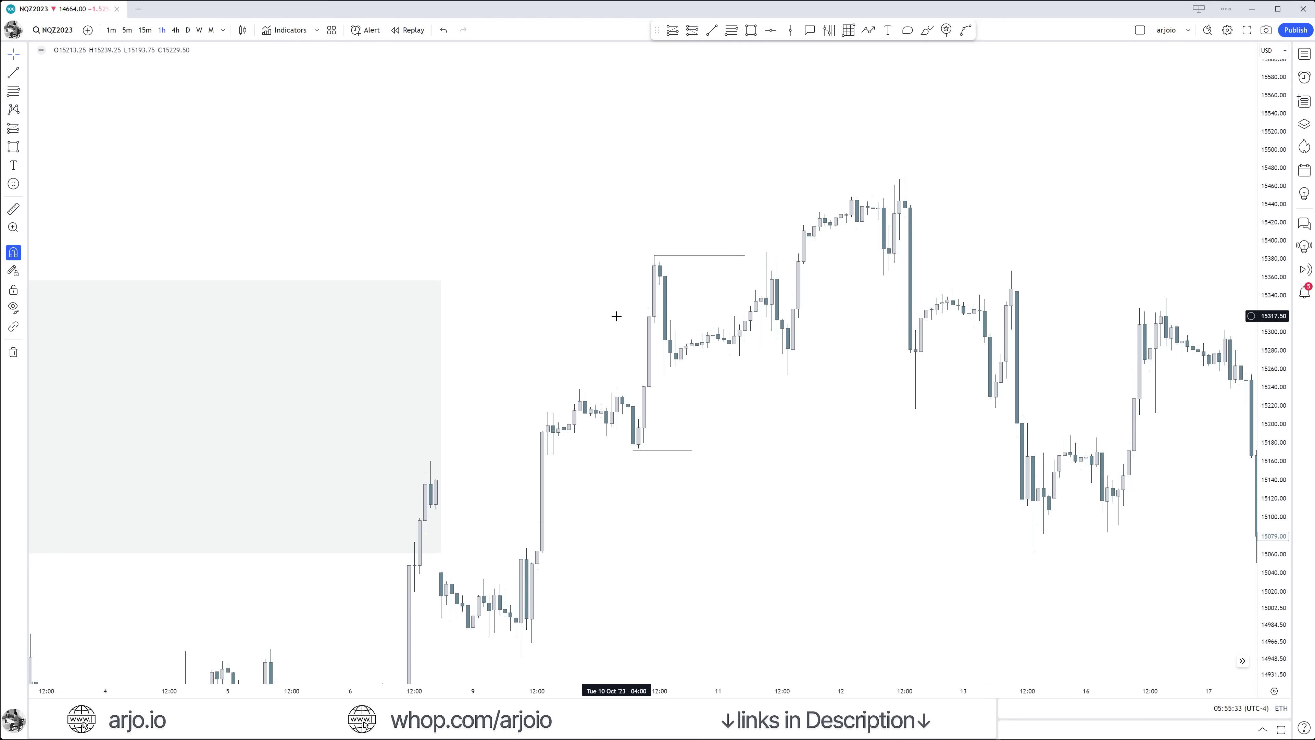
Step: Try a freehand brush path tracing the 11 October push to the highs and the drop after it, and undo it
scroll(656, 320, "right", 2)
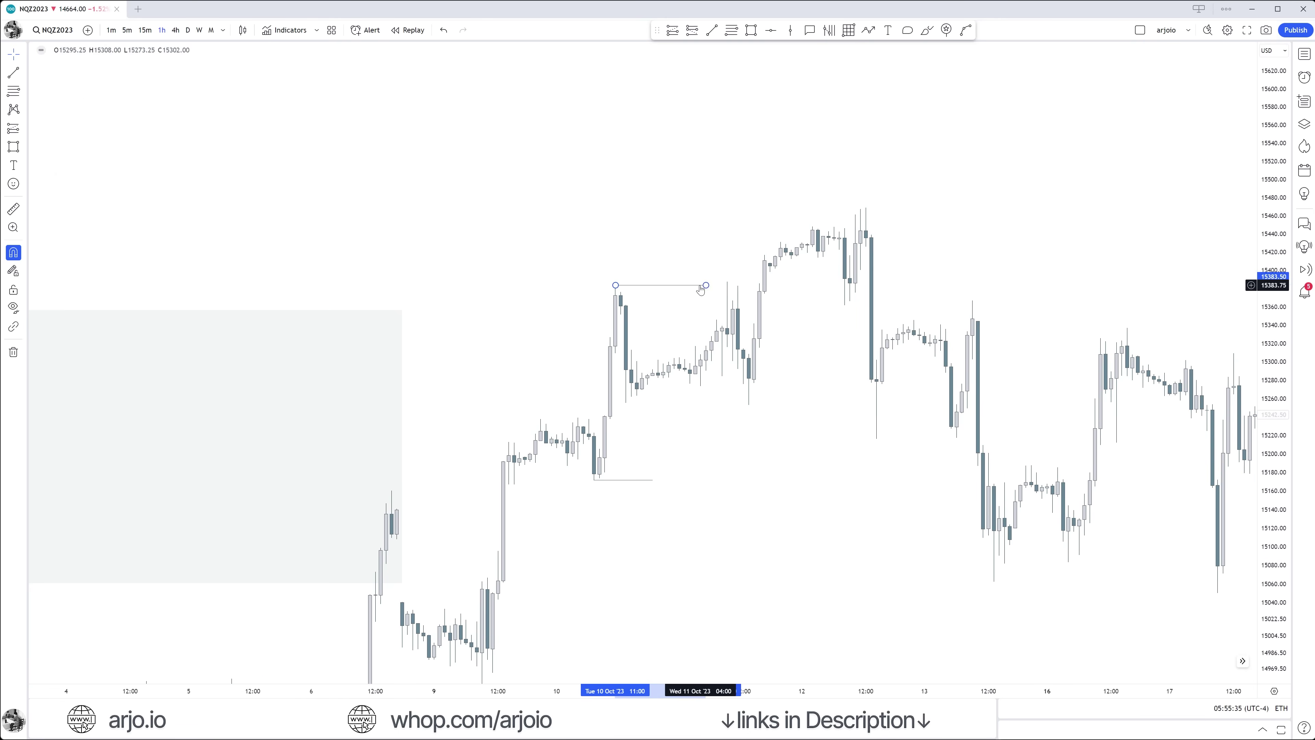
scroll(684, 296, "up", 2)
left_click_drag(1274, 513, 1272, 396)
left_click_drag(804, 382, 866, 376)
scroll(727, 251, "up", 1)
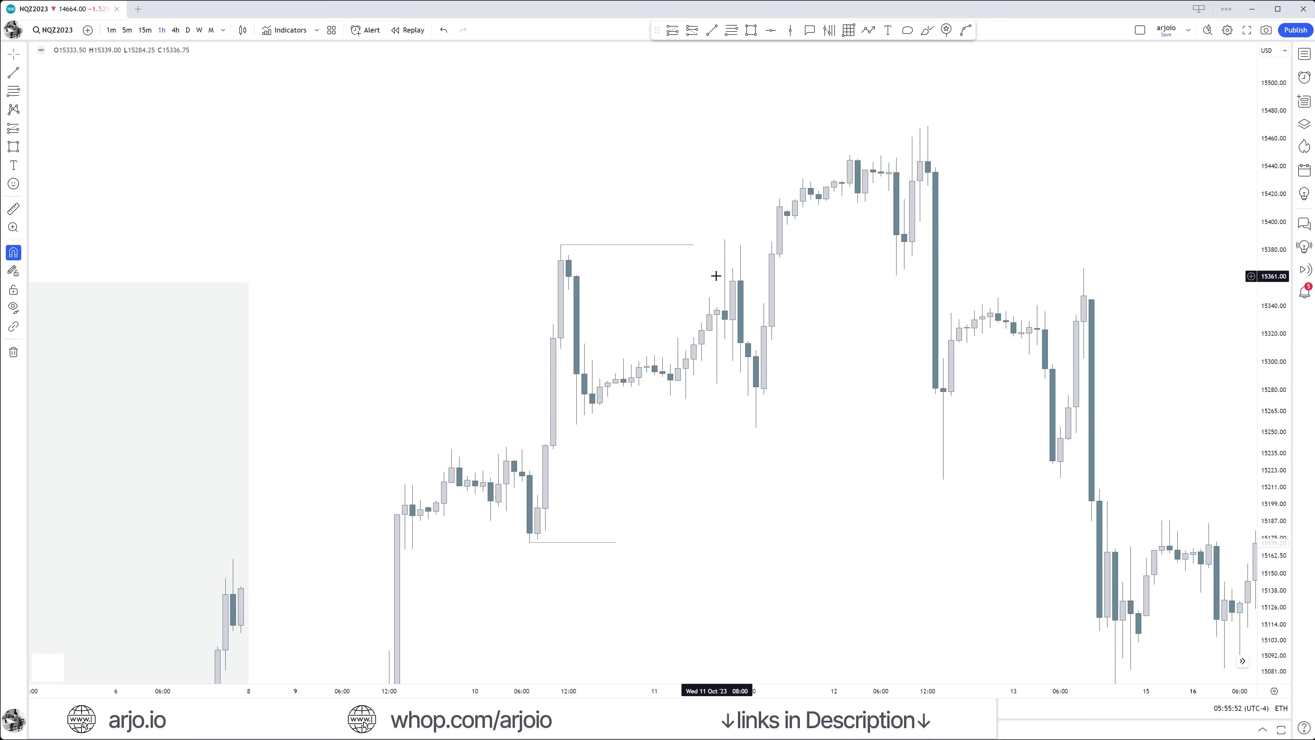
key("alt+b")
mouse_move(708, 328)
left_mouse_down()
mouse_move(731, 232)
mouse_move(772, 440)
left_mouse_up()
key("ctrl")
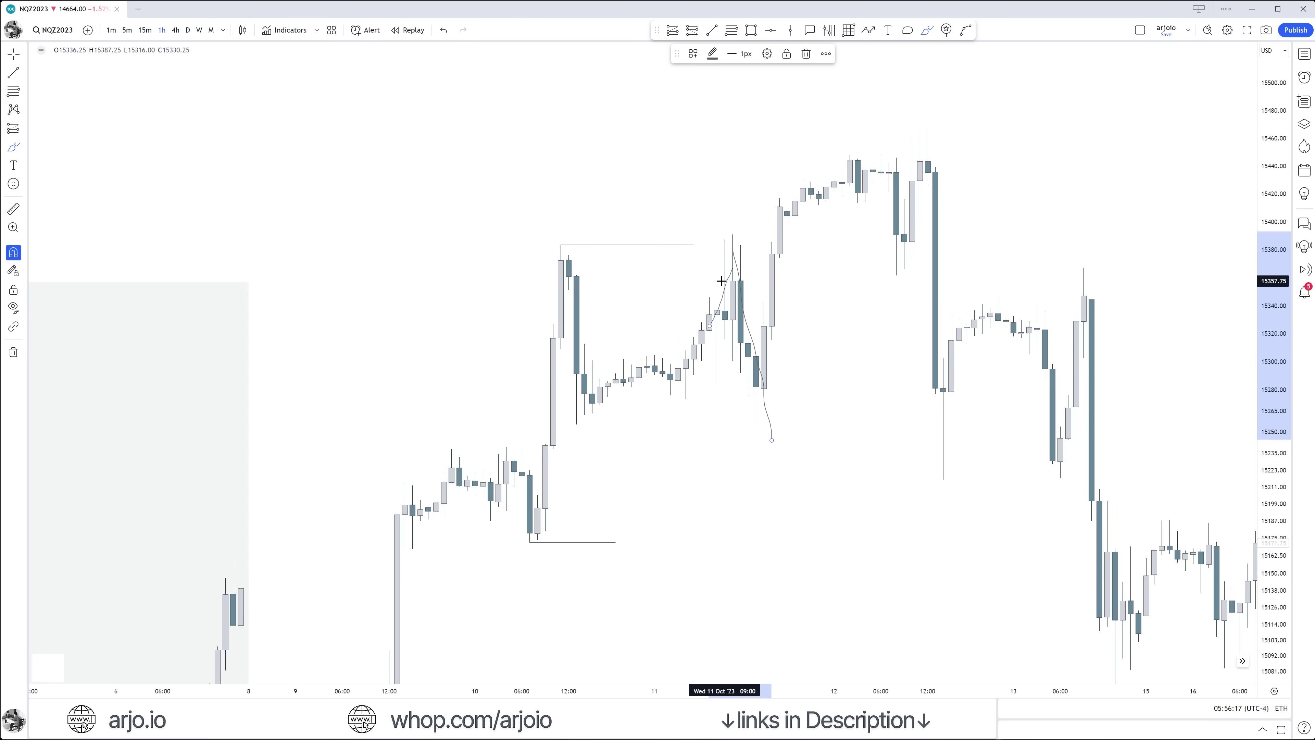
key("ctrl+z")
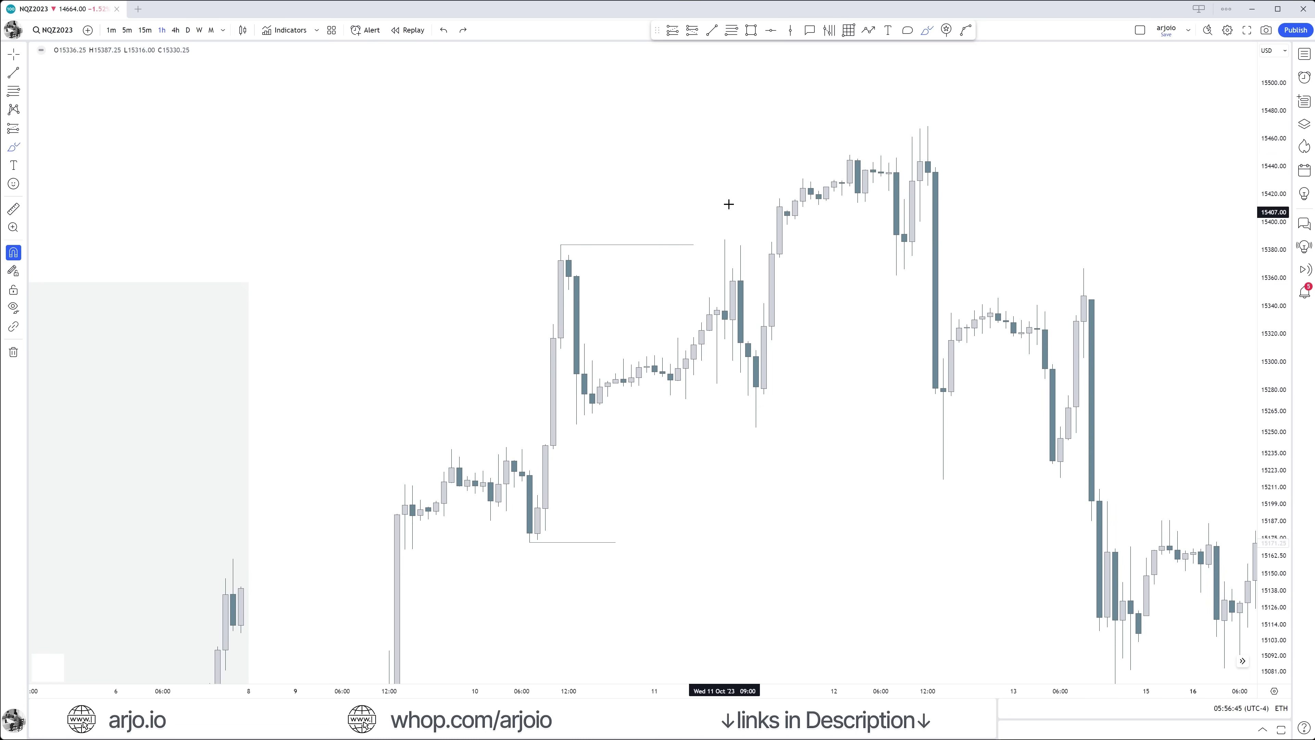
Step: Draw a short horizontal trend line from the 11 October swing high at 15387.50
key("alt+t")
left_click(725, 240)
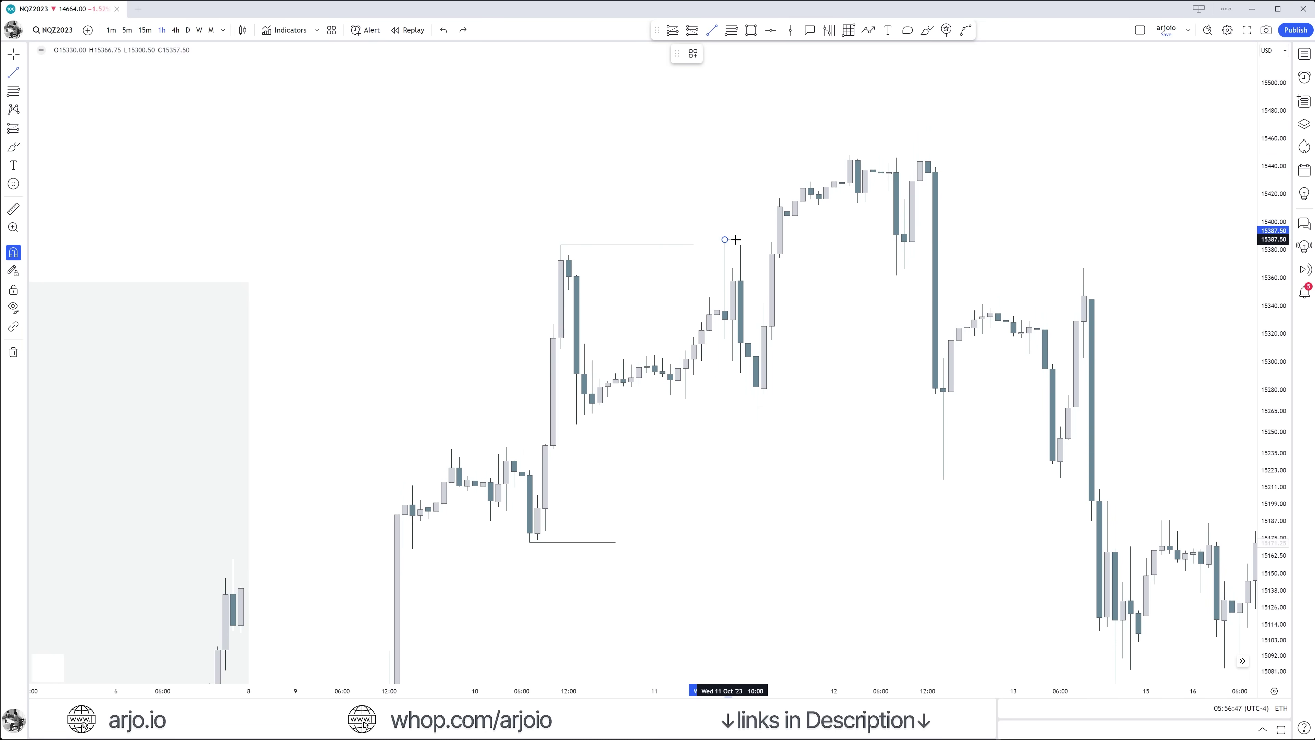
left_click(764, 240)
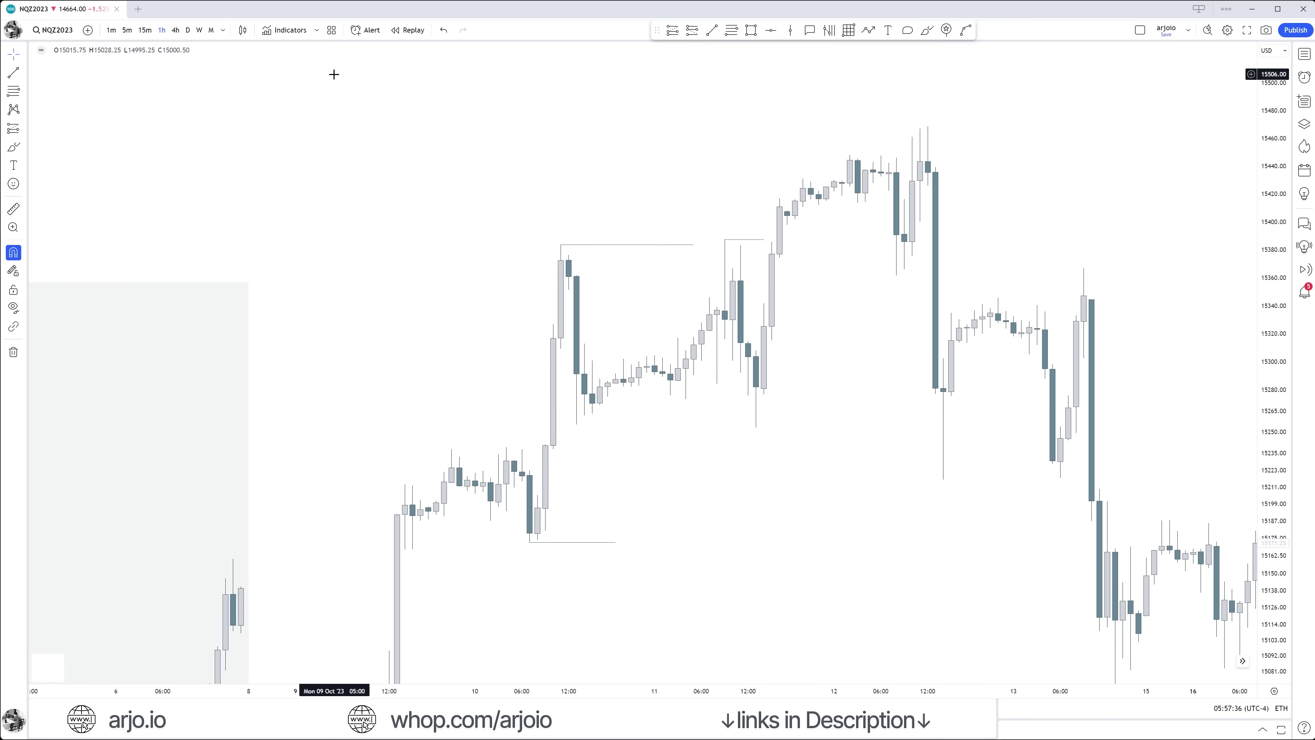
Step: On the 4-hour chart, box the 10 October fair value gap between 15261.75 and 15241.25 and extend it to the 11 October low
left_click(175, 30)
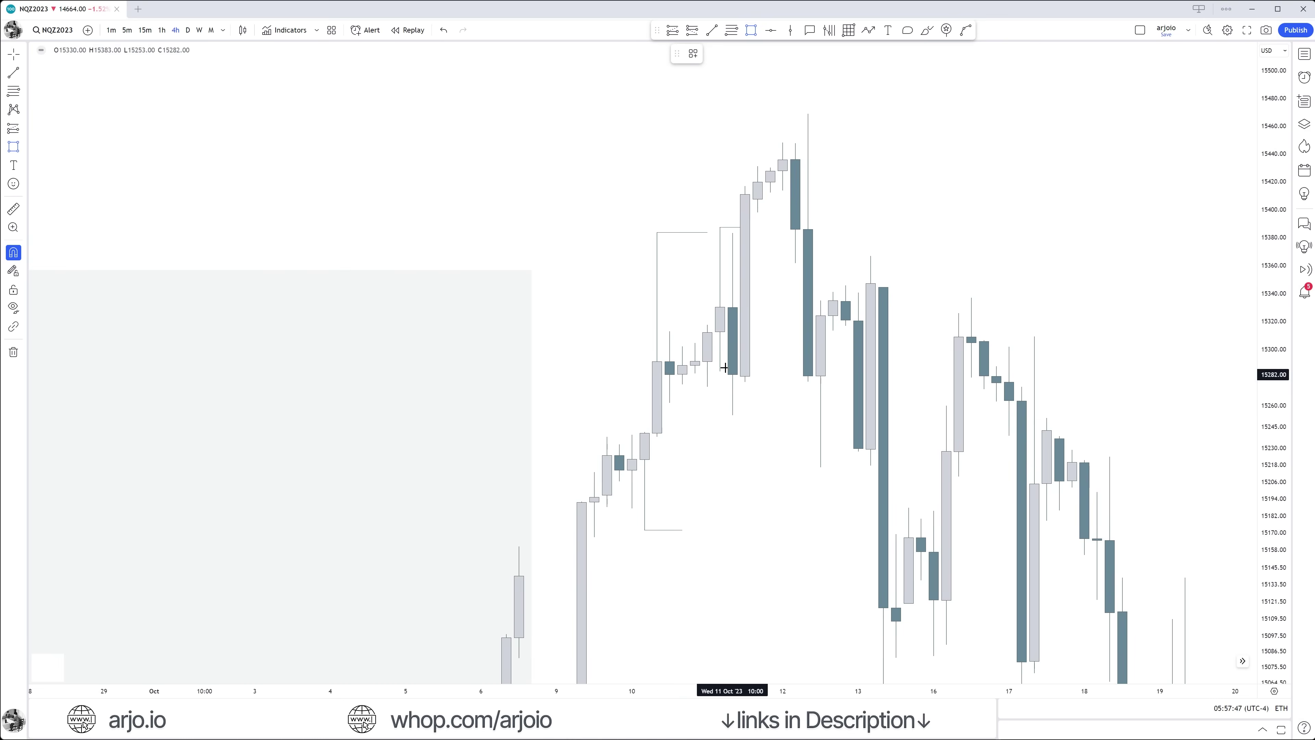
key("alt+shift+r")
left_click(670, 403)
left_click(649, 421)
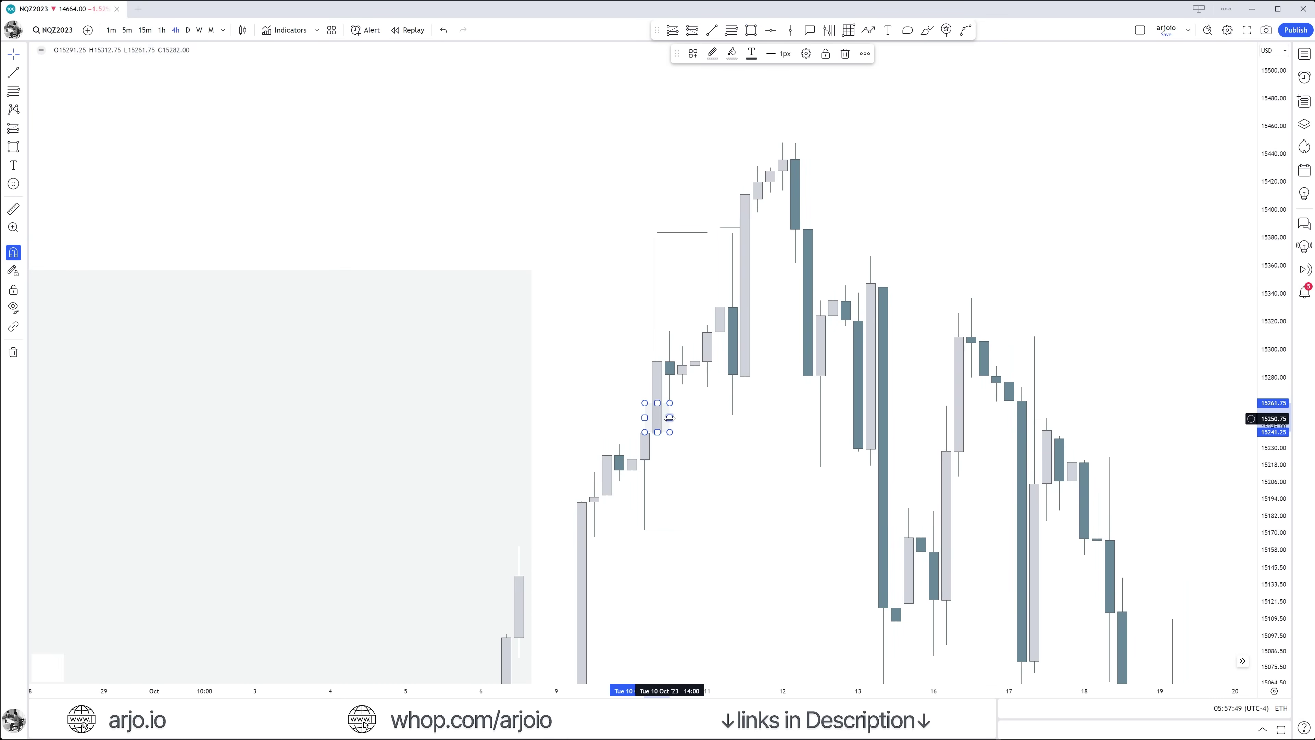
left_click_drag(670, 417, 737, 438)
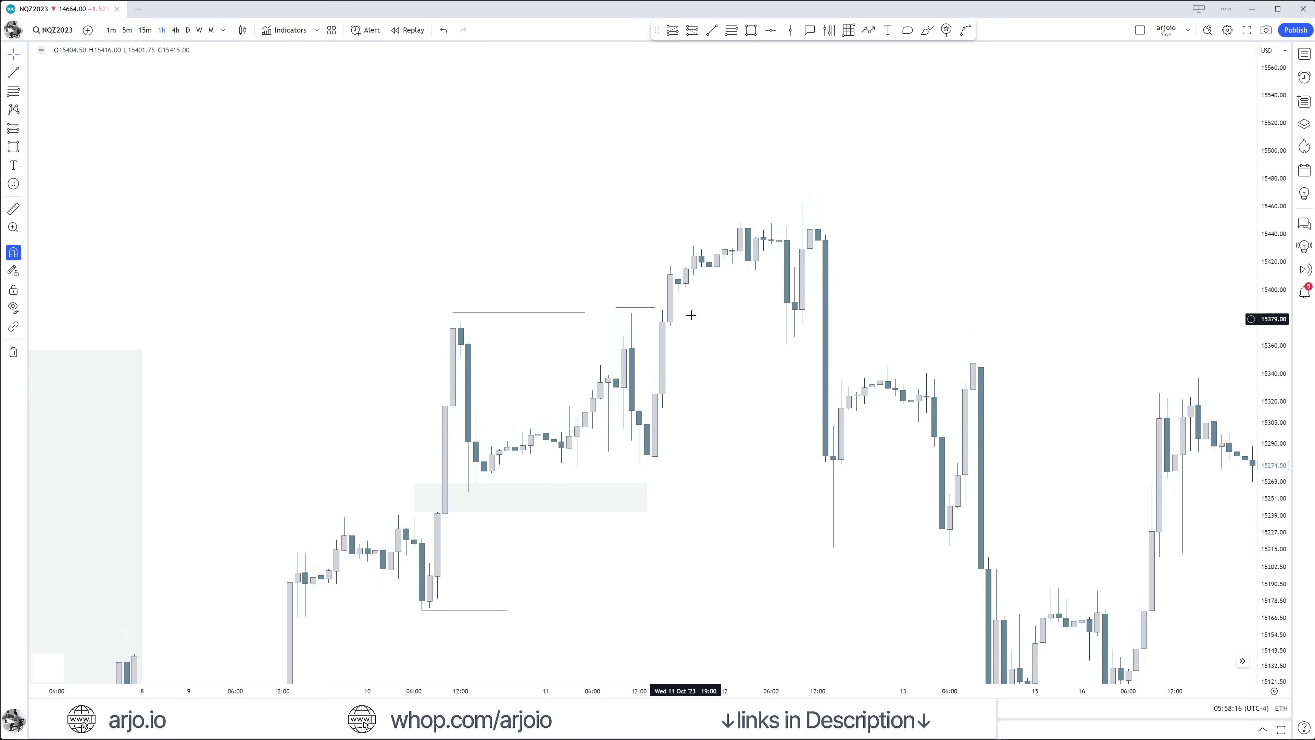
Step: Draw a short horizontal trend line from the early 12 October swing high at about 15447.50
scroll(690, 312, "right", 3)
left_click_drag(693, 185, 748, 186)
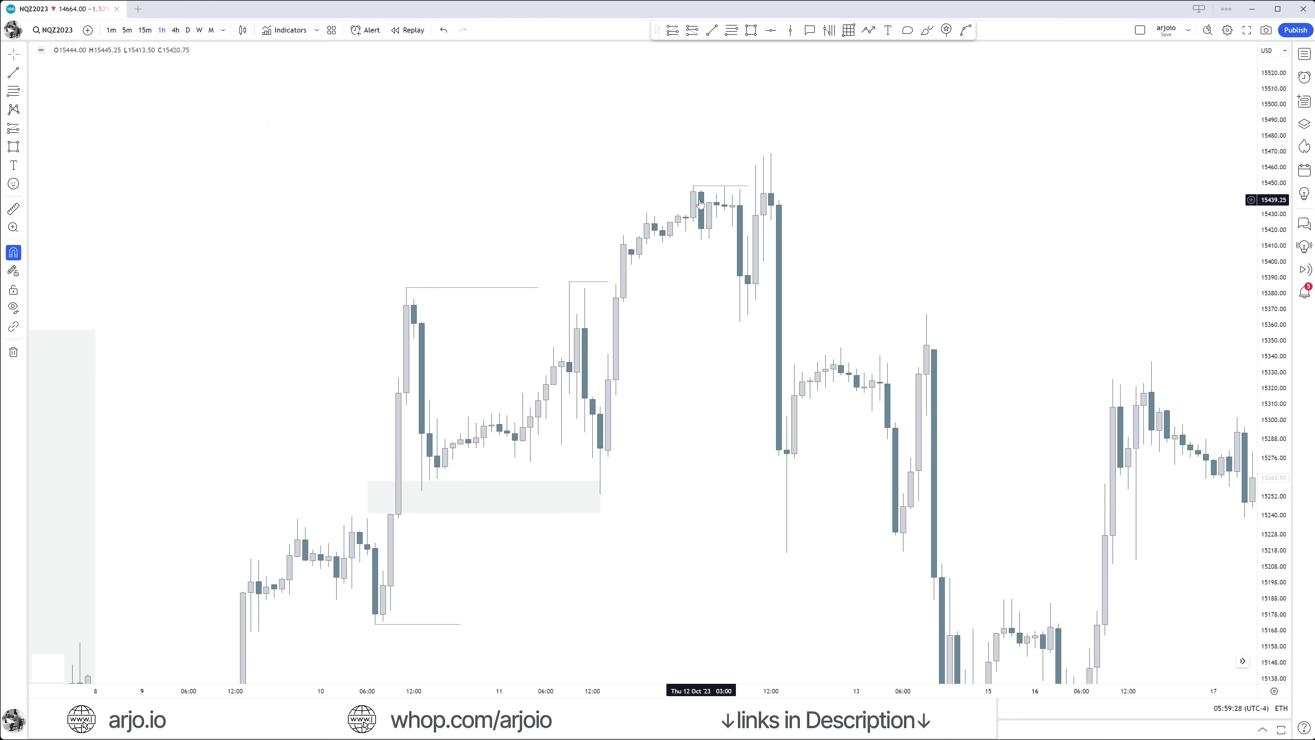
Step: Try a rectangle over the 12 October consolidation from 15447.50 down to about 15414, and delete it
key("alt+shift+r")
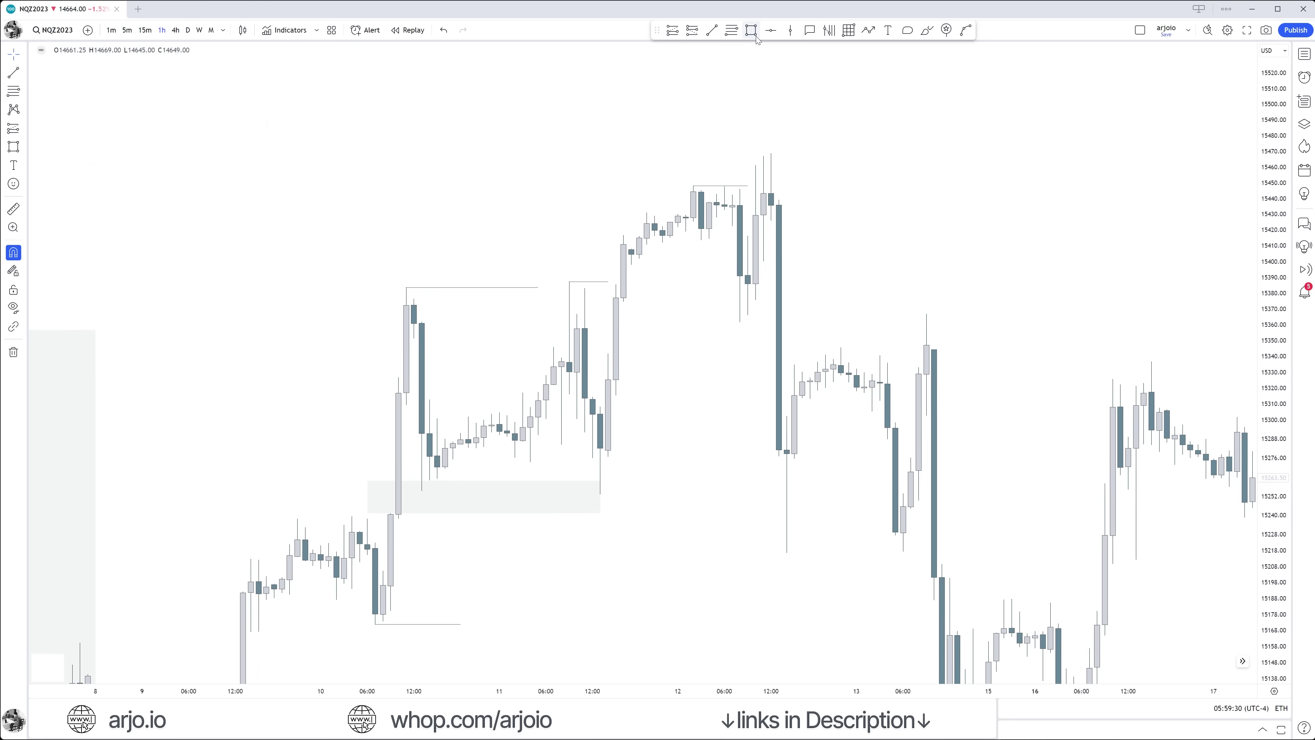
mouse_move(701, 187)
left_mouse_down()
mouse_move(733, 239)
mouse_move(740, 214)
left_mouse_up()
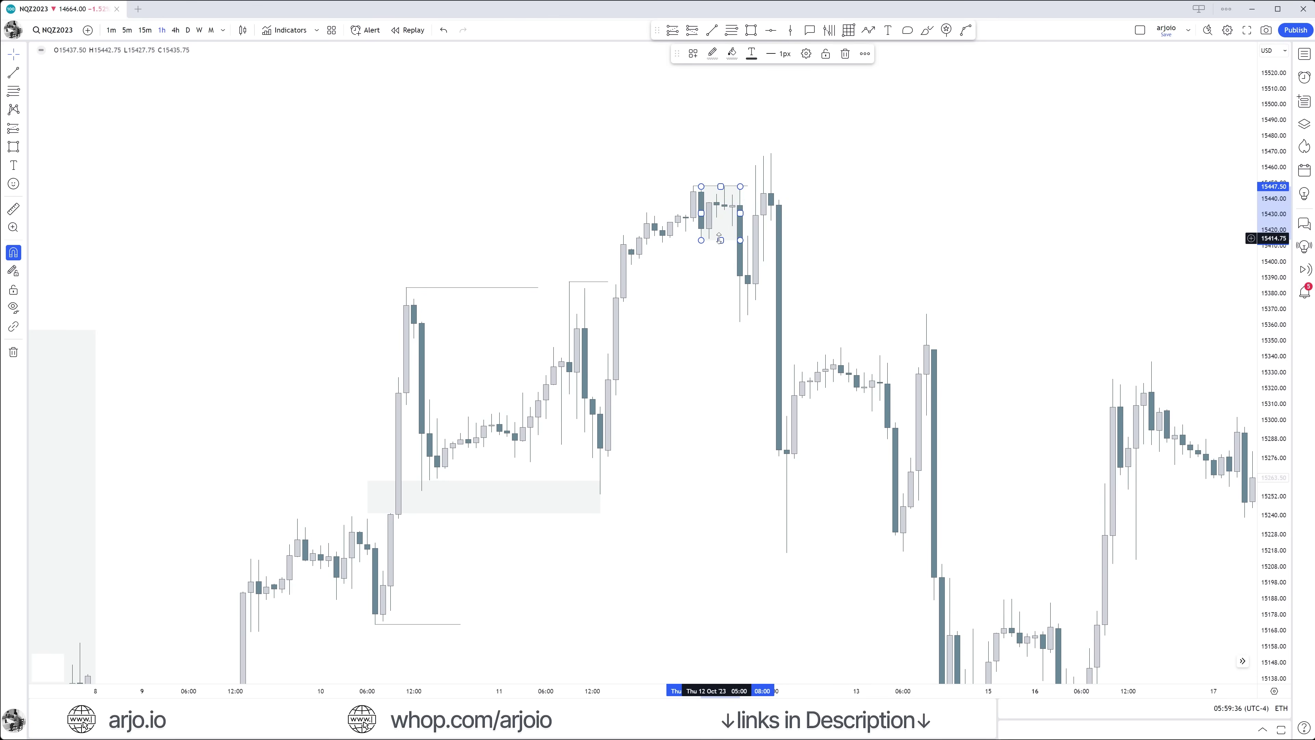
key("Delete")
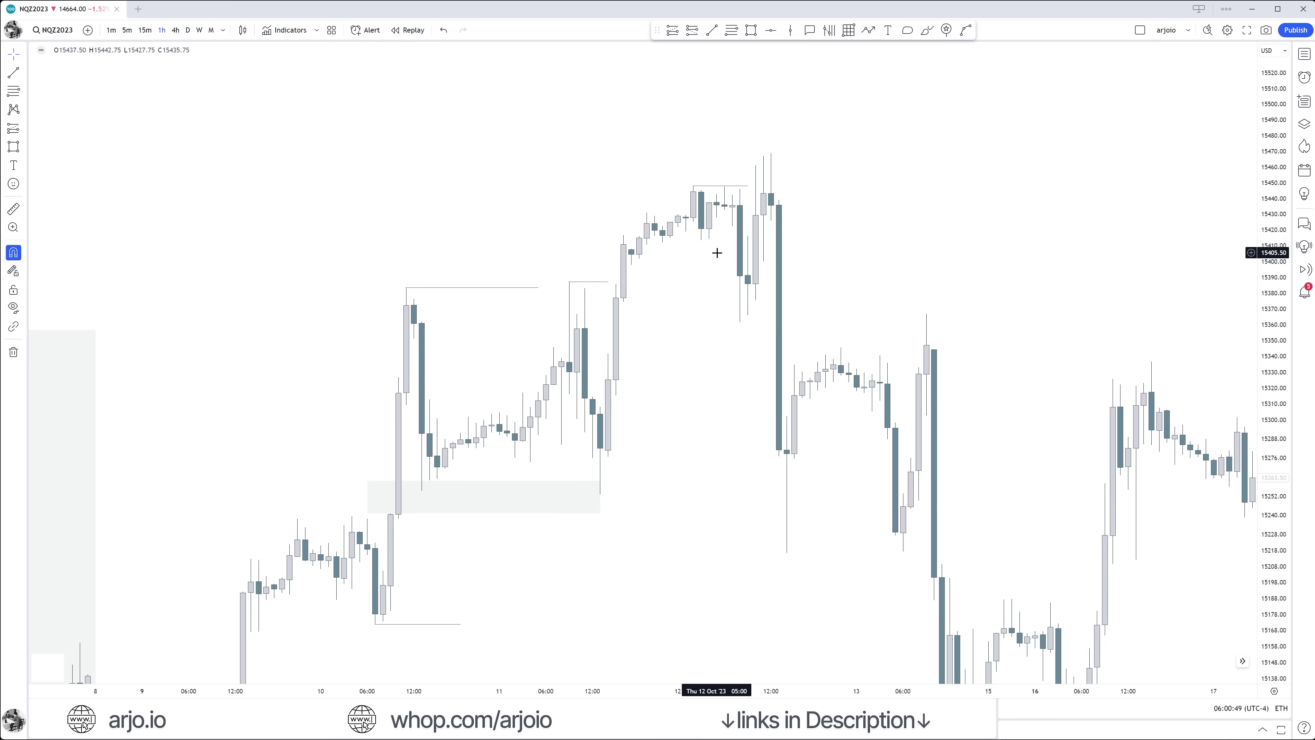
Step: Box the gap in the 11 October rally between about 15374 and 15342 with a rectangle reaching 12 October 08:00
key("alt+shift+r")
mouse_move(624, 301)
left_mouse_down()
mouse_move(607, 350)
mouse_move(761, 353)
mouse_move(742, 349)
left_mouse_up()
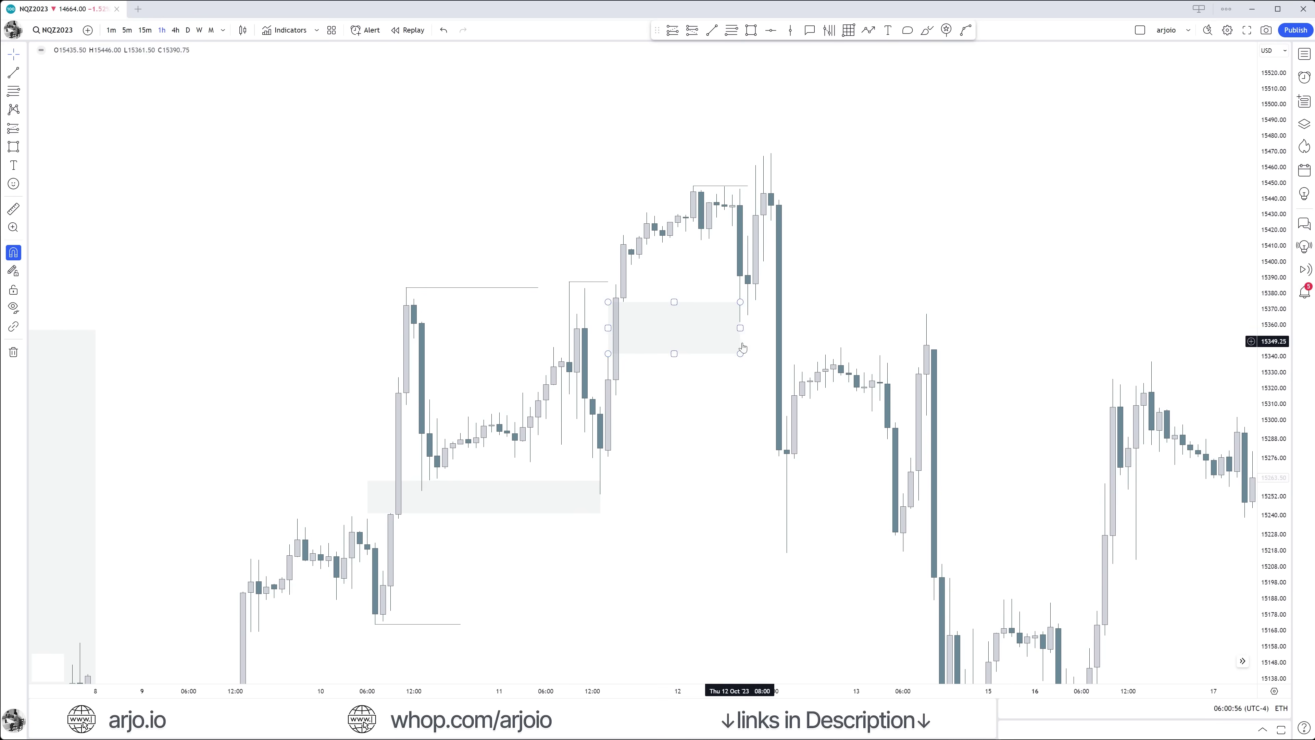
left_click(772, 181)
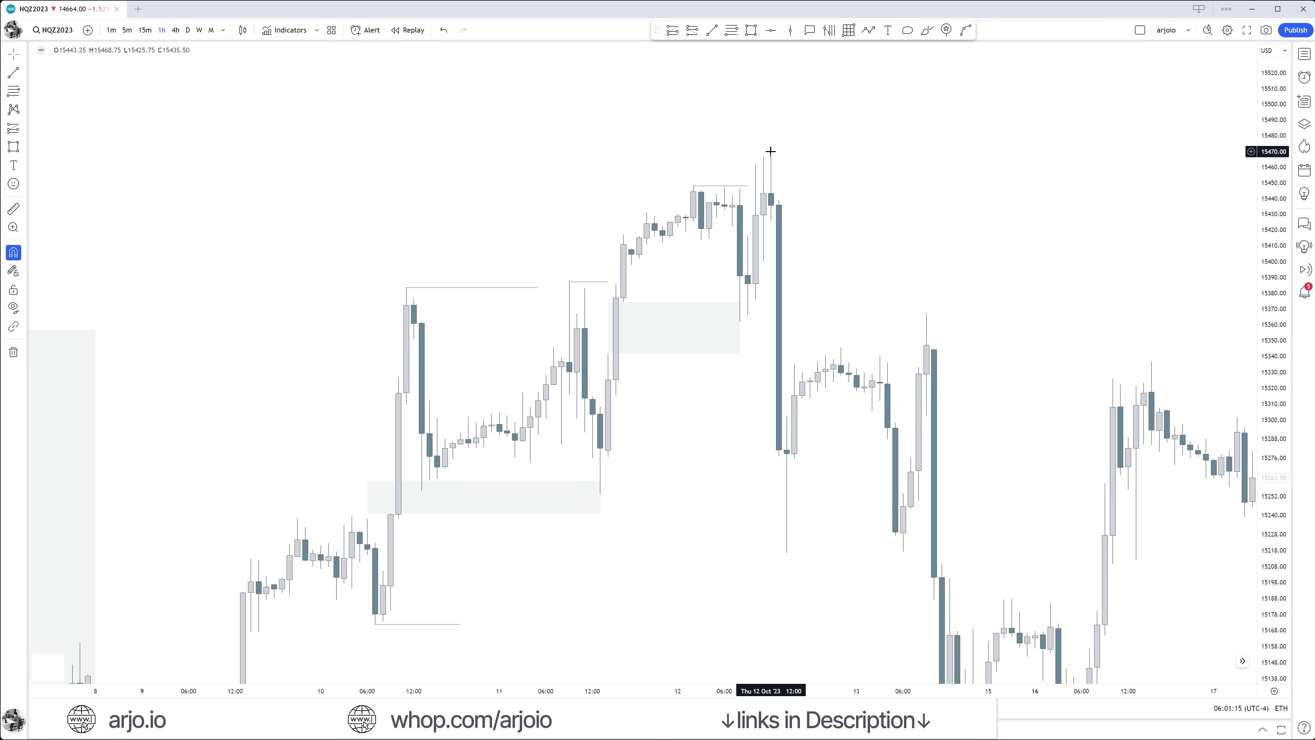
Step: Try short horizontal trend lines from the 12 October 12:00 high and from the 11:00 high at 15467.00
left_click(713, 31)
left_click_drag(772, 153, 810, 154)
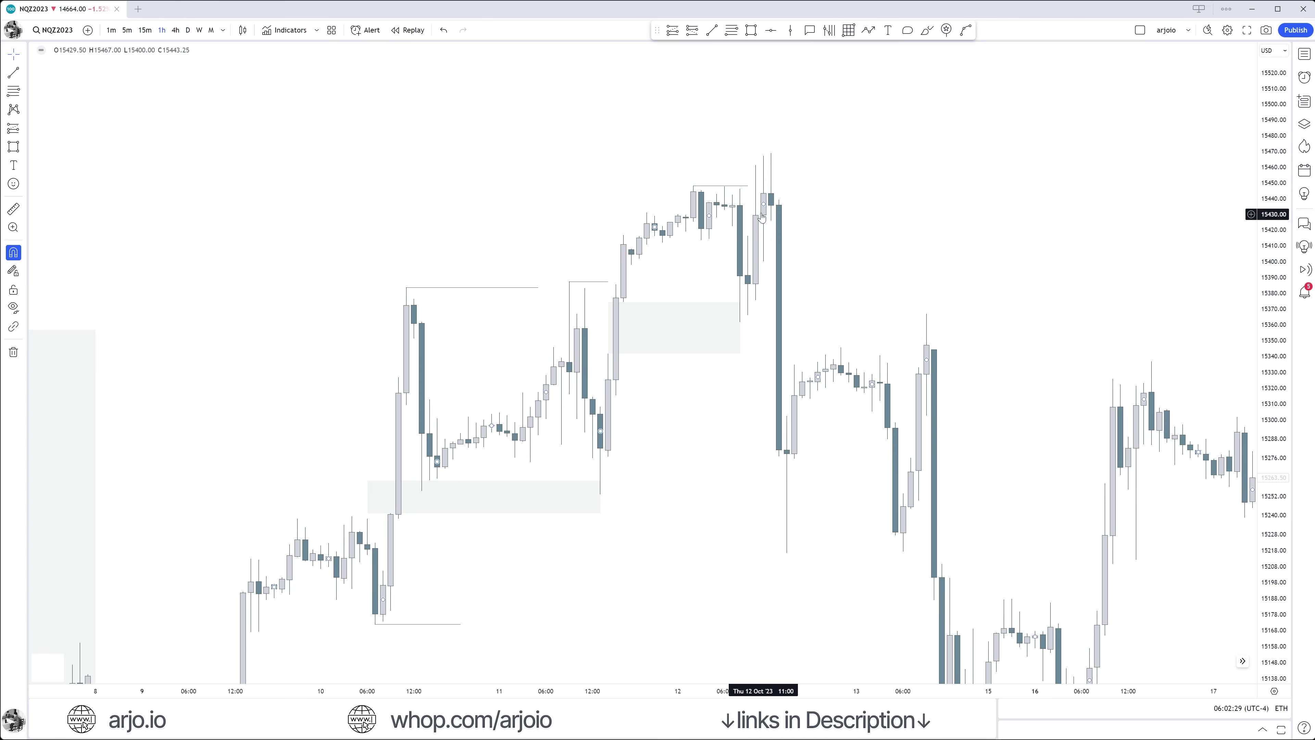
key("alt+t")
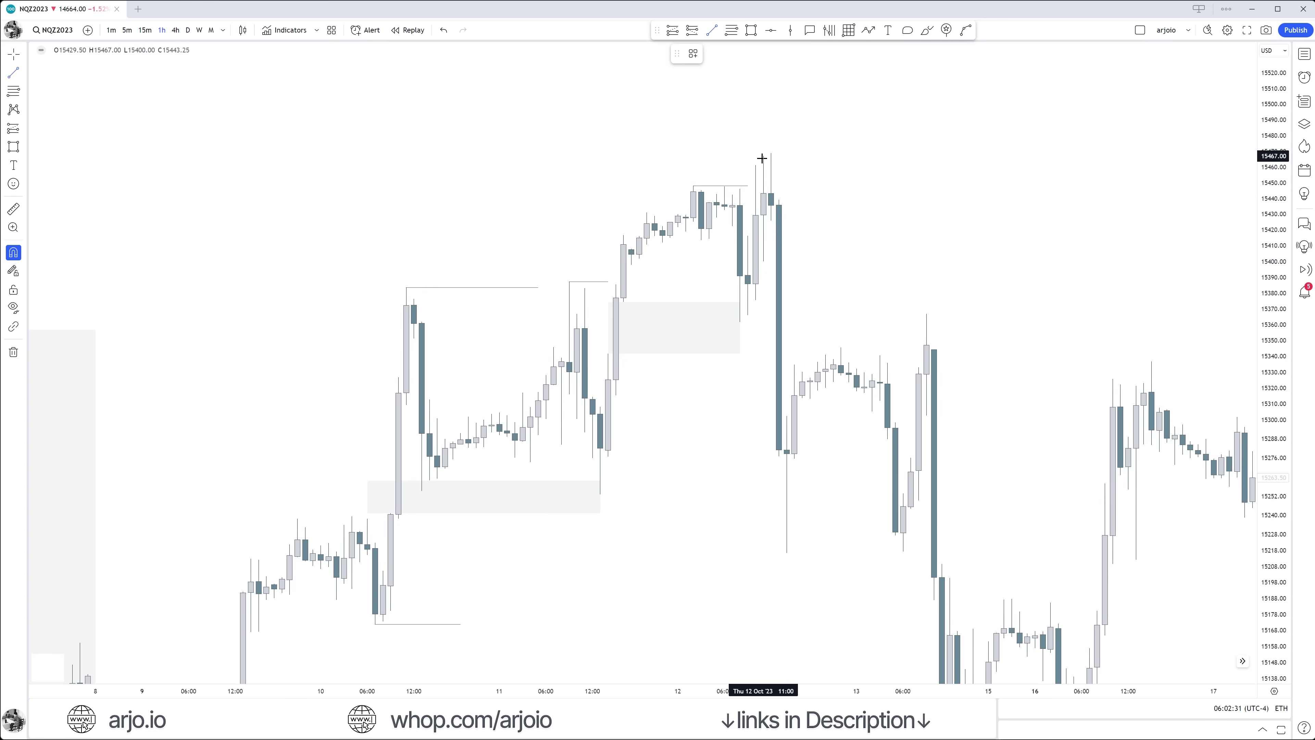
left_click(762, 158)
left_click(771, 154)
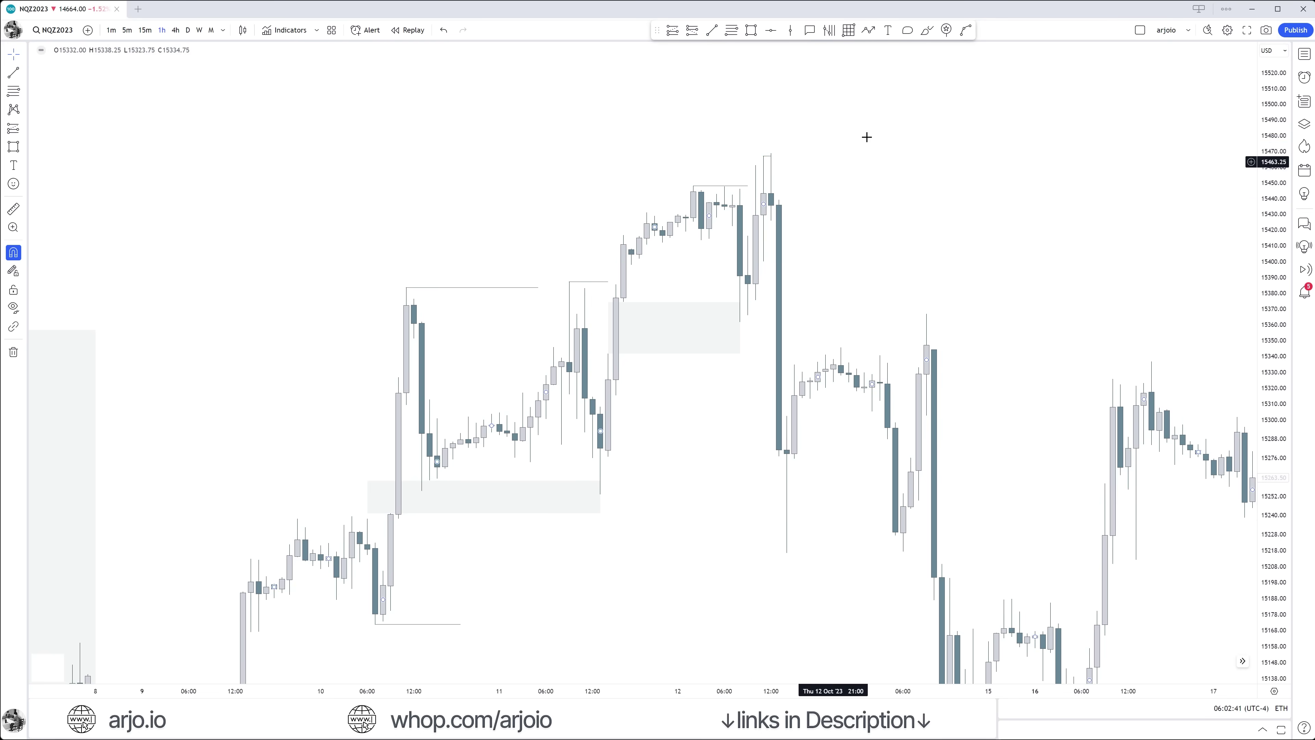
Step: Try a freehand brush arc over the early 12 October swing high, and undo it along with the short 15467.00 line
left_click(927, 30)
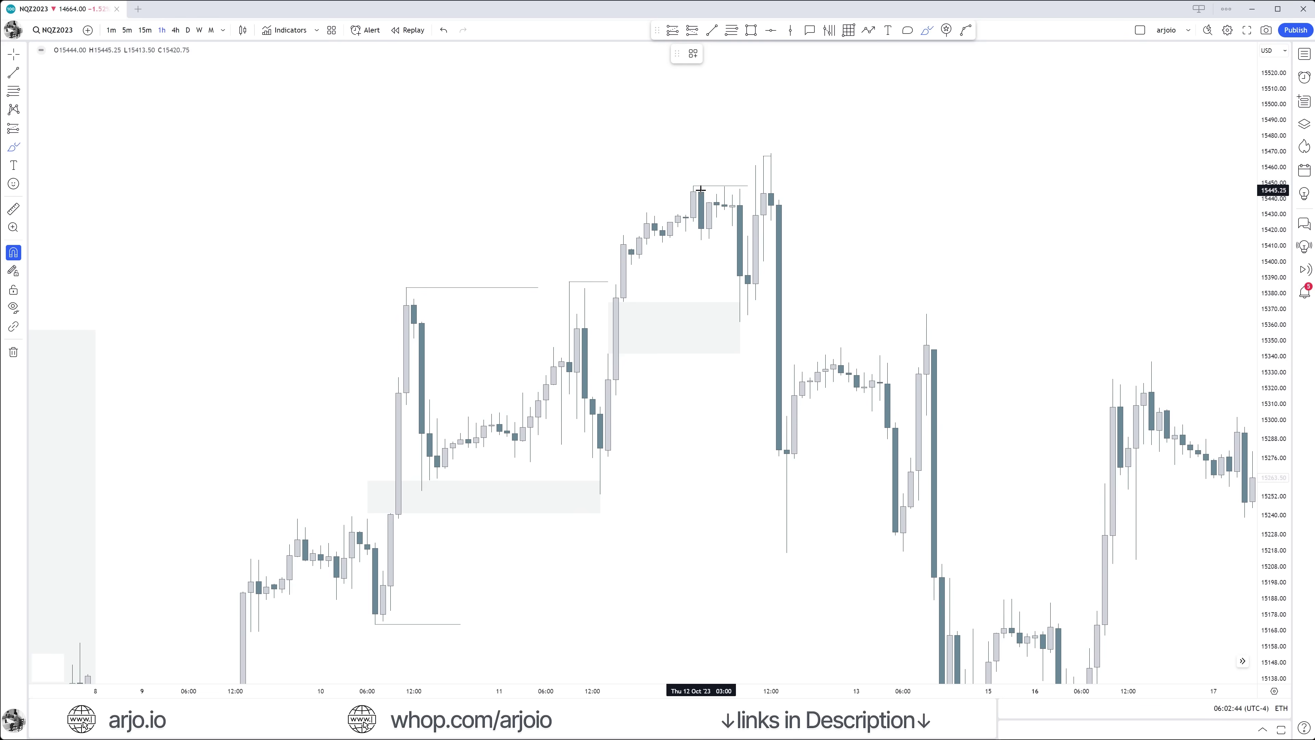
mouse_move(701, 189)
left_mouse_down()
mouse_move(734, 194)
mouse_move(710, 207)
mouse_move(720, 223)
mouse_move(683, 217)
left_mouse_up()
key("ctrl+z")
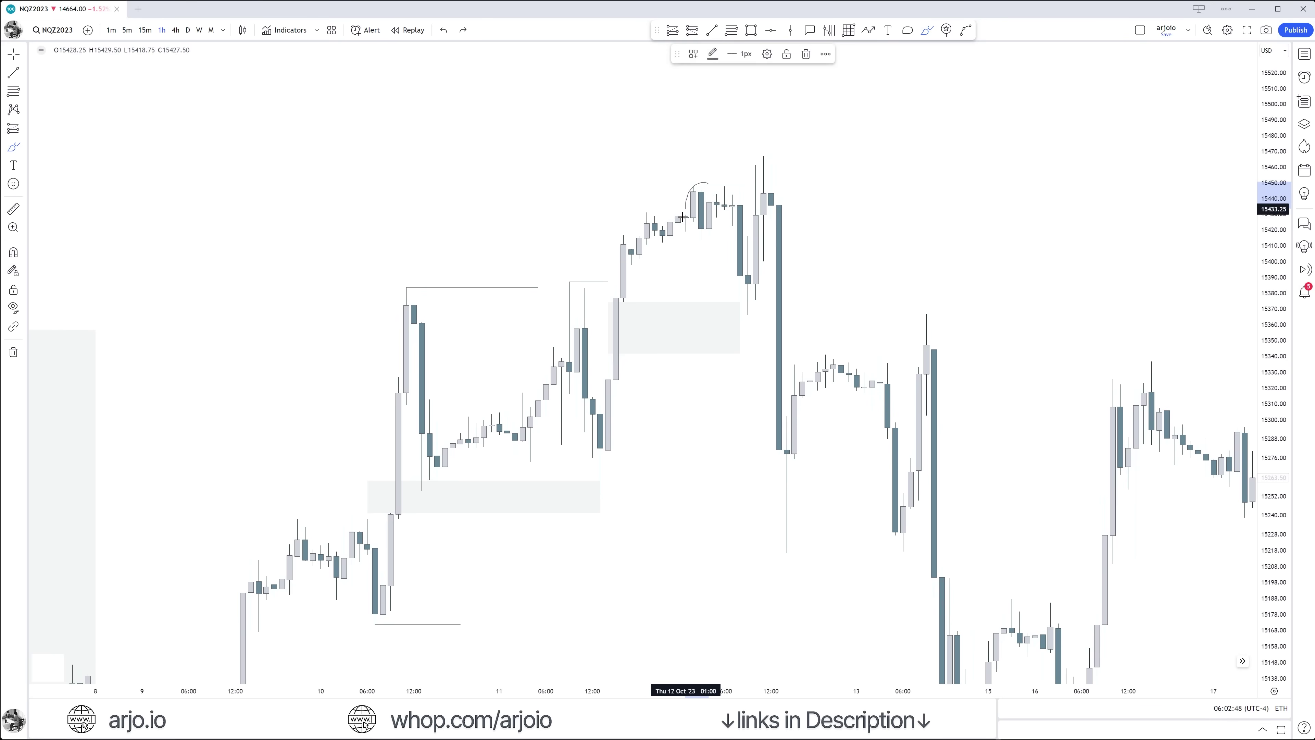
key("ctrl+z")
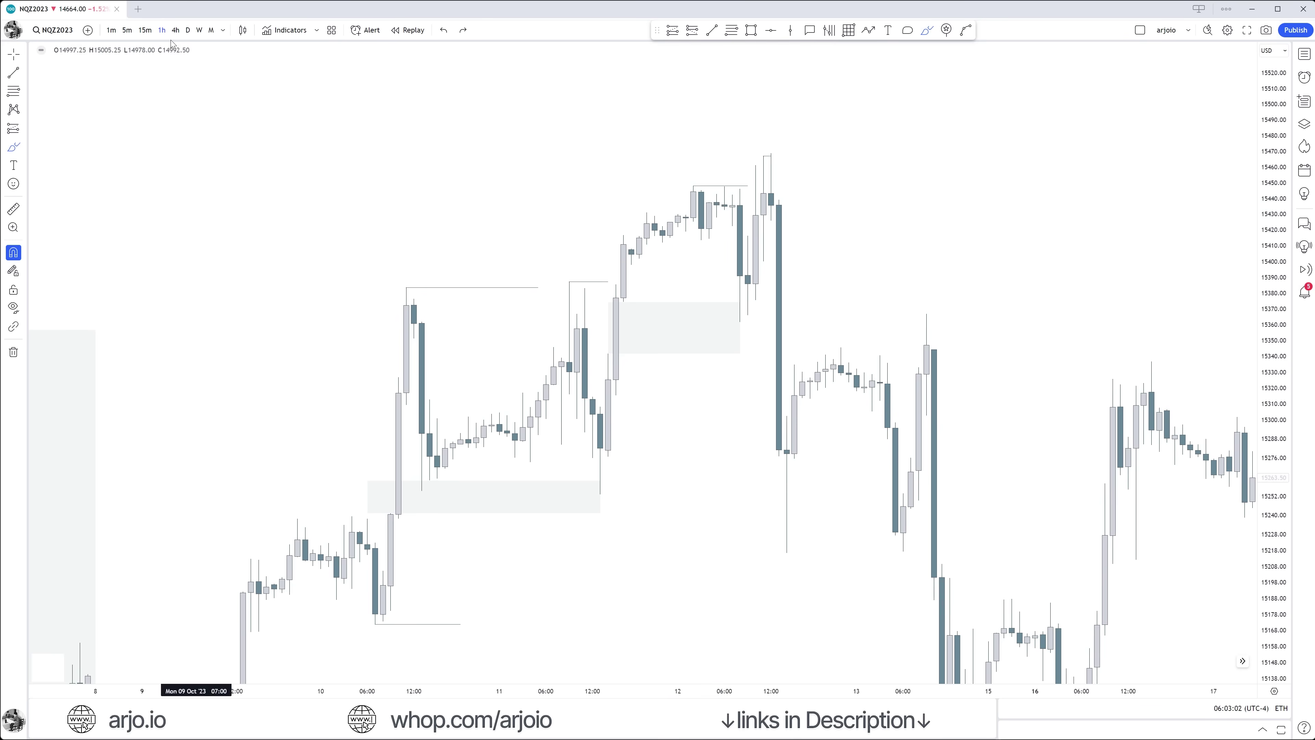
left_click(17, 55)
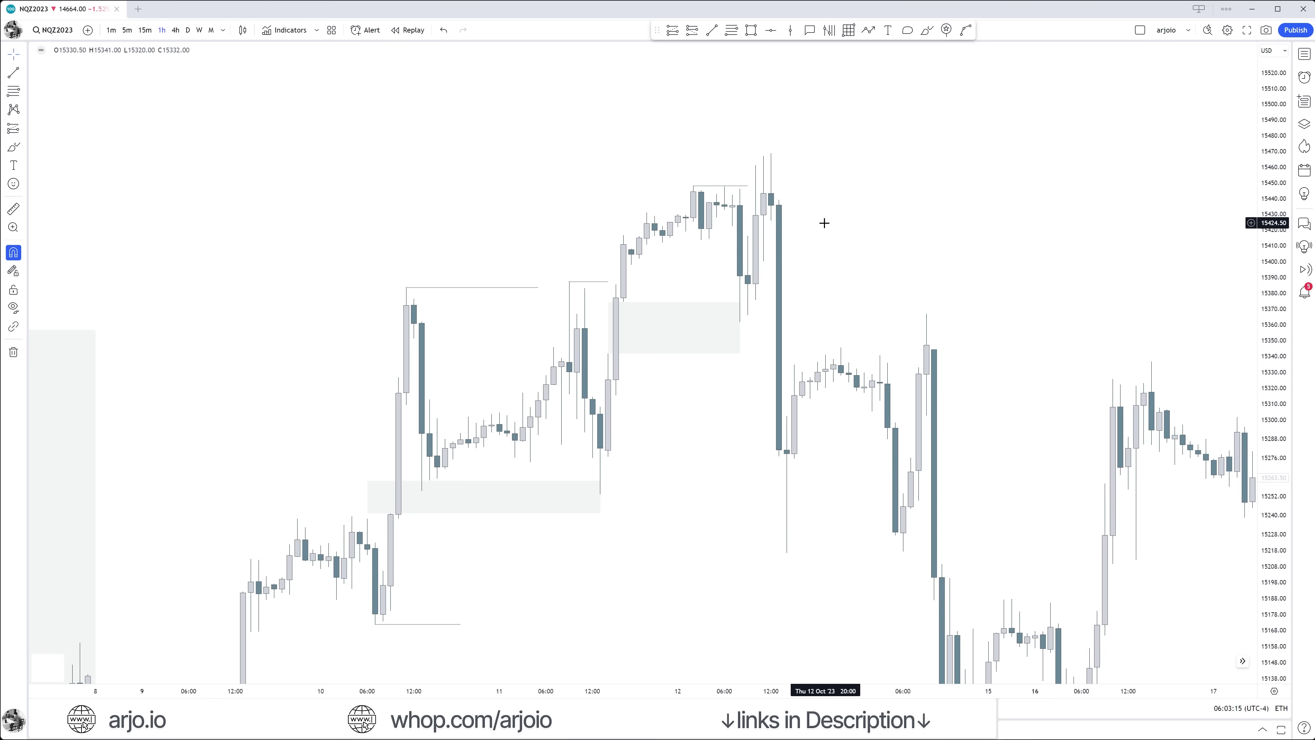
left_click(739, 188)
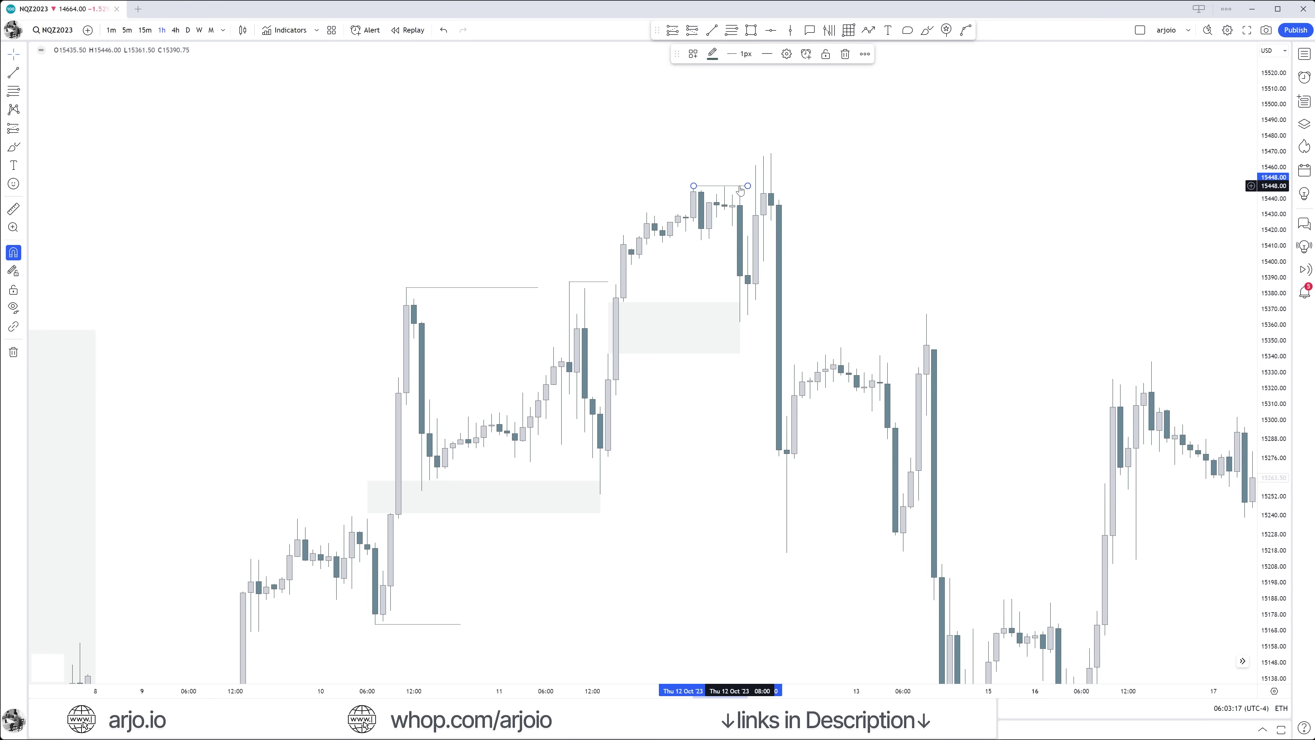
left_click(728, 193)
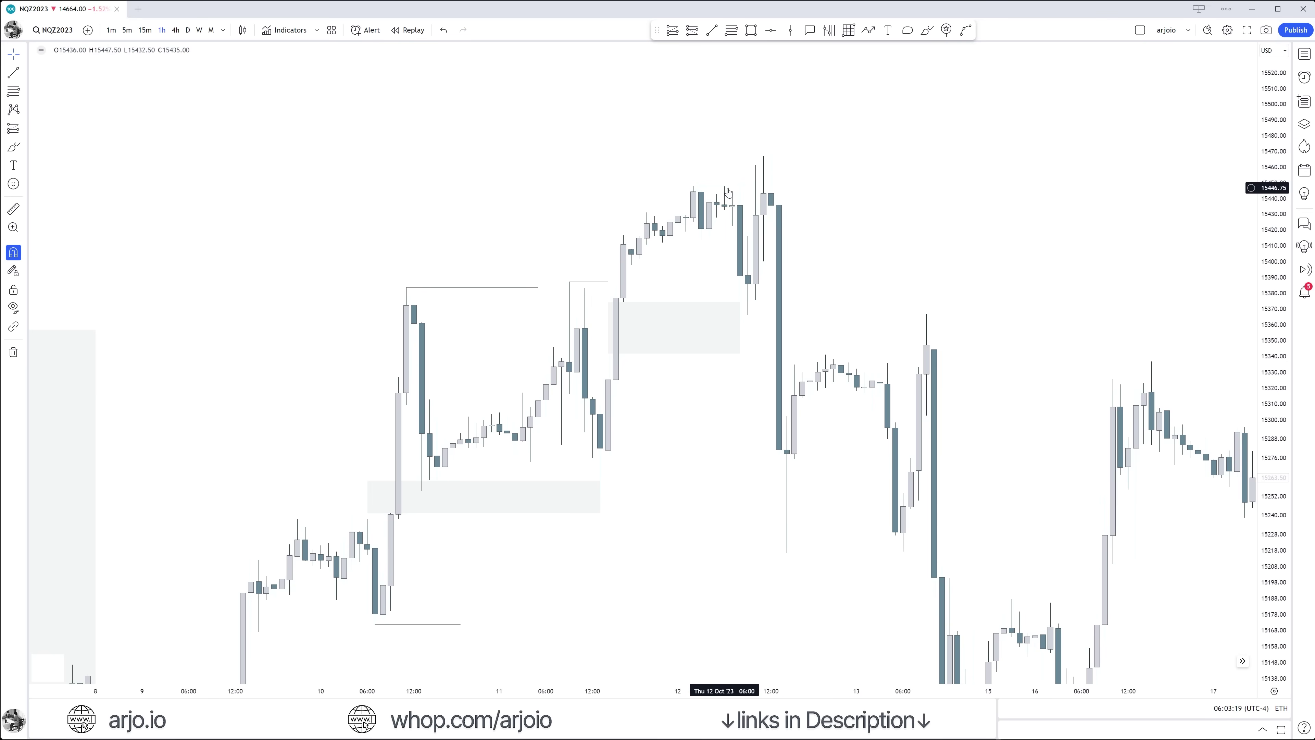
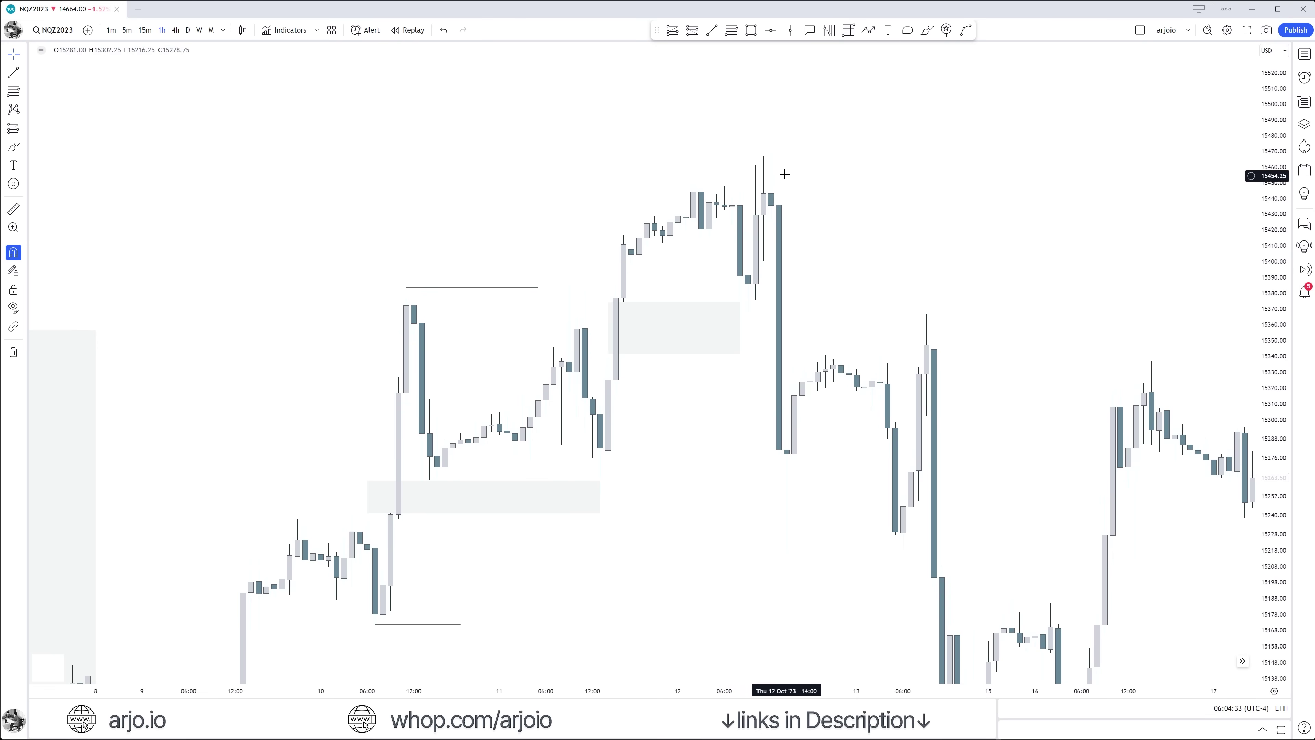
Step: Try a horizontal trend line from the 12 October 12:00 high at 15468.75, and delete it
left_click(712, 29)
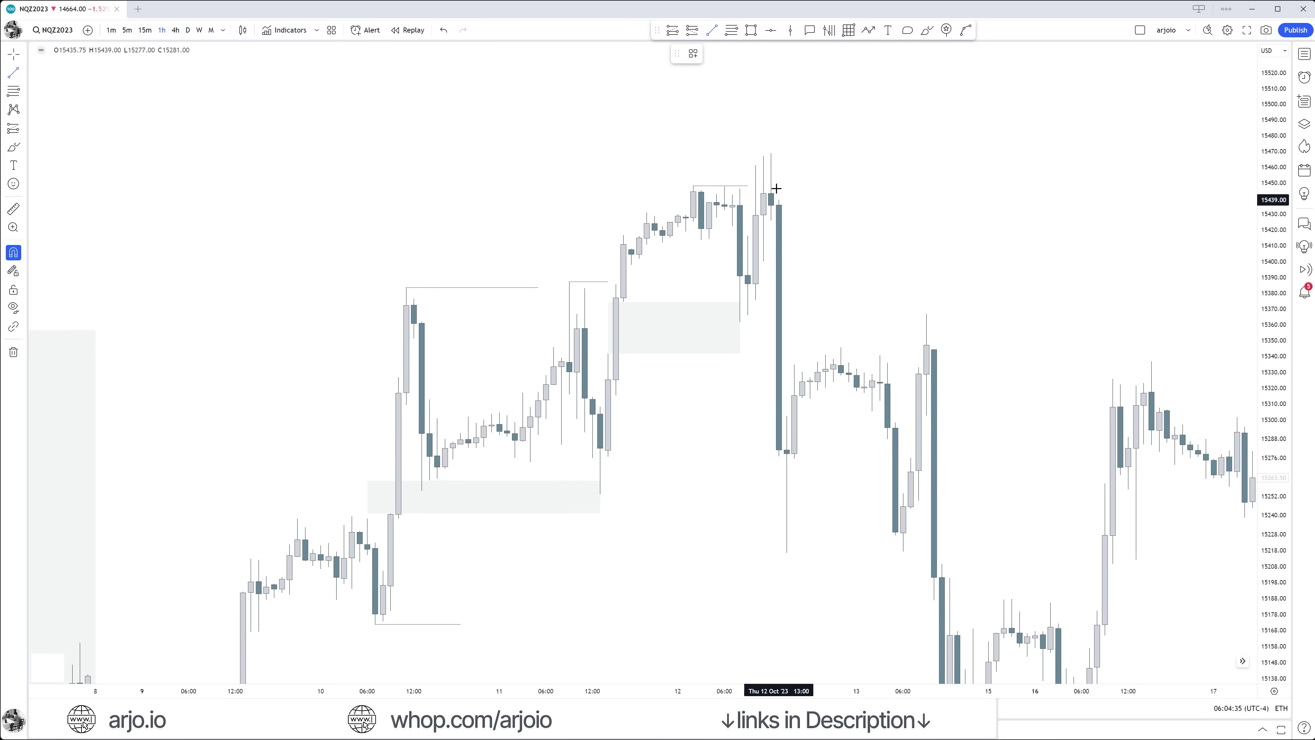
left_click(771, 152)
left_click(819, 152)
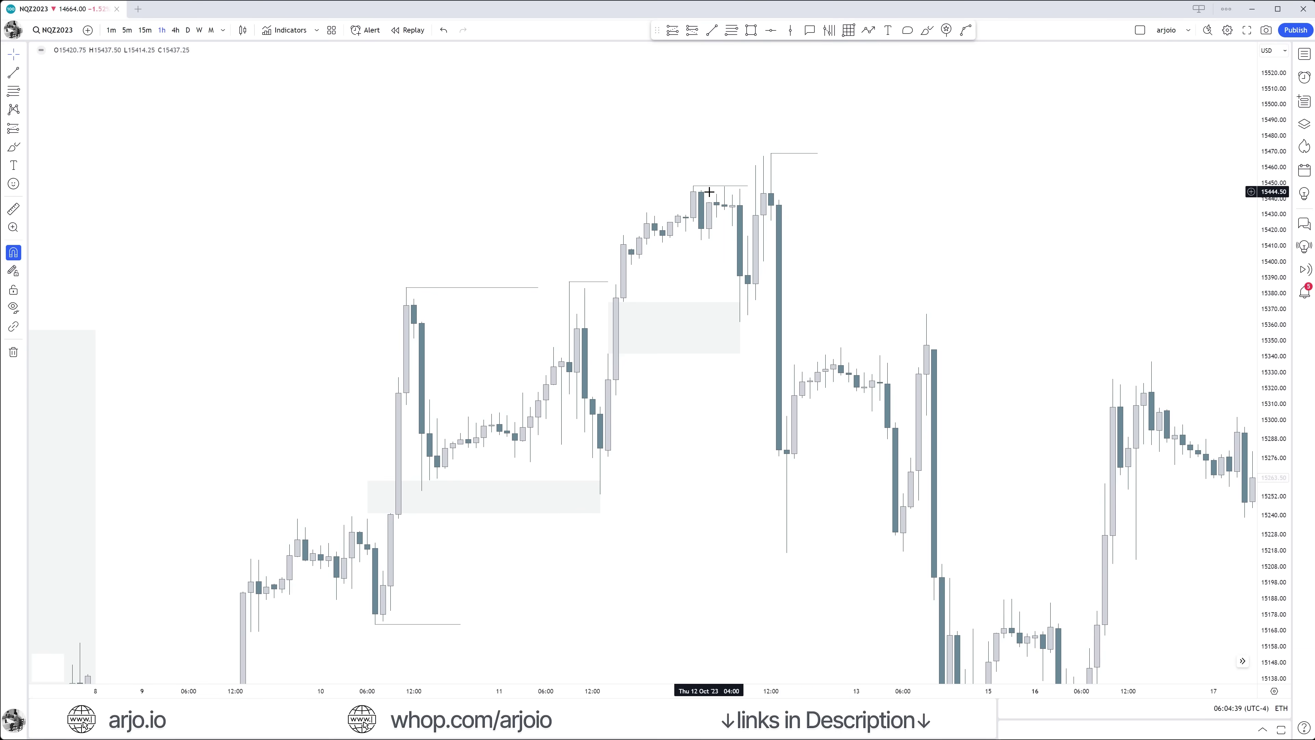
left_click(773, 155)
key("Delete")
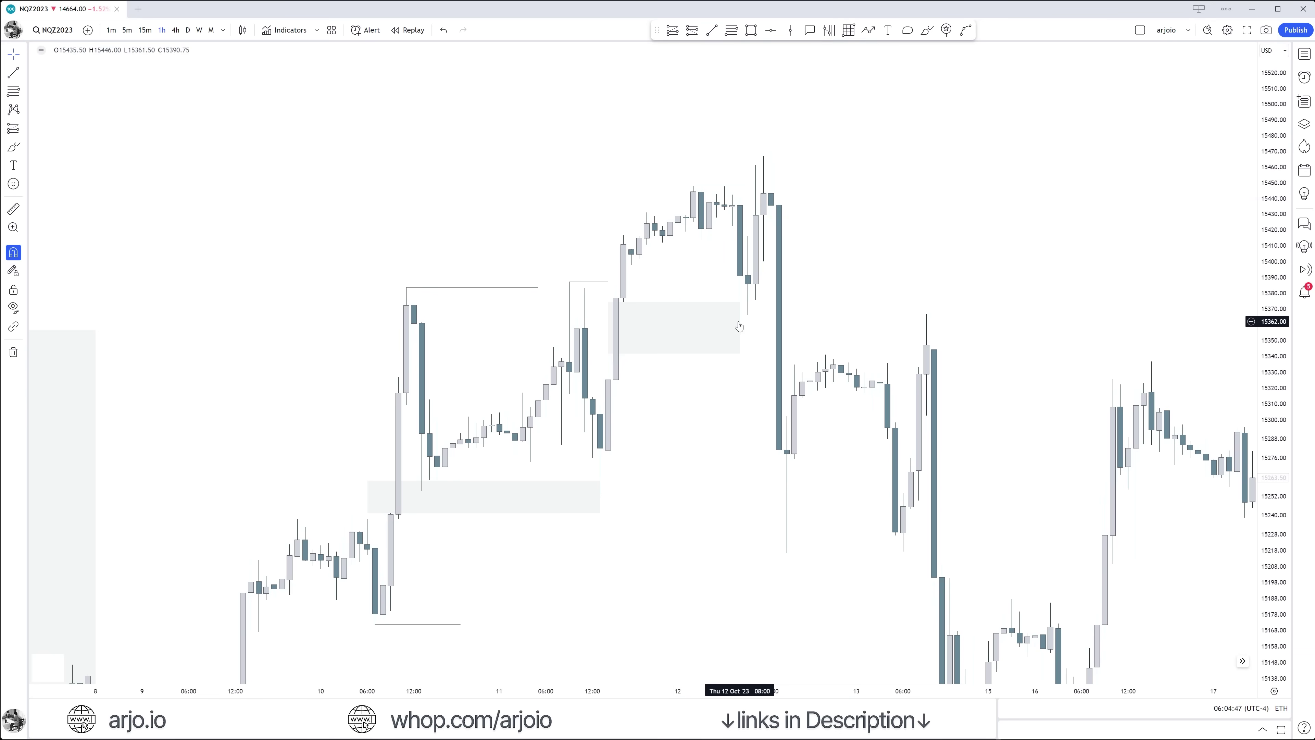
Step: Shorten the upper gap box to 12 October 06:00 and draw a horizontal trend line from the 08:00 low at 15361.50 to 12:00
left_click_drag(740, 327, 724, 327)
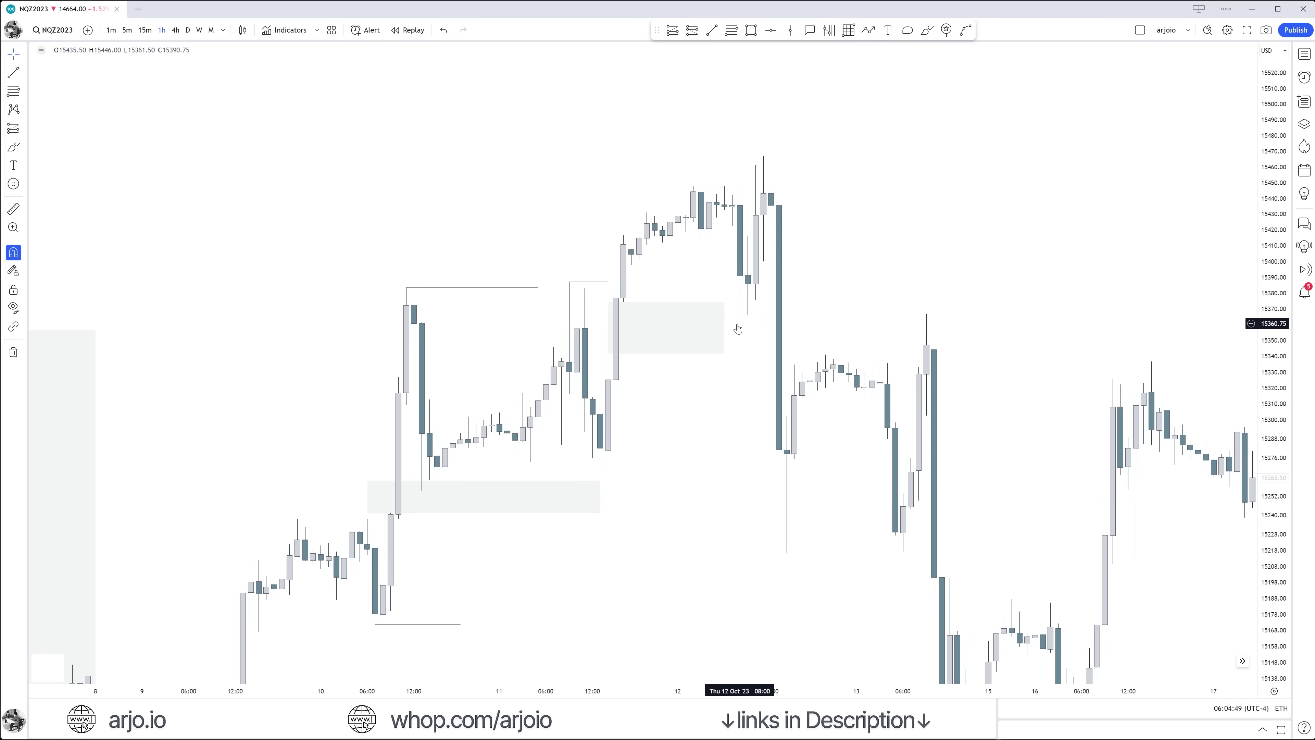
key("alt+t")
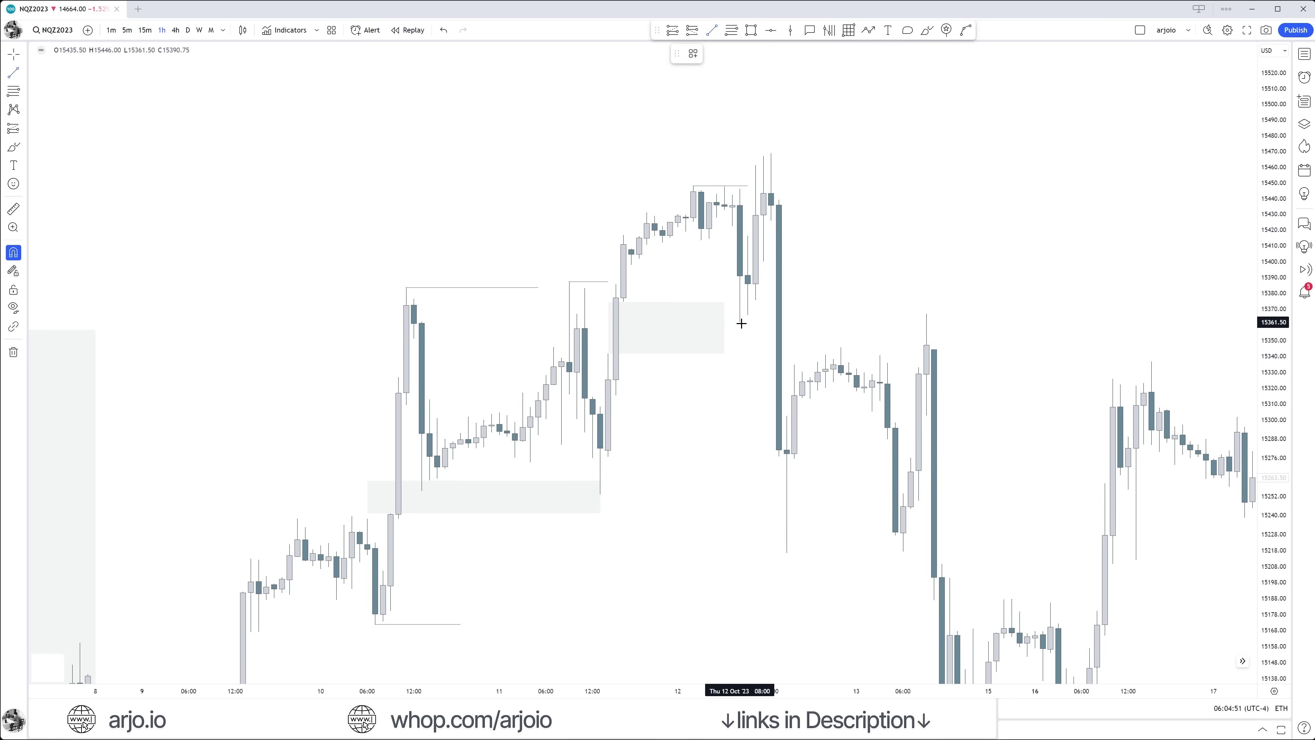
left_click(741, 324)
left_click(772, 324)
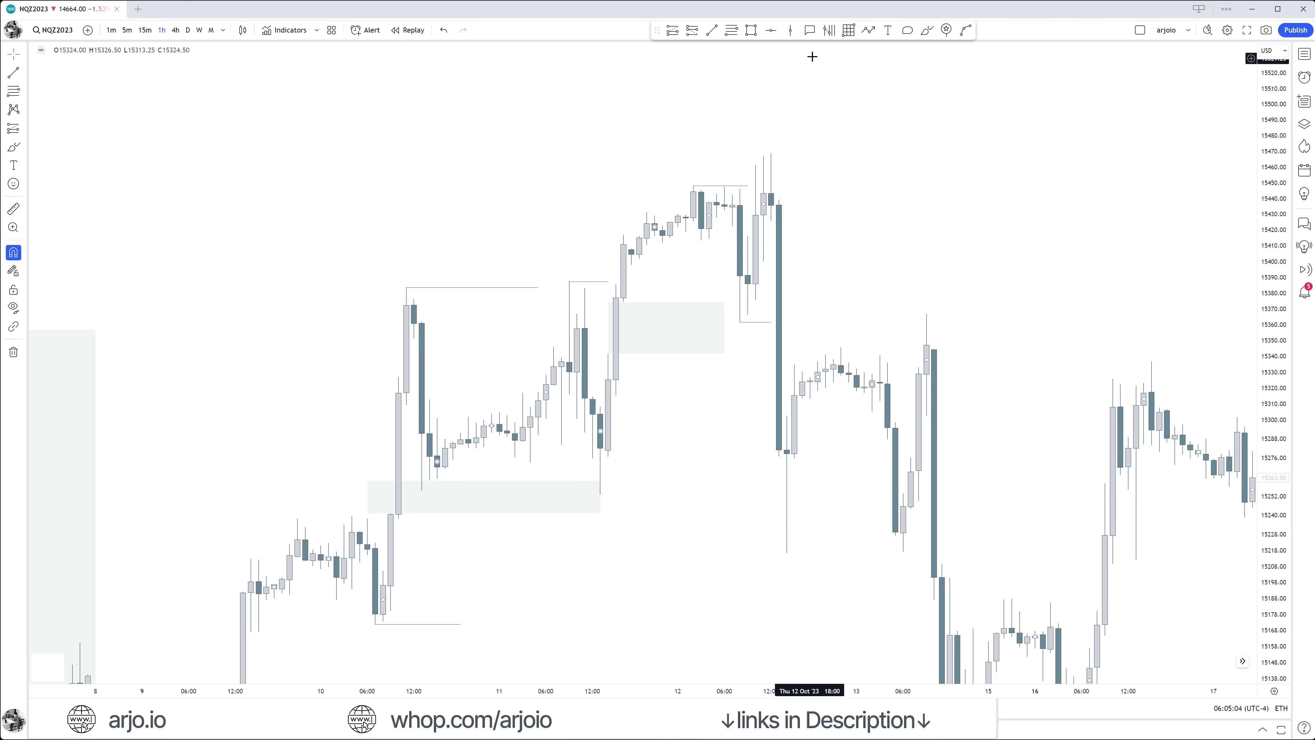
Step: Try a rectangle over 12 October 09:00 to 12:00 between 15366.00 and 15468.75, and delete it
left_click(751, 29)
left_click_drag(743, 321, 771, 154)
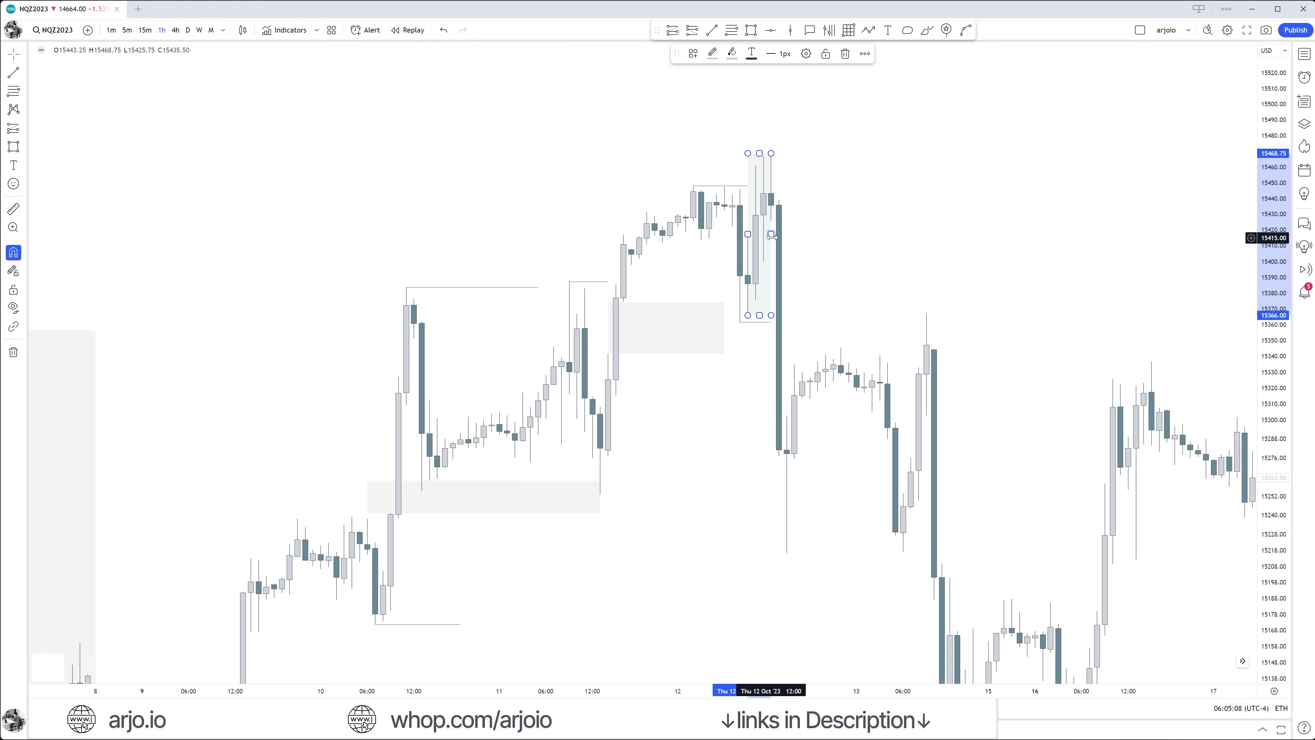
key("Delete")
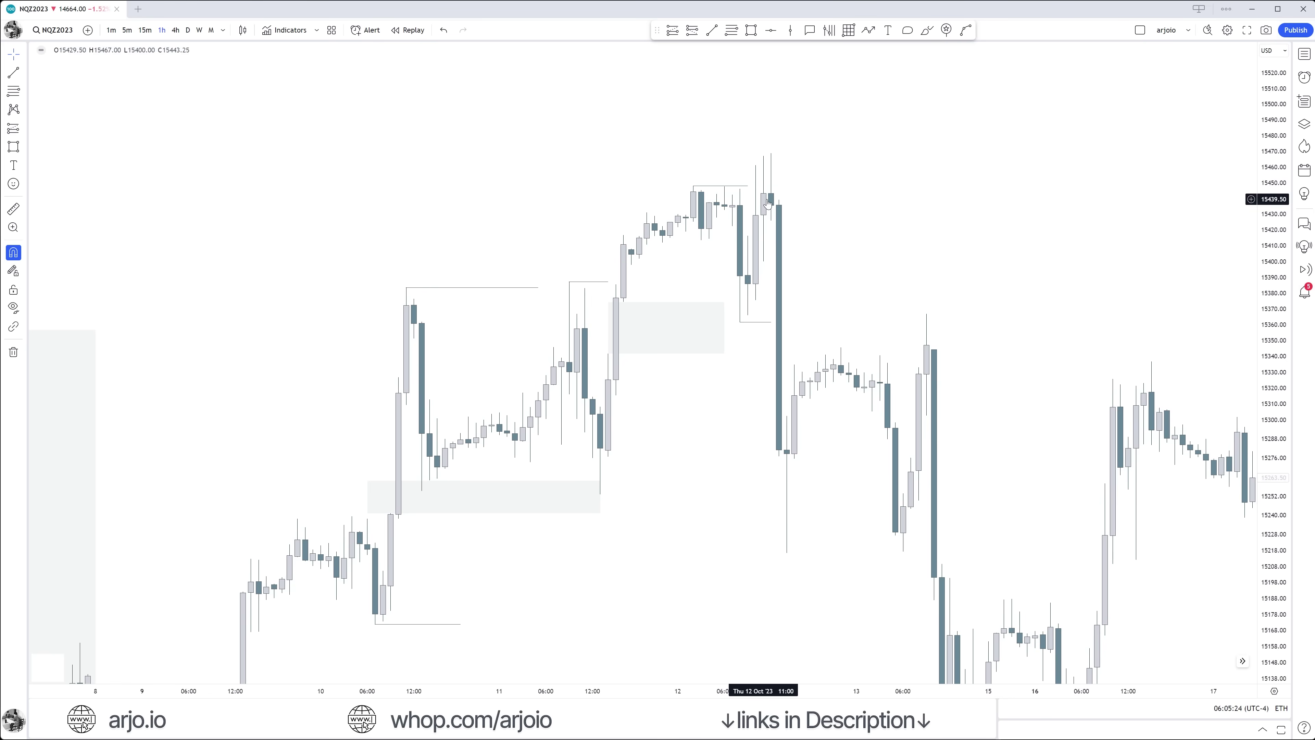
Step: Examine the 12 October swing high and swing low lines against the peak and the sell-off that follows
left_click(746, 323)
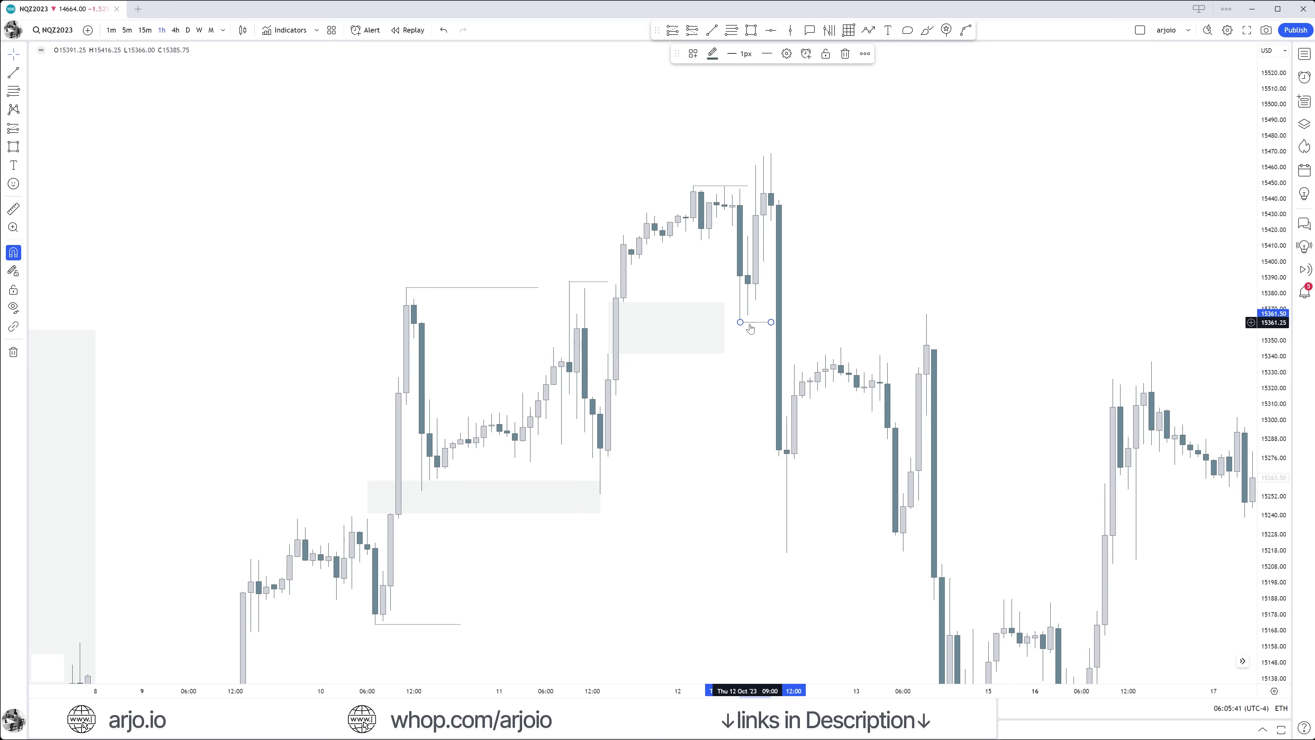
left_click(777, 447)
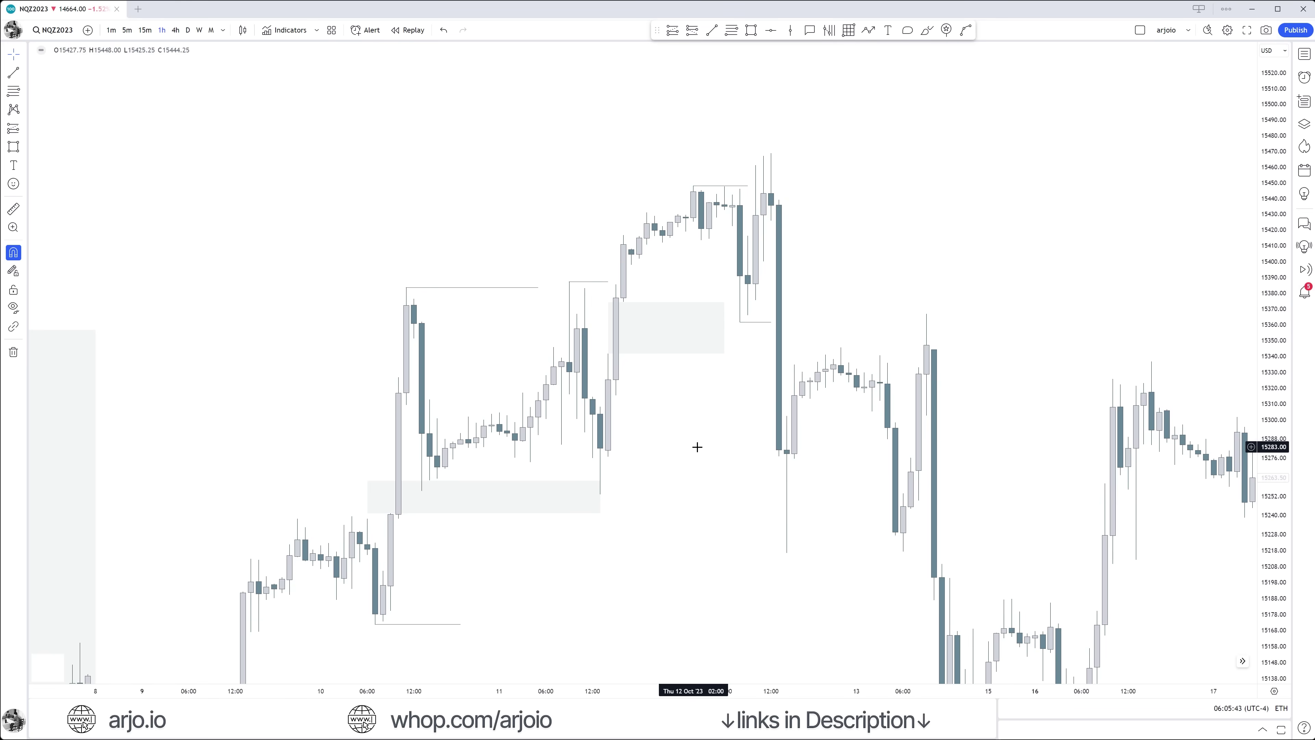
scroll(696, 376, "down", 5)
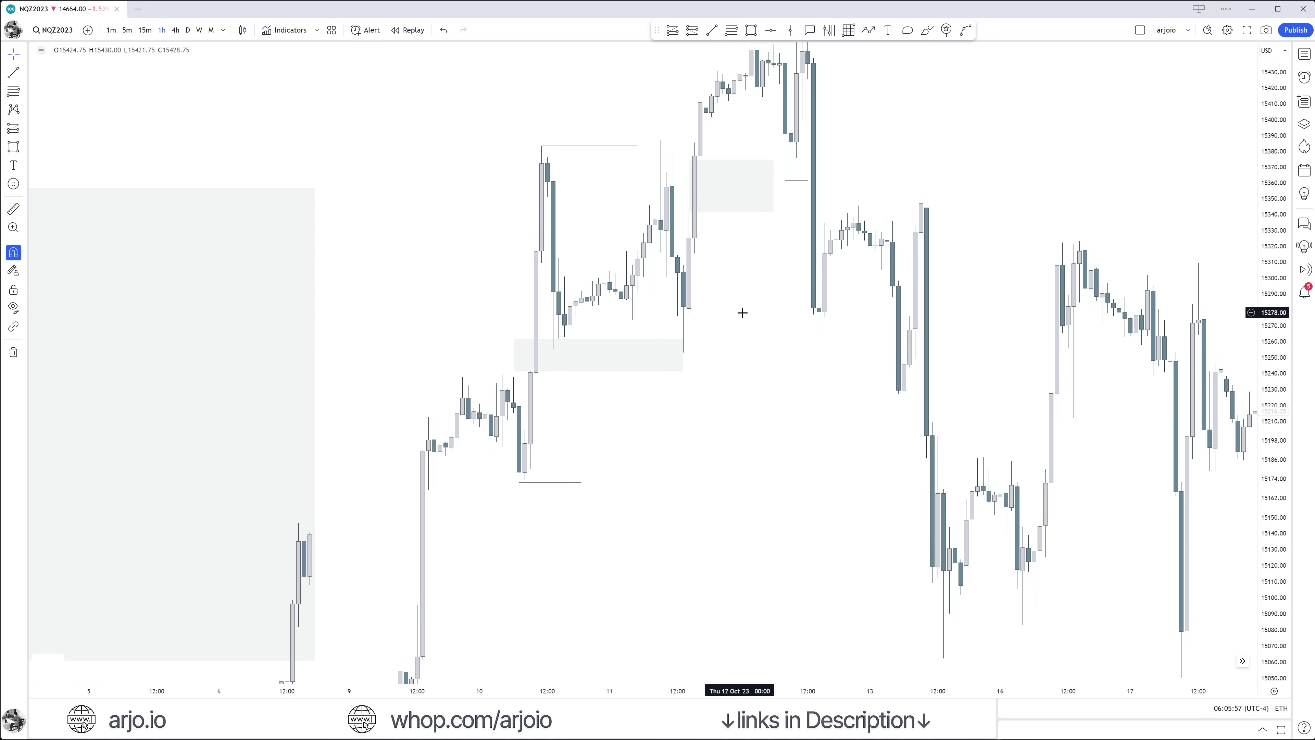
left_click_drag(743, 313, 652, 415)
left_click(696, 282)
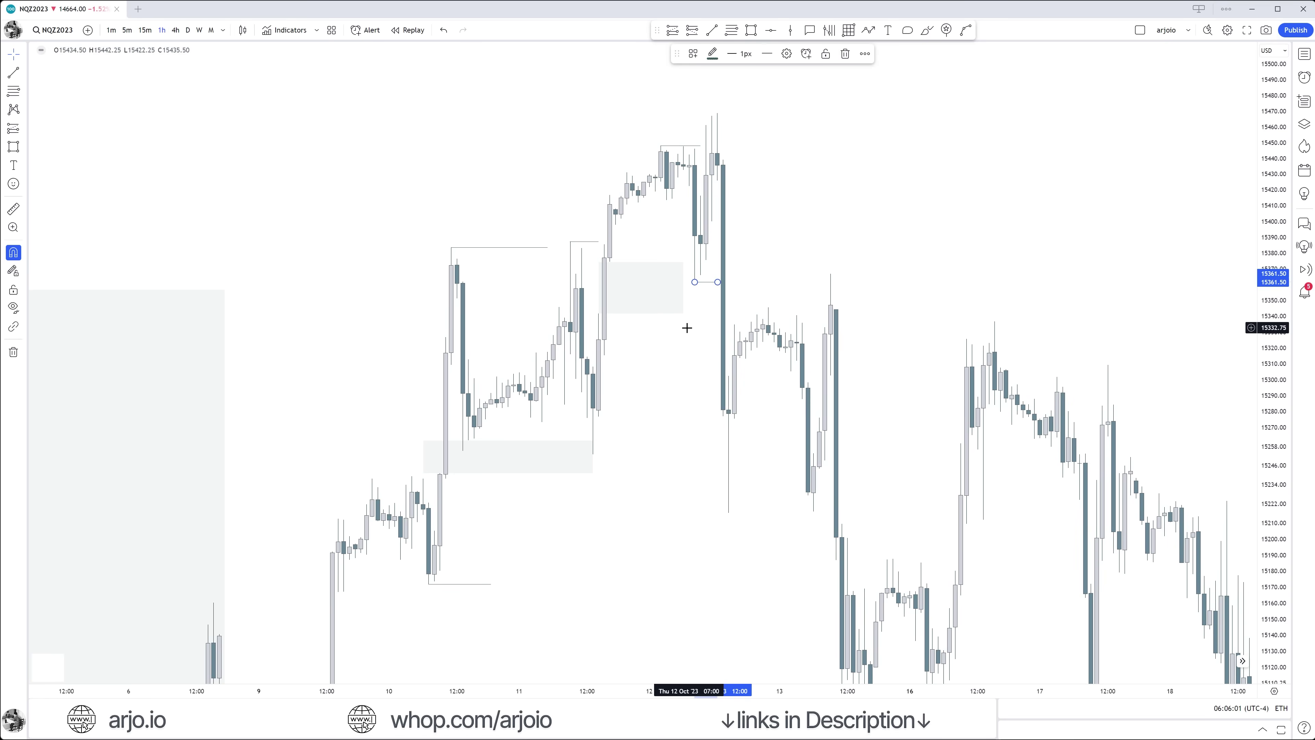
left_click_drag(687, 327, 725, 305)
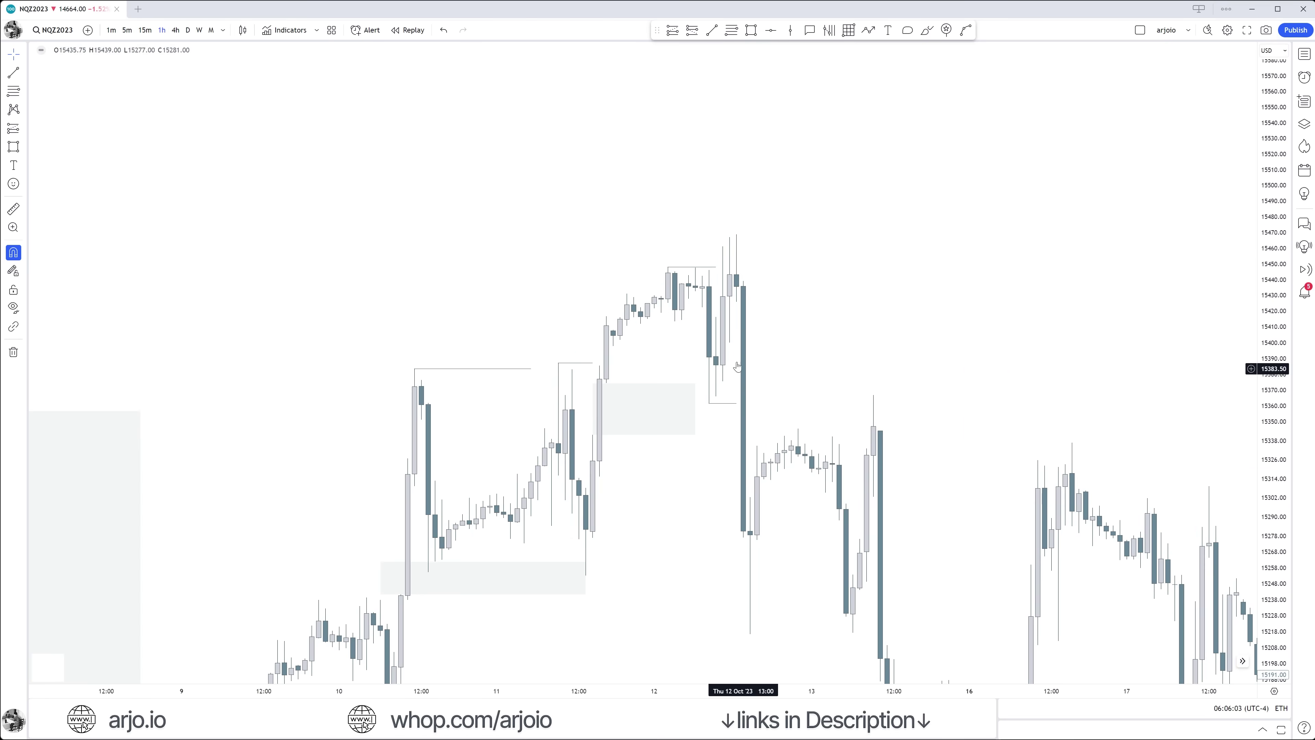
left_click(703, 271)
left_click(737, 266)
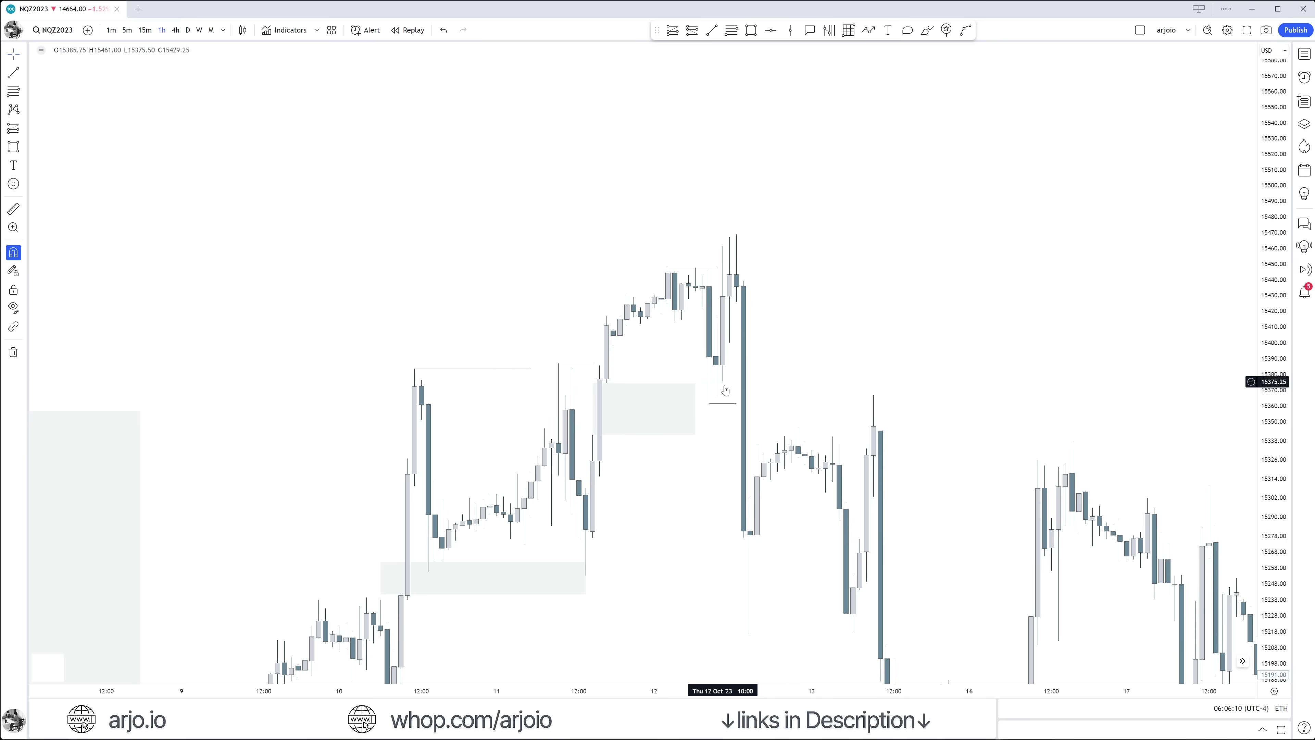
left_click(715, 404)
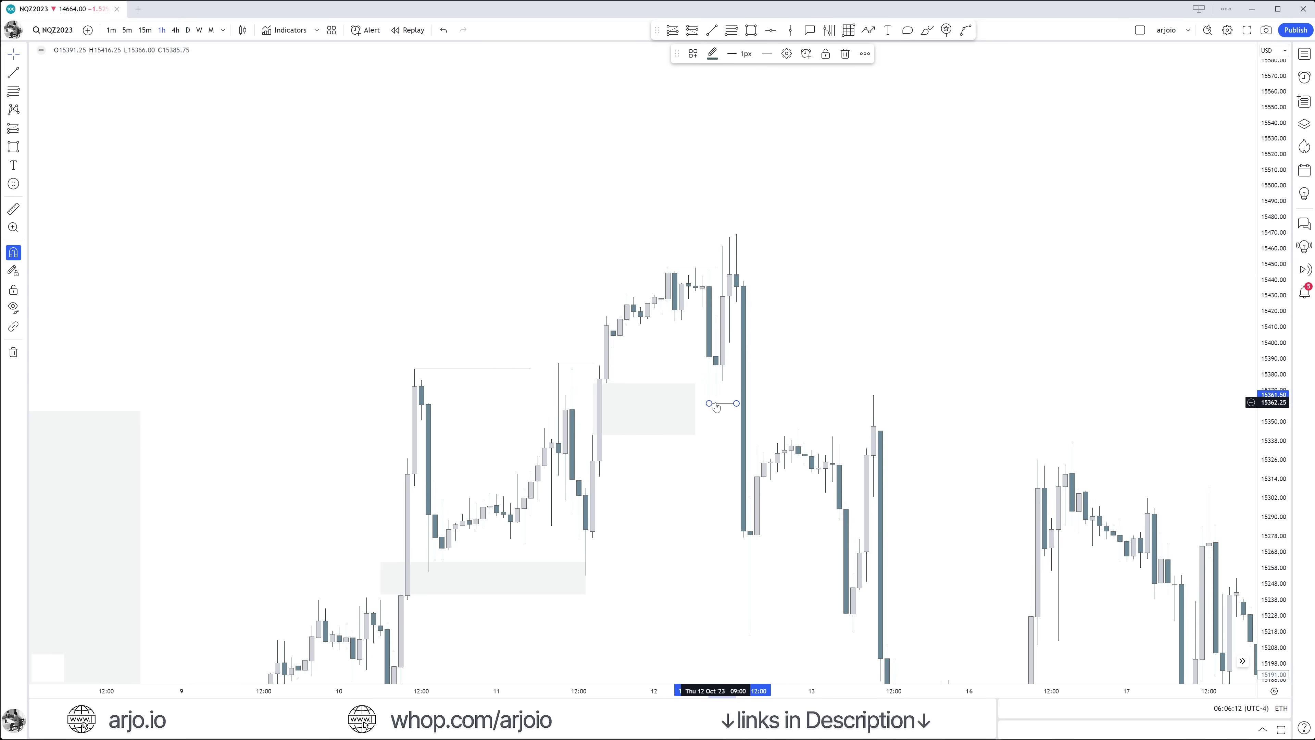
left_click(707, 267)
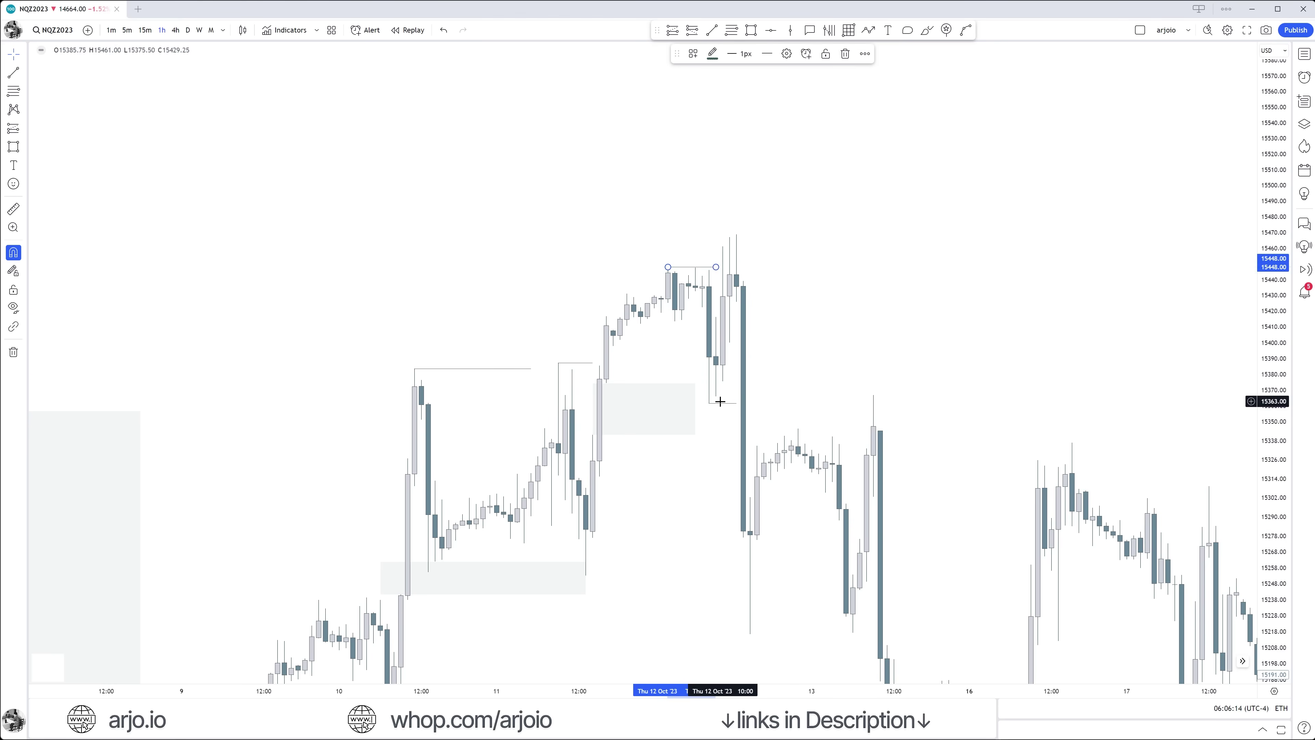
left_click(723, 412)
Step: Try freehand brush circles around the 12 October peak and the swing low line with a linking curve, and undo the strokes
left_click(927, 30)
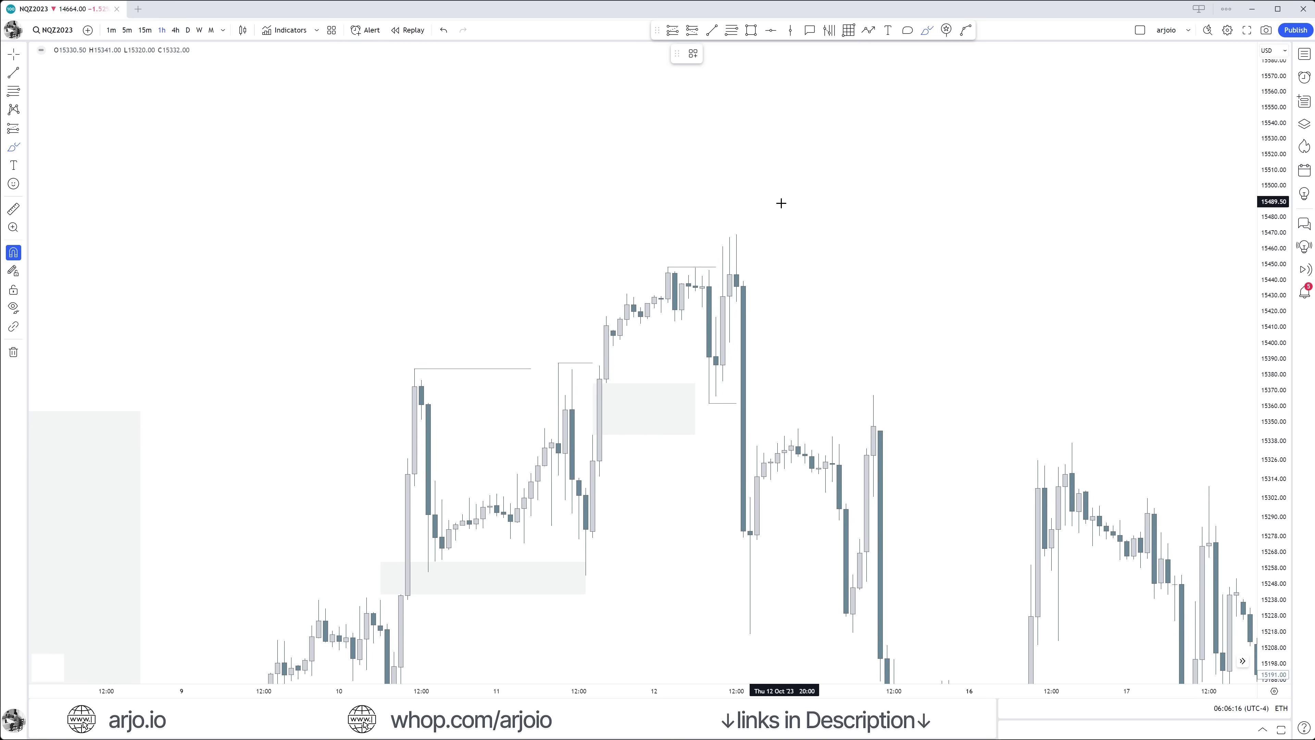
mouse_move(732, 251)
left_mouse_down()
mouse_move(769, 352)
mouse_move(737, 399)
left_mouse_up()
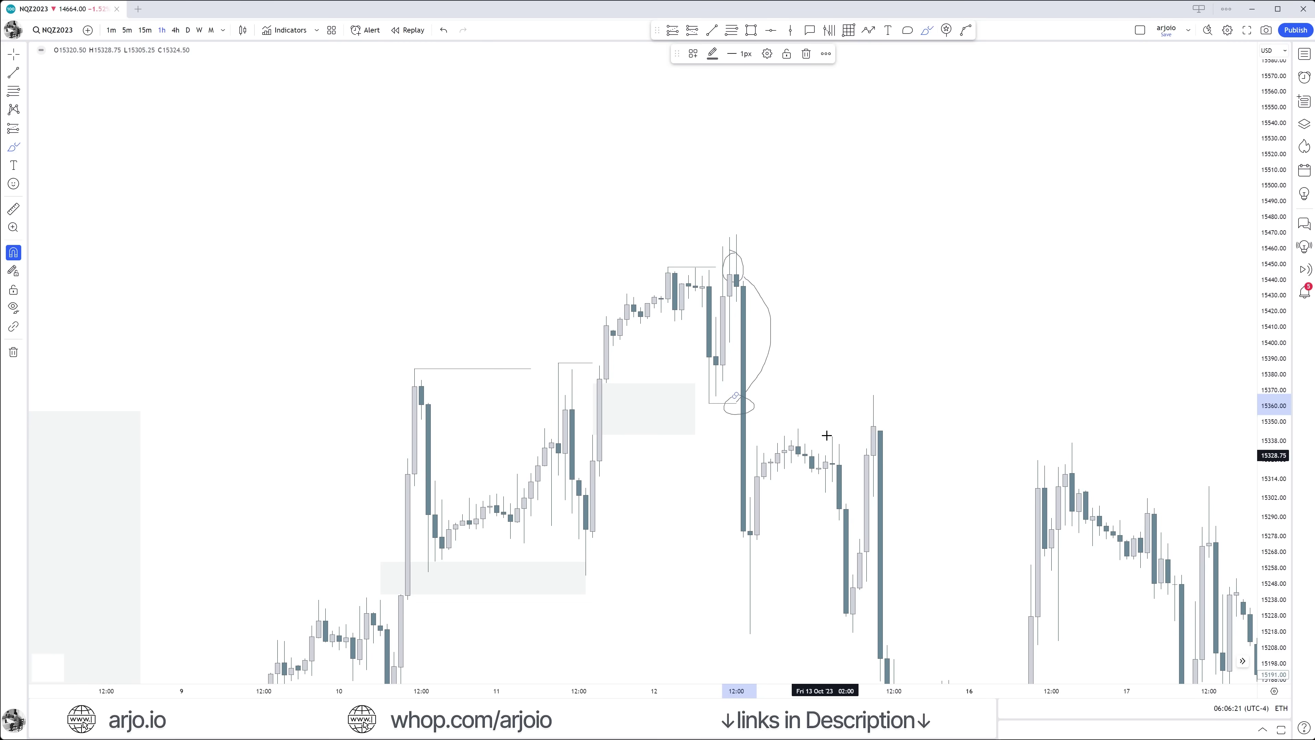
key("ctrl")
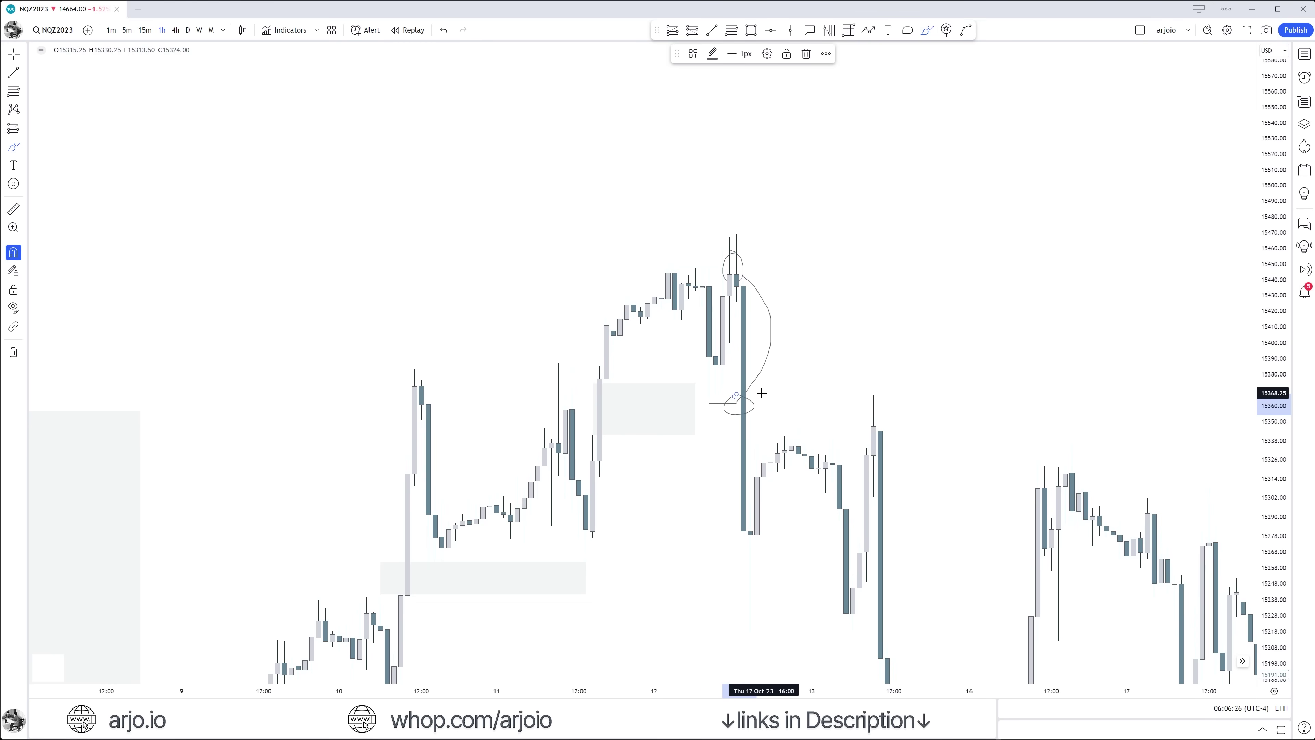
key("ctrl+z")
key("ctrl+z")
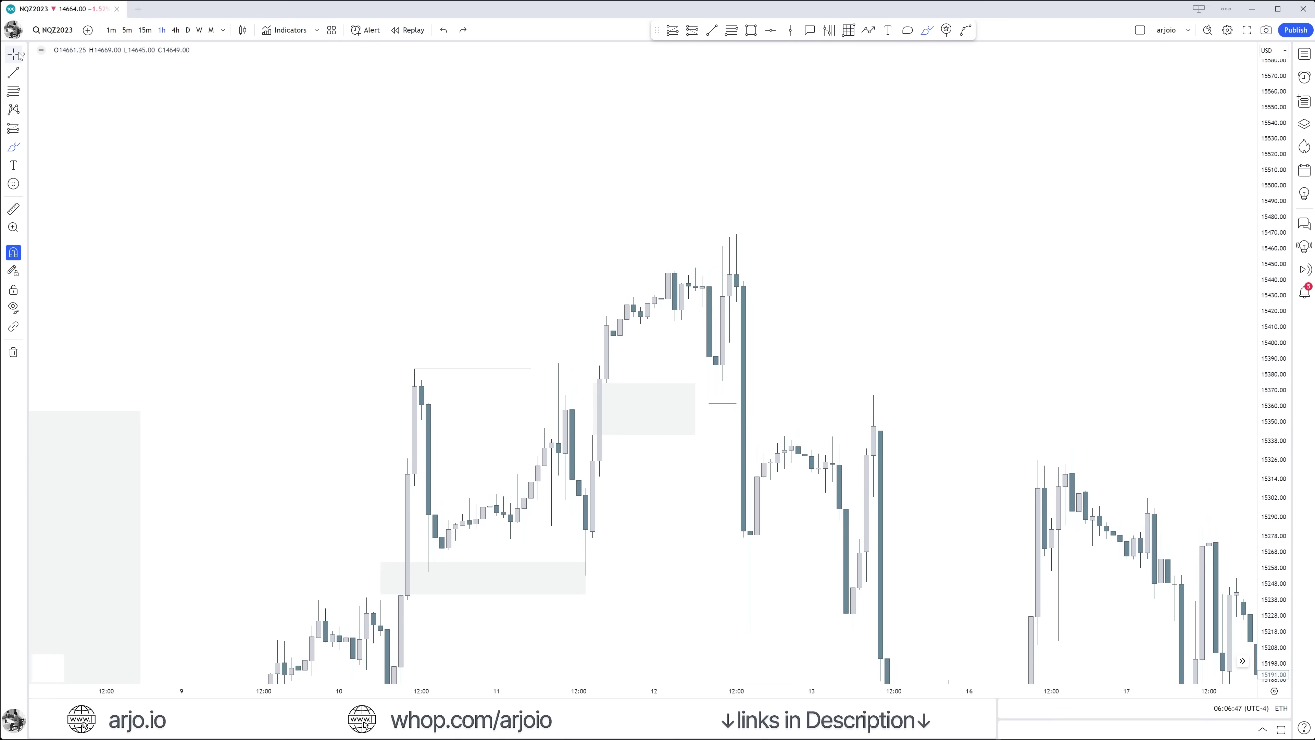
Step: Draw a horizontal trend line from the 12 October 22:00 high at 15345.50 to about 08:00 on 13 October
left_click_drag(987, 247, 845, 159)
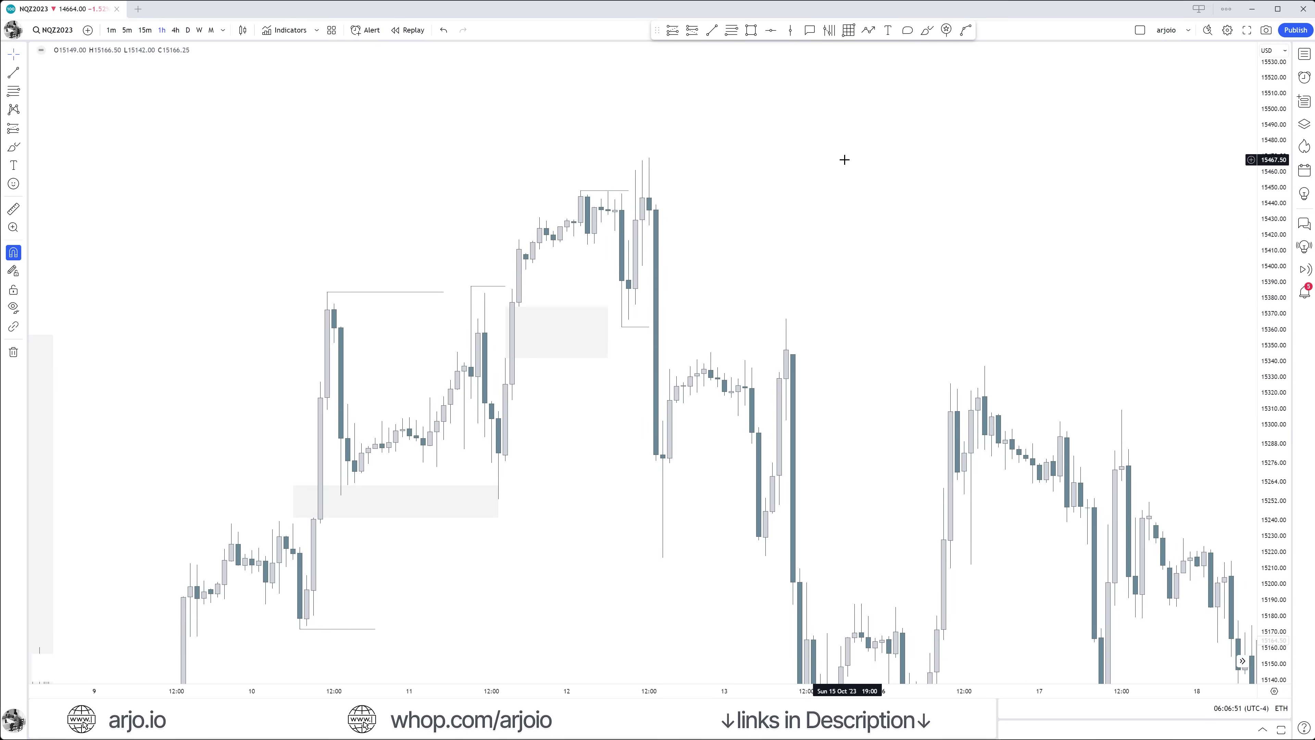
left_click(713, 29)
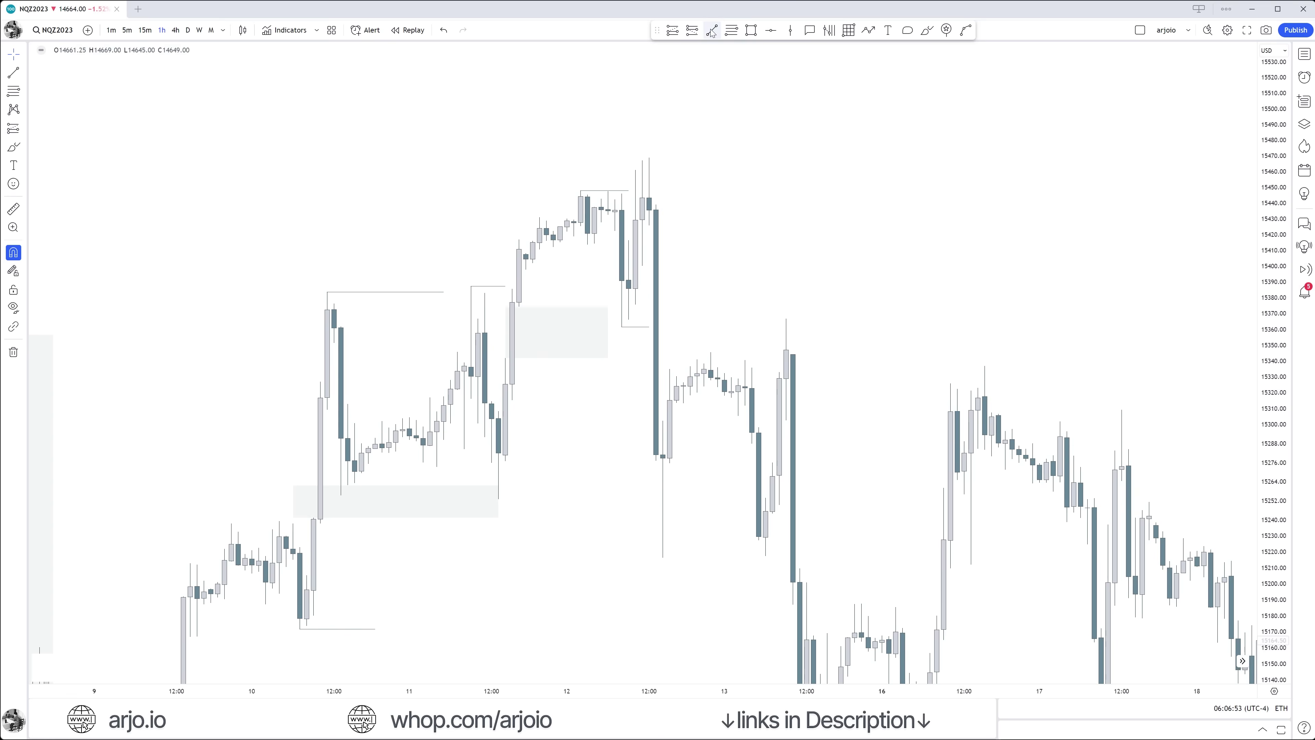
left_click(711, 353)
left_click(779, 353)
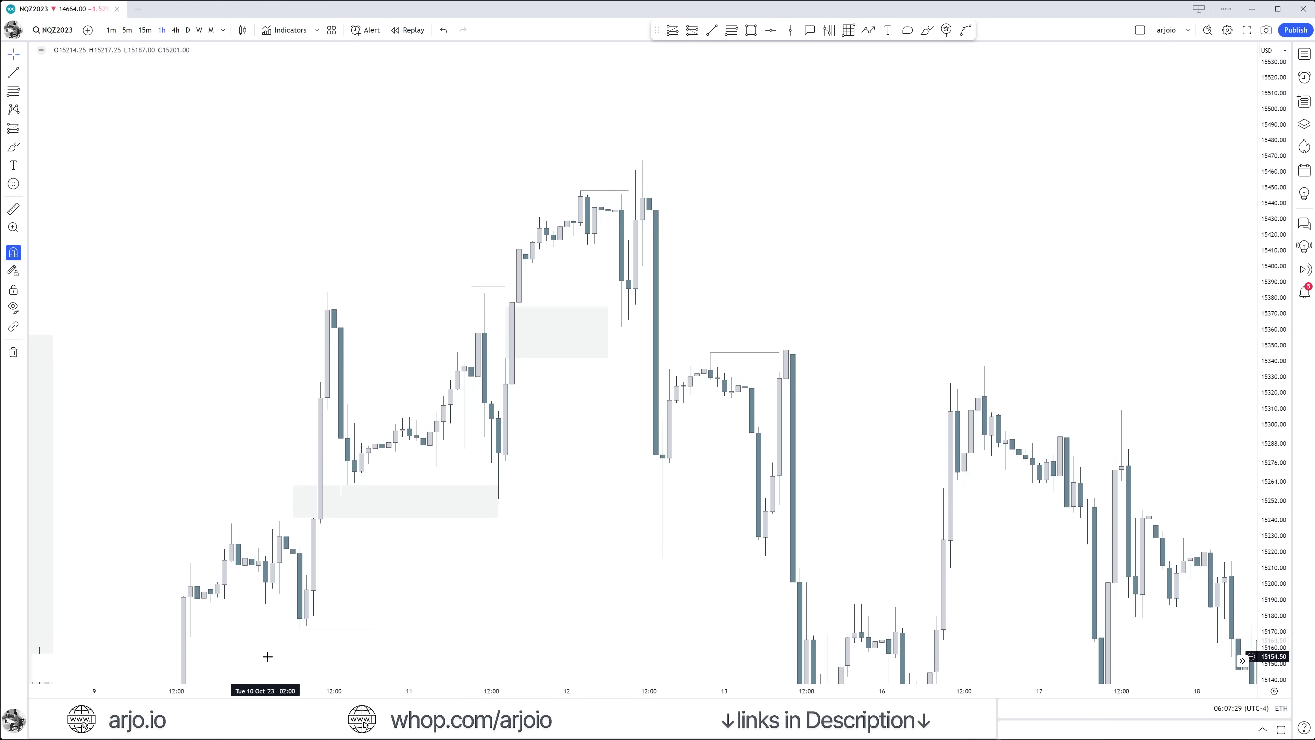
Step: Delete the lines and gap boxes over the 10 to 12 October rally, and draw a trend line at 15468.75 from 12 October 12:00 to 22:00
left_click_drag(271, 654, 647, 138)
left_click(845, 54)
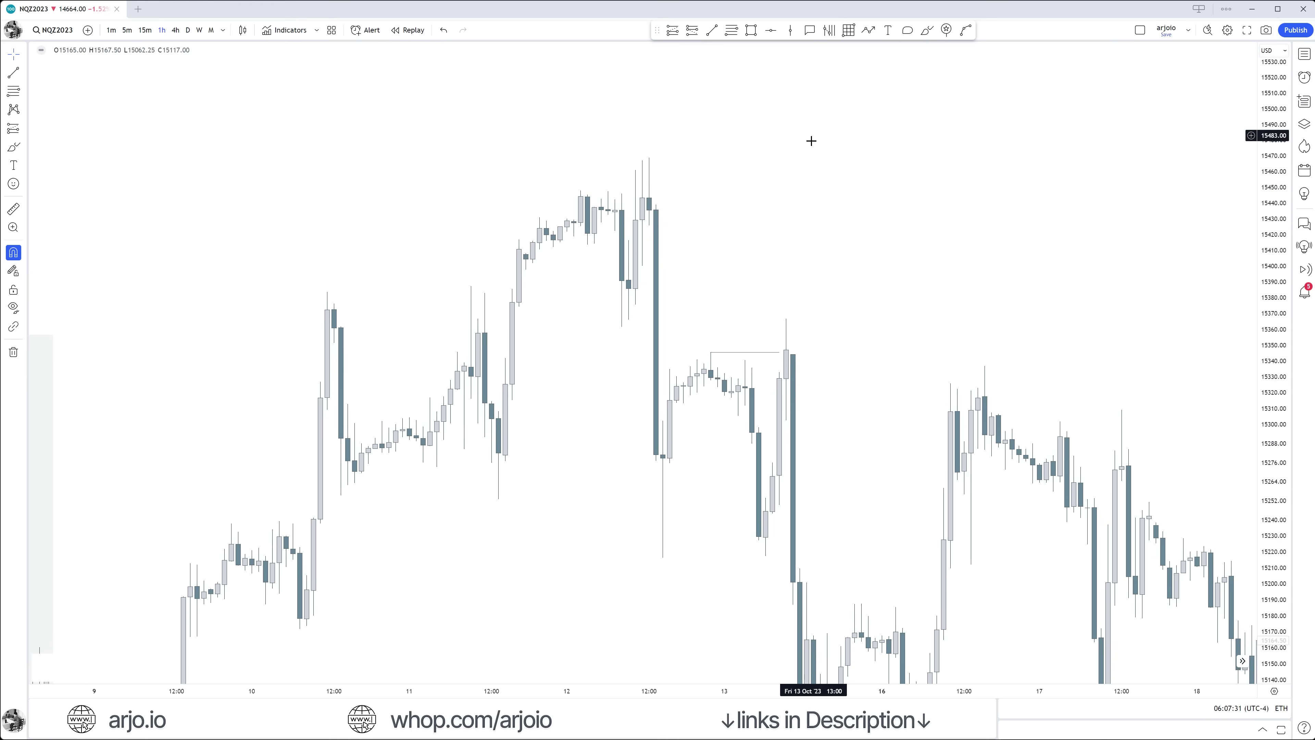
left_click_drag(758, 173, 740, 211)
left_click_drag(630, 190, 693, 191)
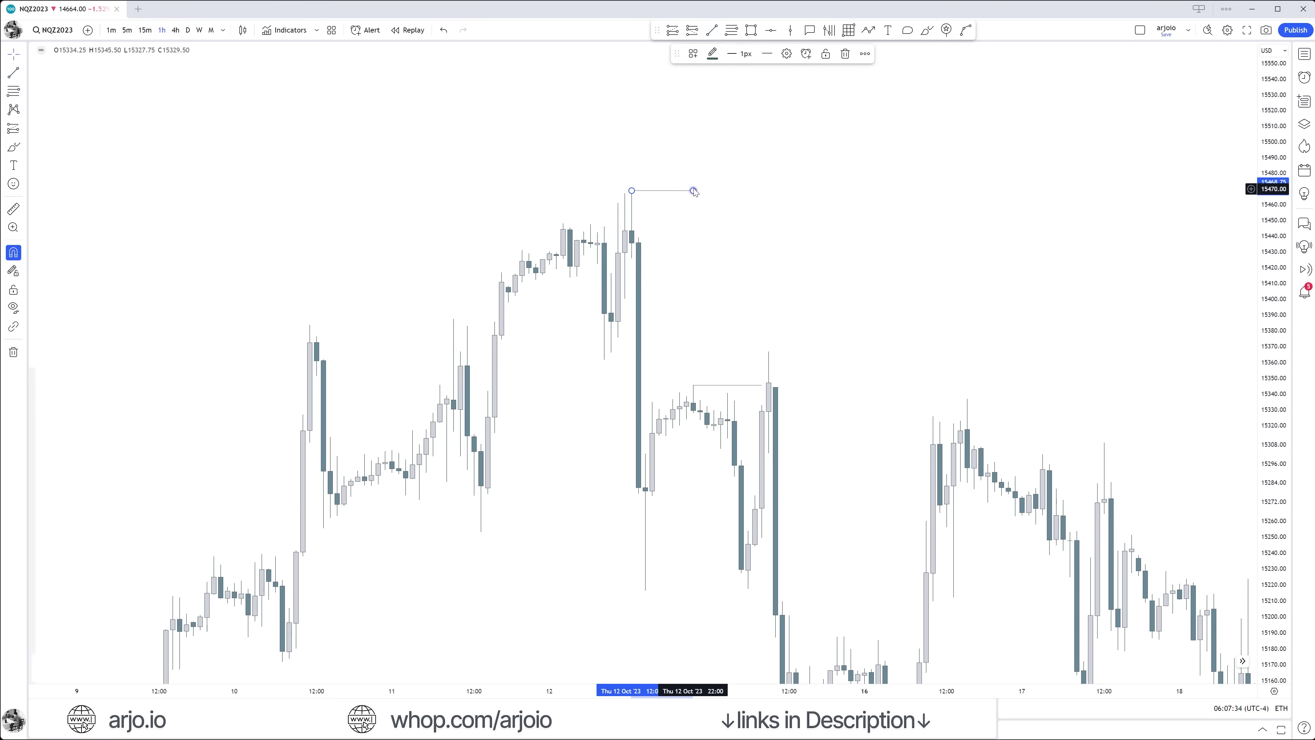
Step: Try a horizontal trend line from the 13 October swing high, delete it, and check the 15345.50 line beneath it
left_click(645, 211)
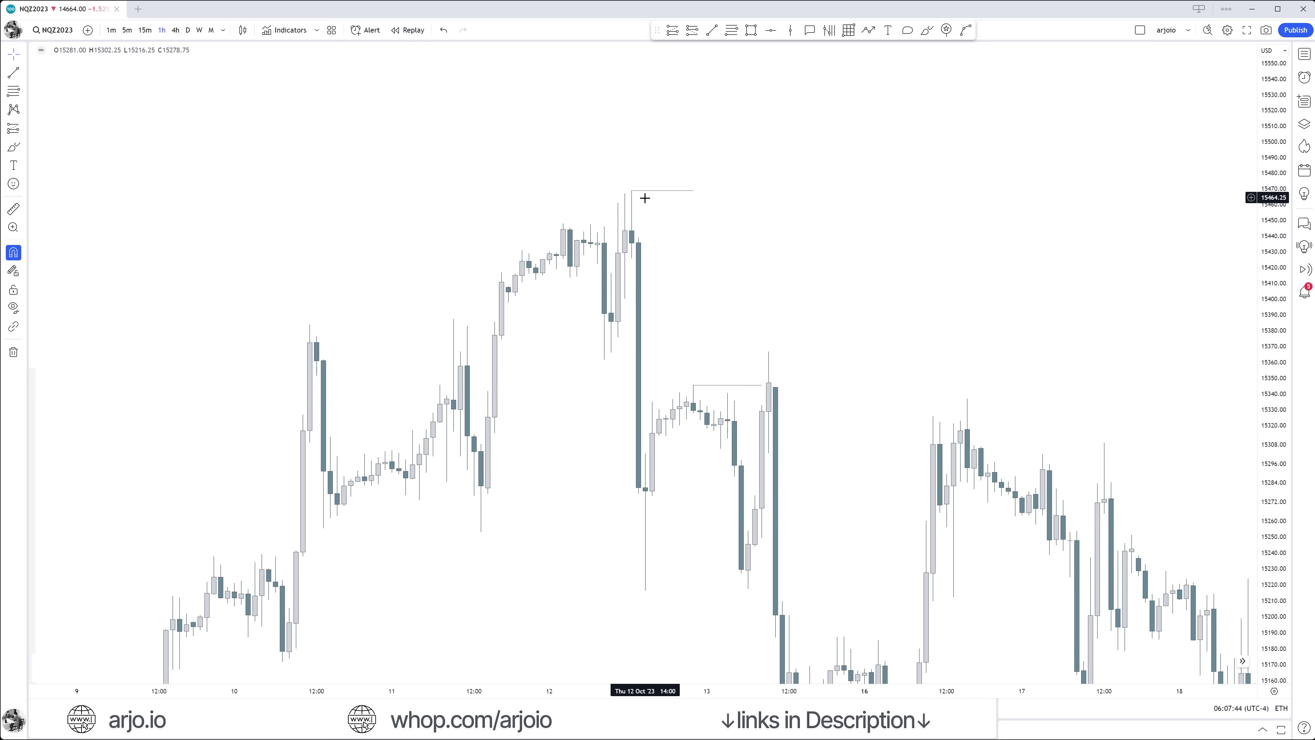
key("alt+t")
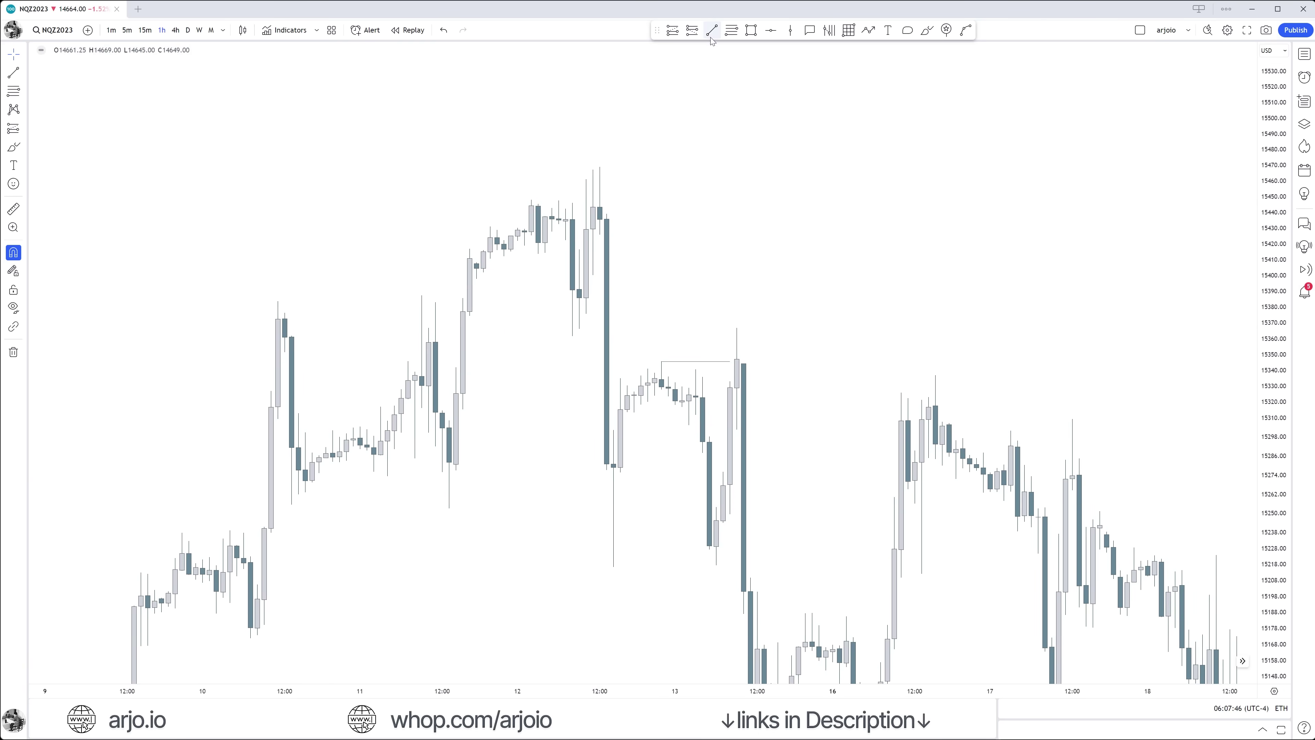
left_click_drag(735, 330, 798, 329)
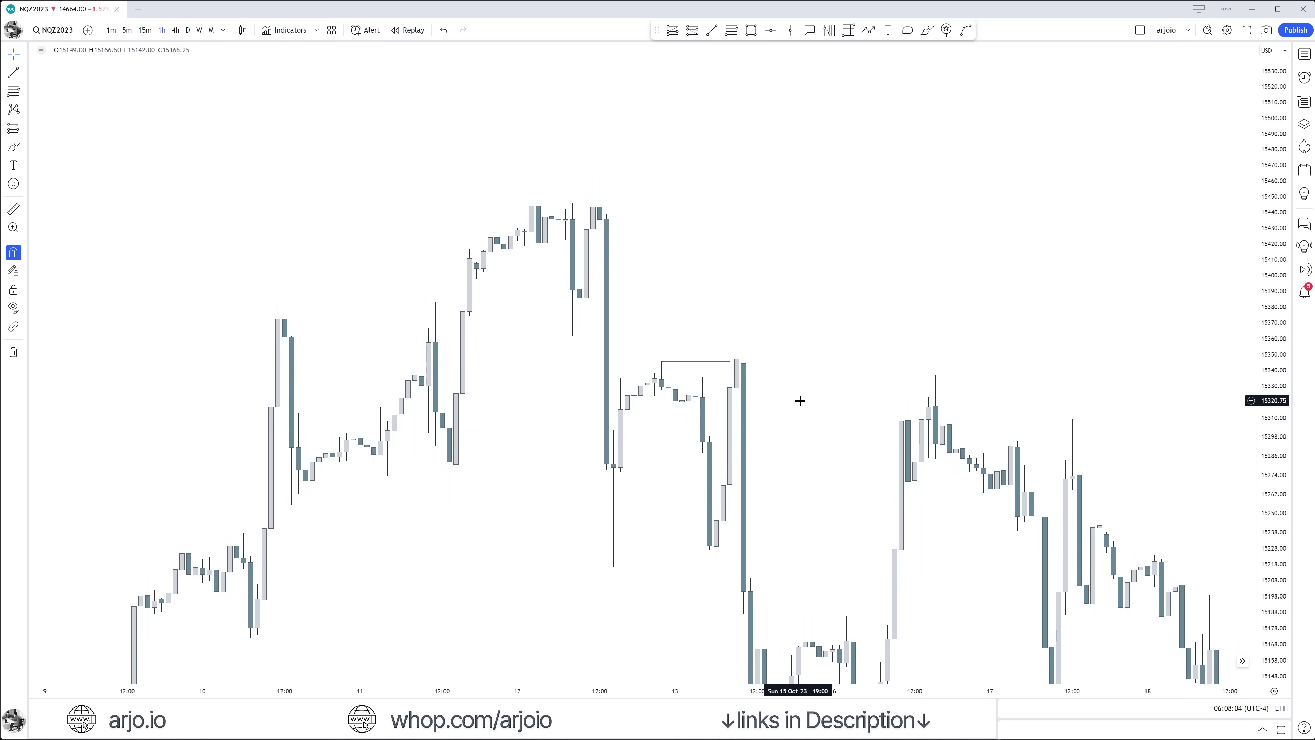
left_click(741, 365)
key("Delete")
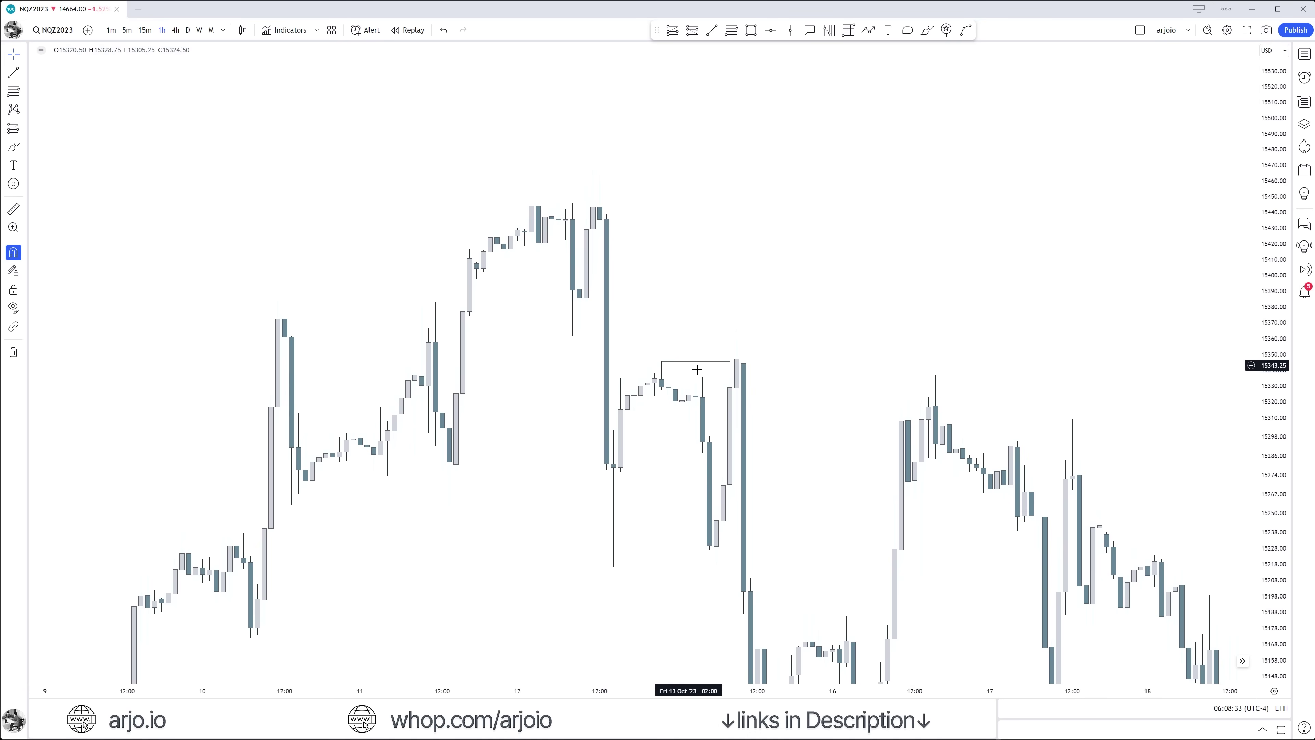
left_click(712, 363)
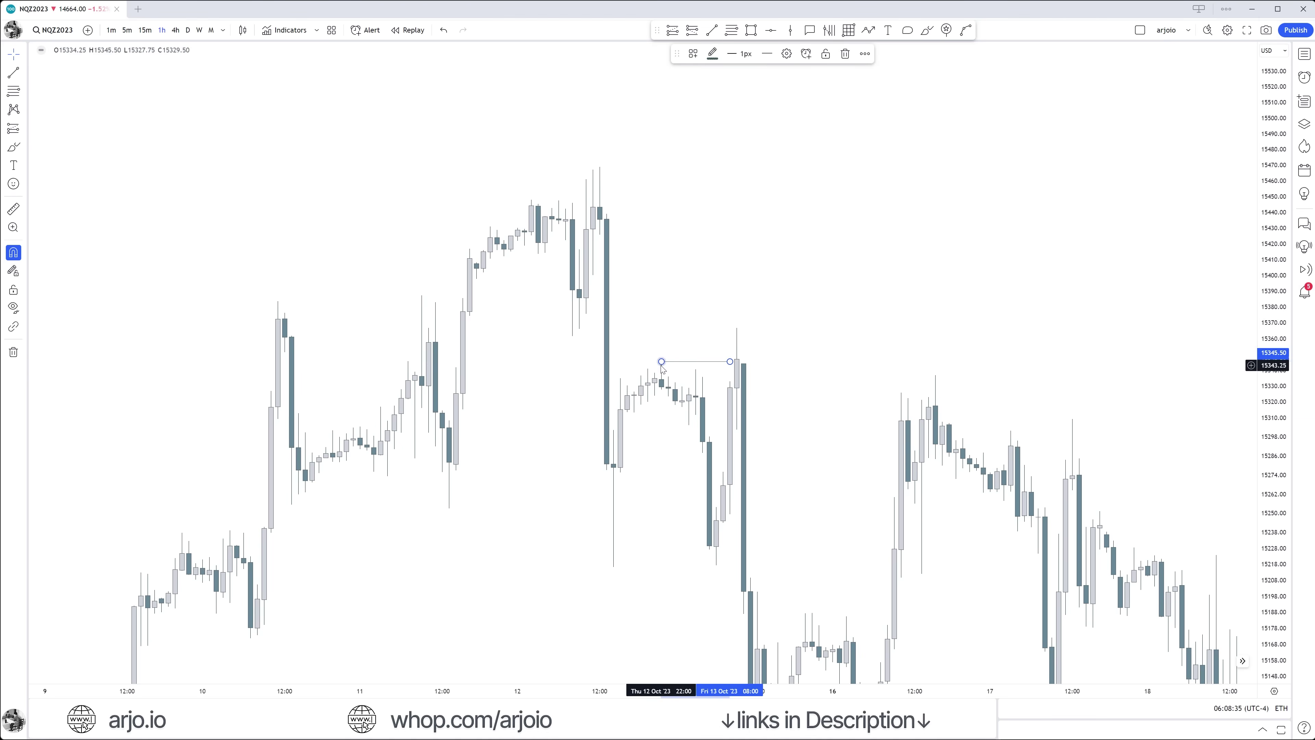
left_click(725, 326)
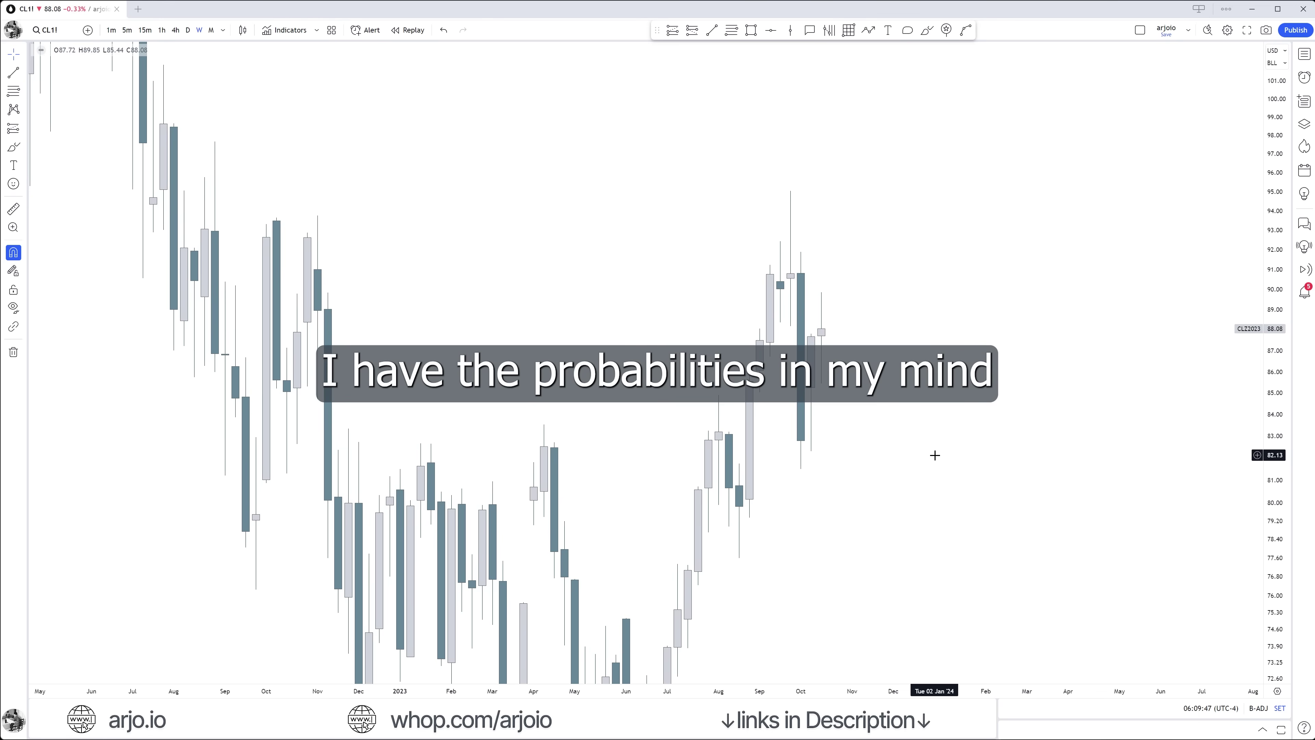
Step: Try a horizontal trend line from the 14 August weekly candle to the October sell-off on CL1!, and delete it
left_click(712, 30)
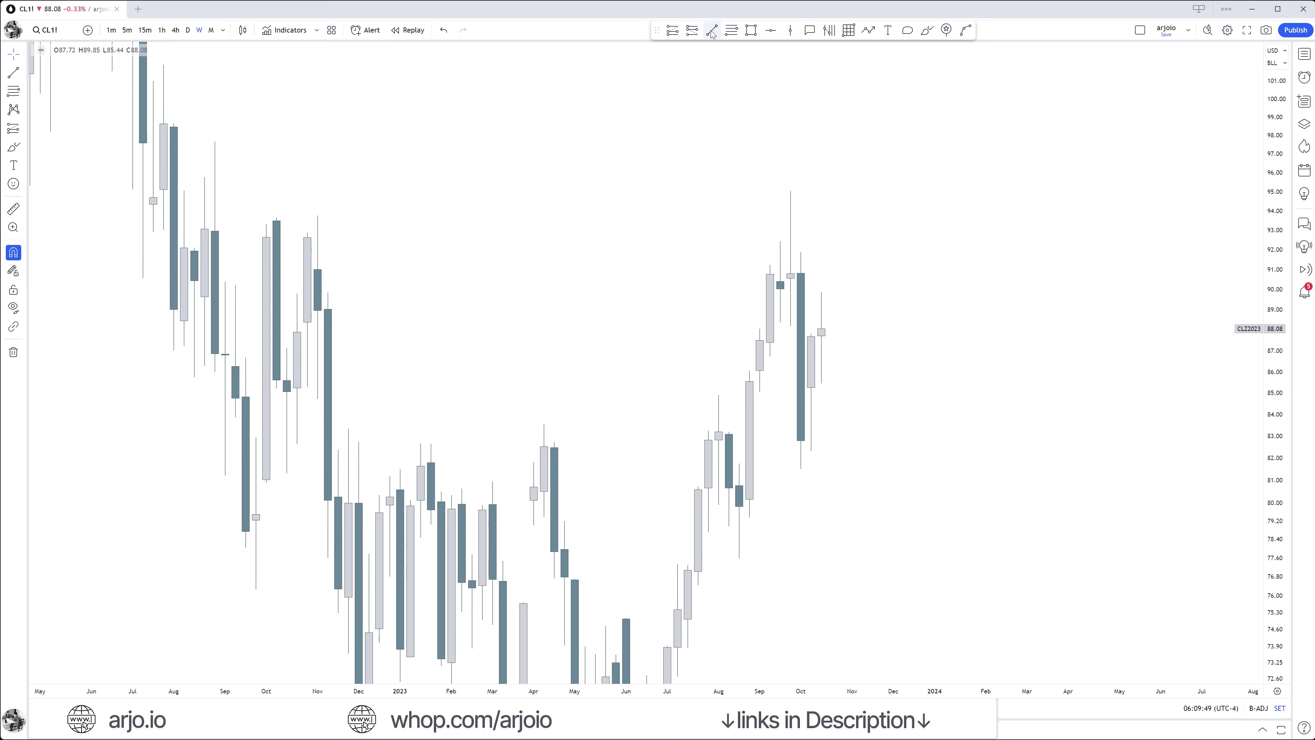
left_click(730, 432)
left_click(801, 431)
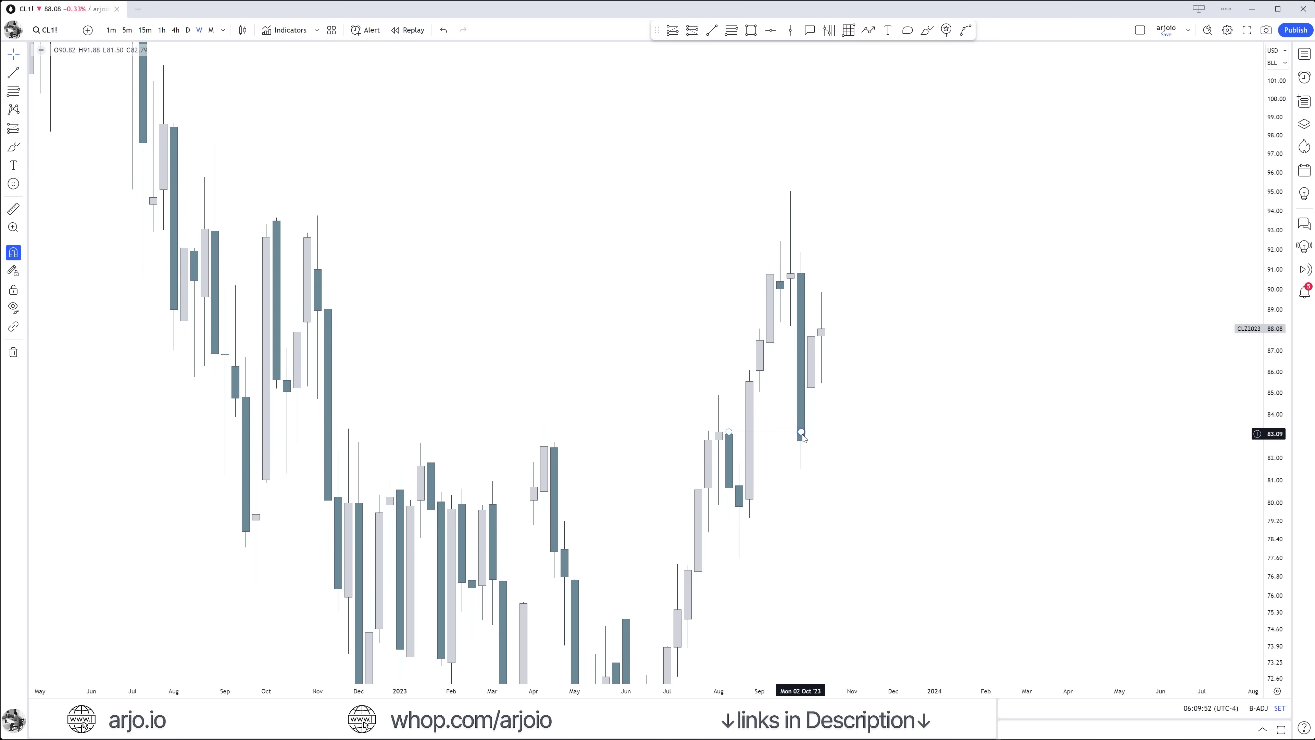
left_click(750, 454)
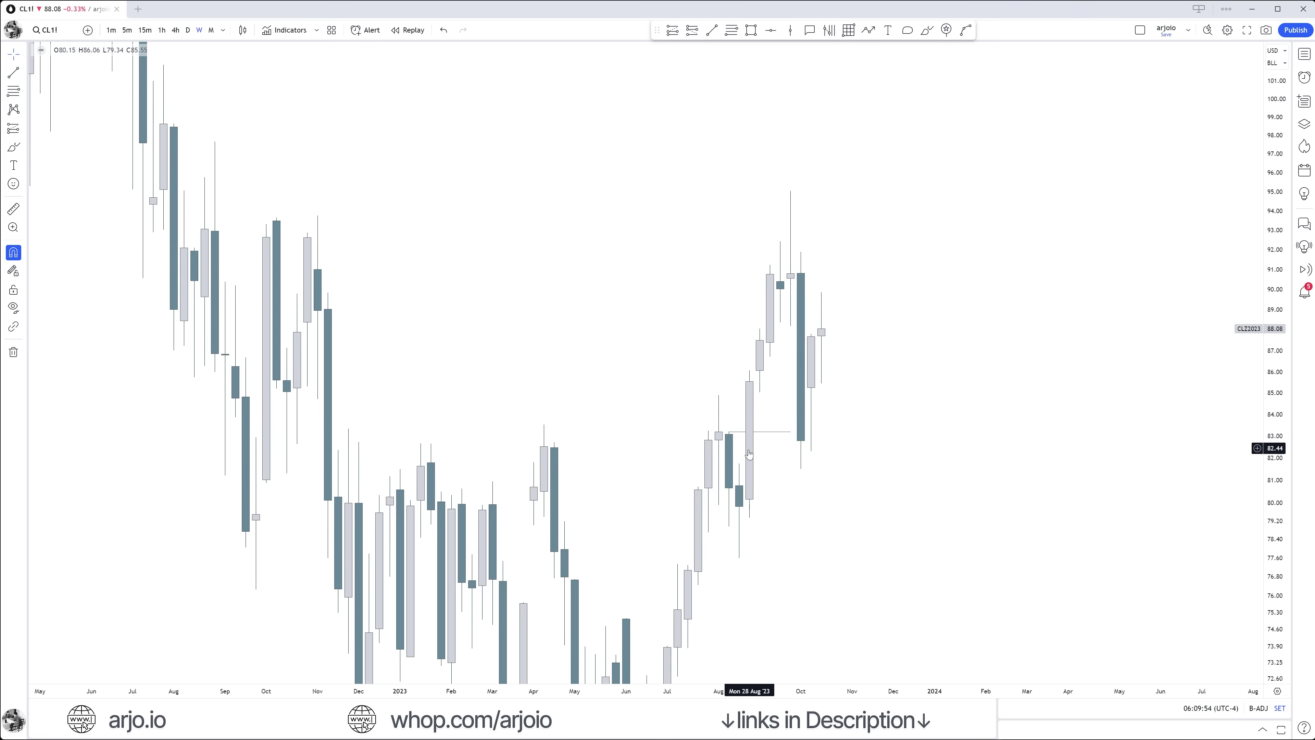
left_click(762, 433)
key("Delete")
Step: Box the weekly fair value gap below the 18 September low at 88.37, try further gap boxes beneath it, and undo the lowest one
left_click(752, 29)
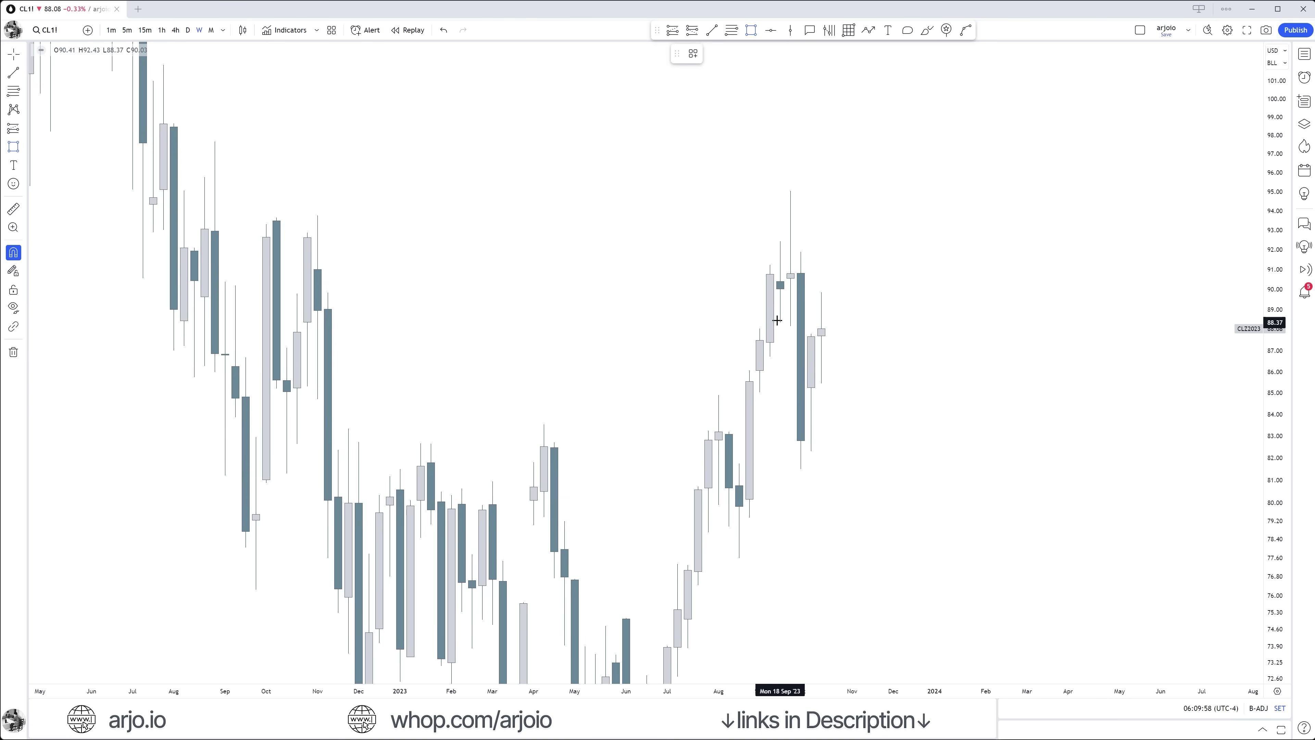
left_click_drag(777, 321, 760, 327)
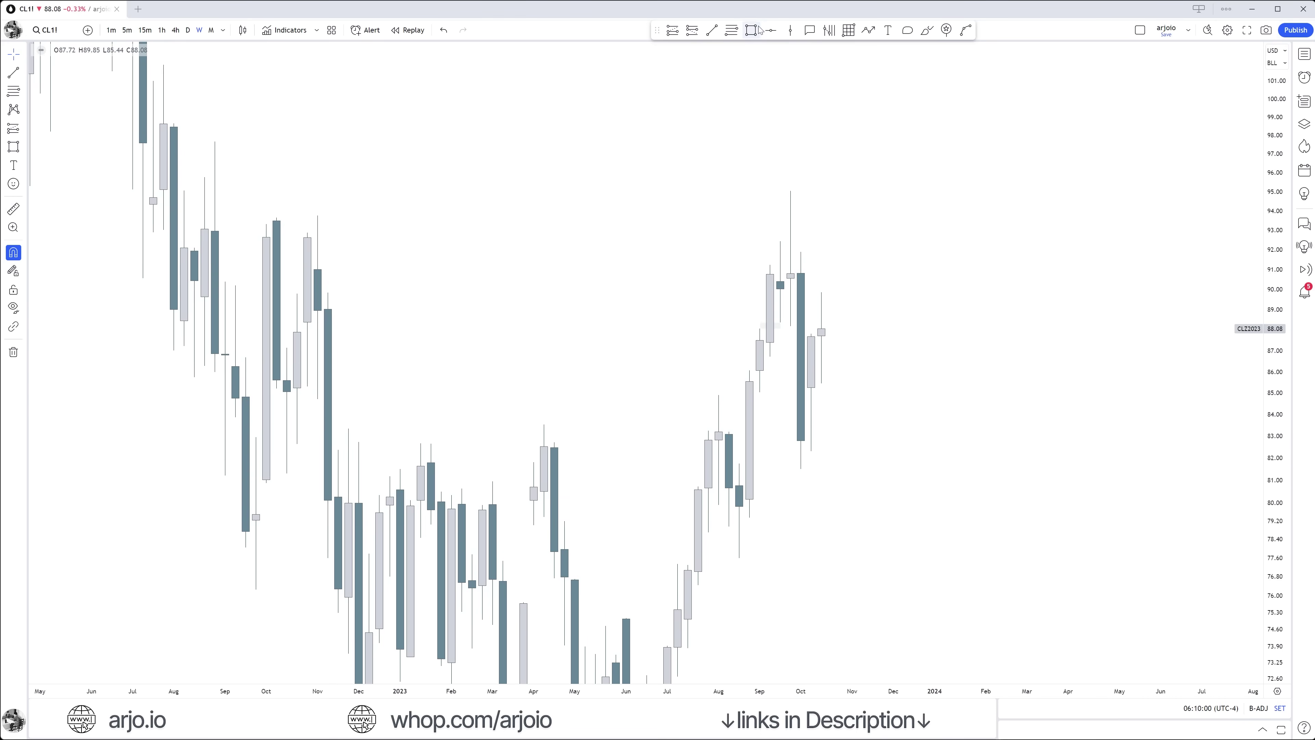
key("alt+shift+r")
left_click_drag(771, 357, 719, 395)
key("Escape")
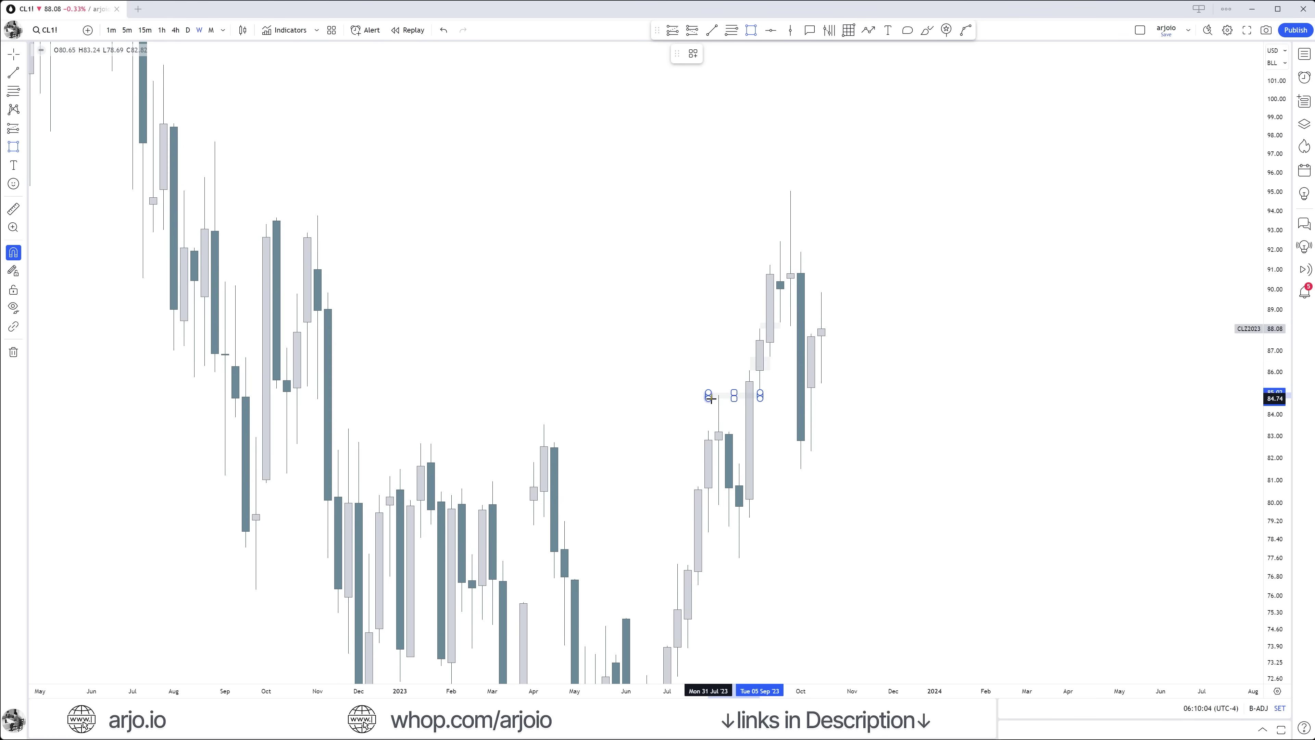
key("Escape")
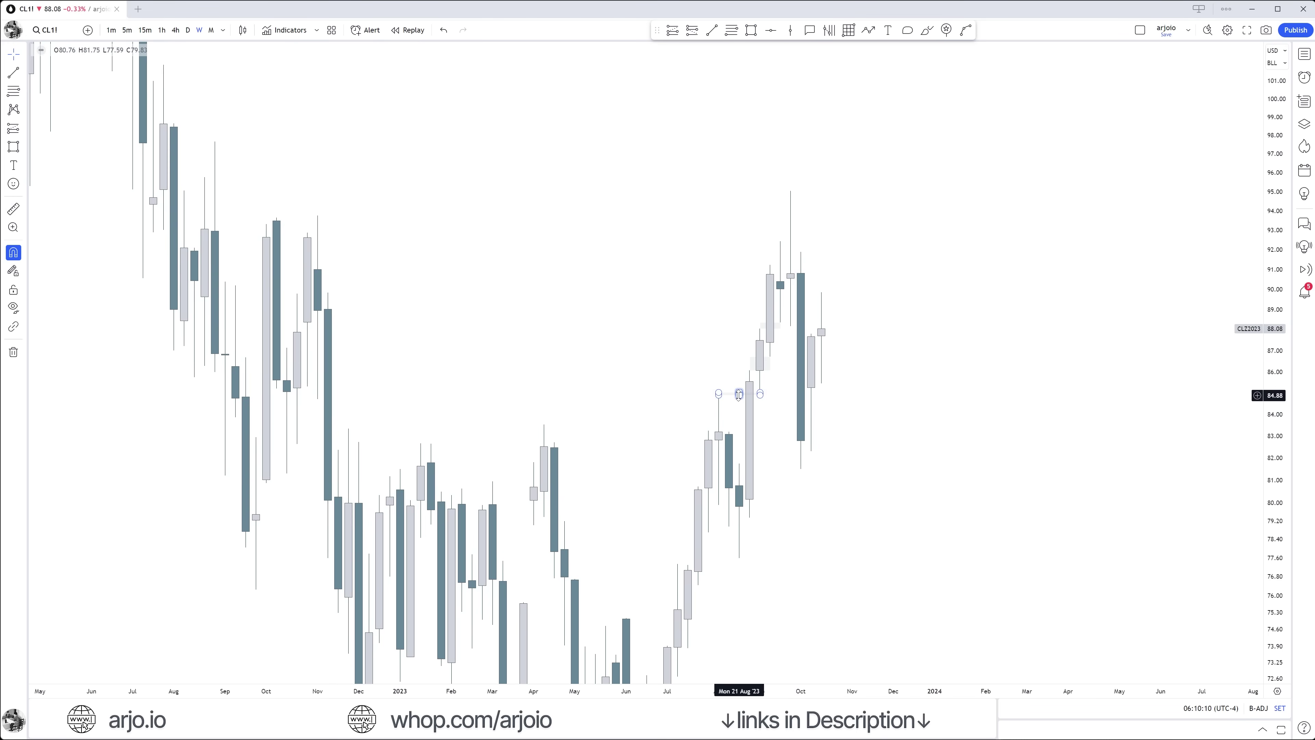
key("ctrl+z")
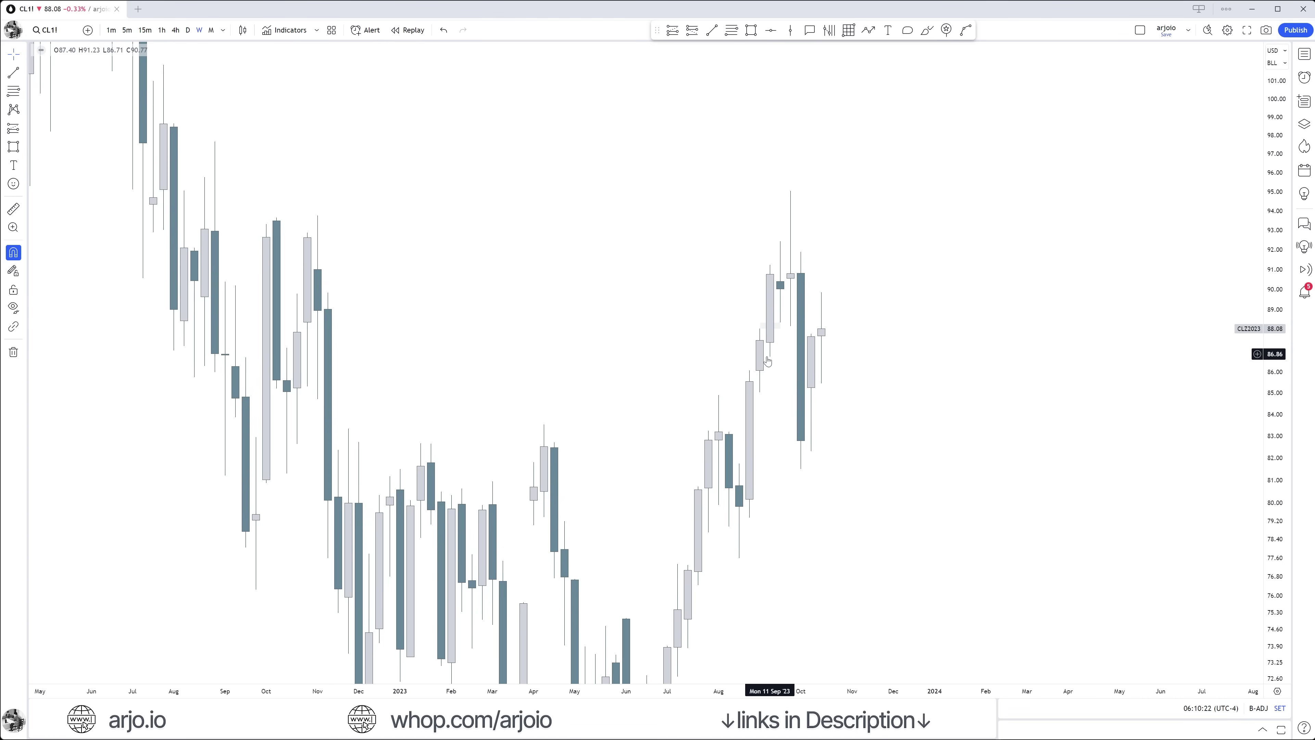
Step: Draw a horizontal trend line at 83.20 from the 14 August candle to about 25 September
left_click(712, 29)
left_click(729, 430)
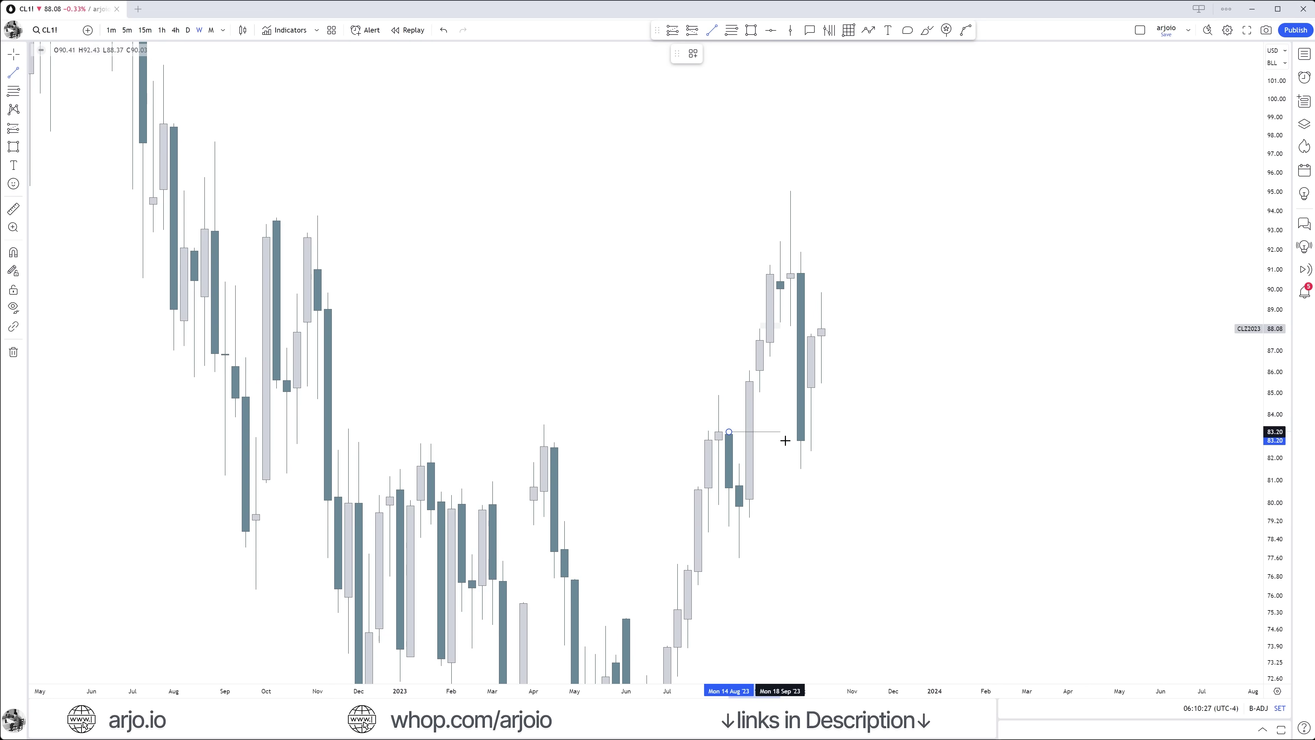
left_click(791, 432)
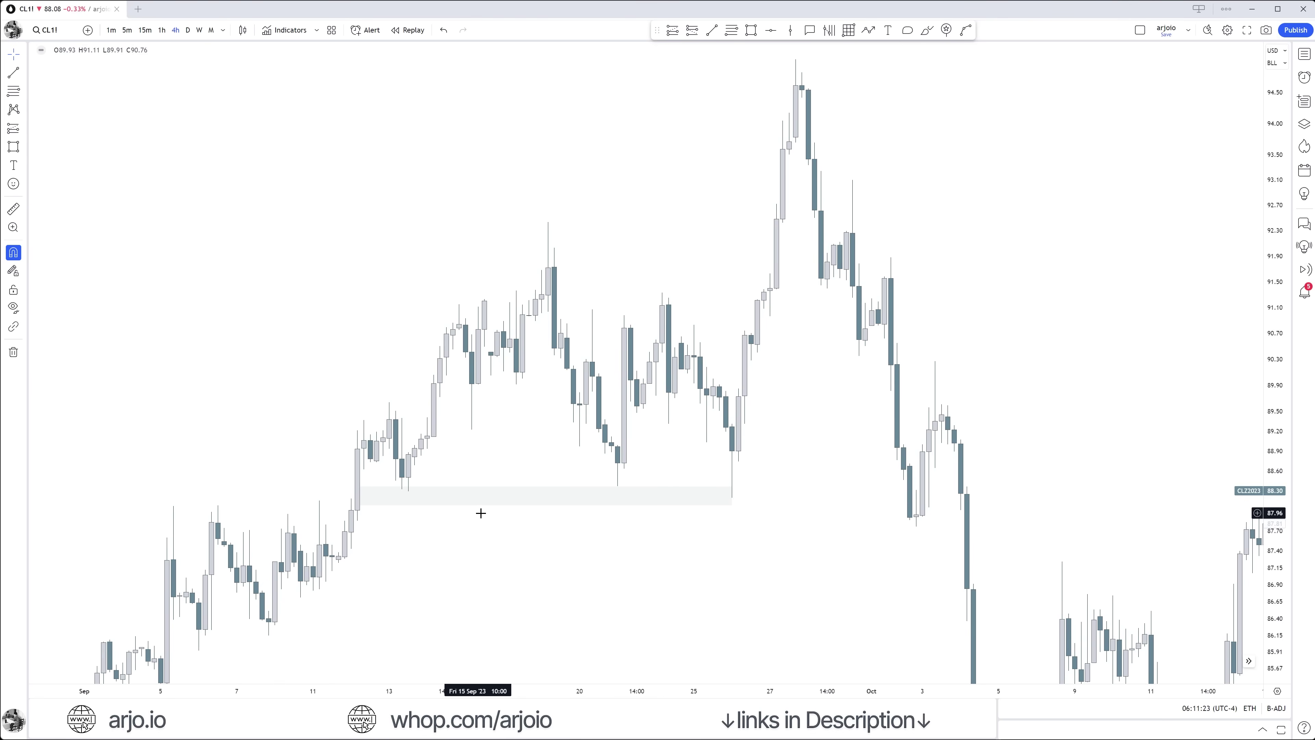
Step: Box the 4-hour fair value gap between 90.70 and 91.08, ending at 27 September 02:00
left_click_drag(660, 505, 579, 514)
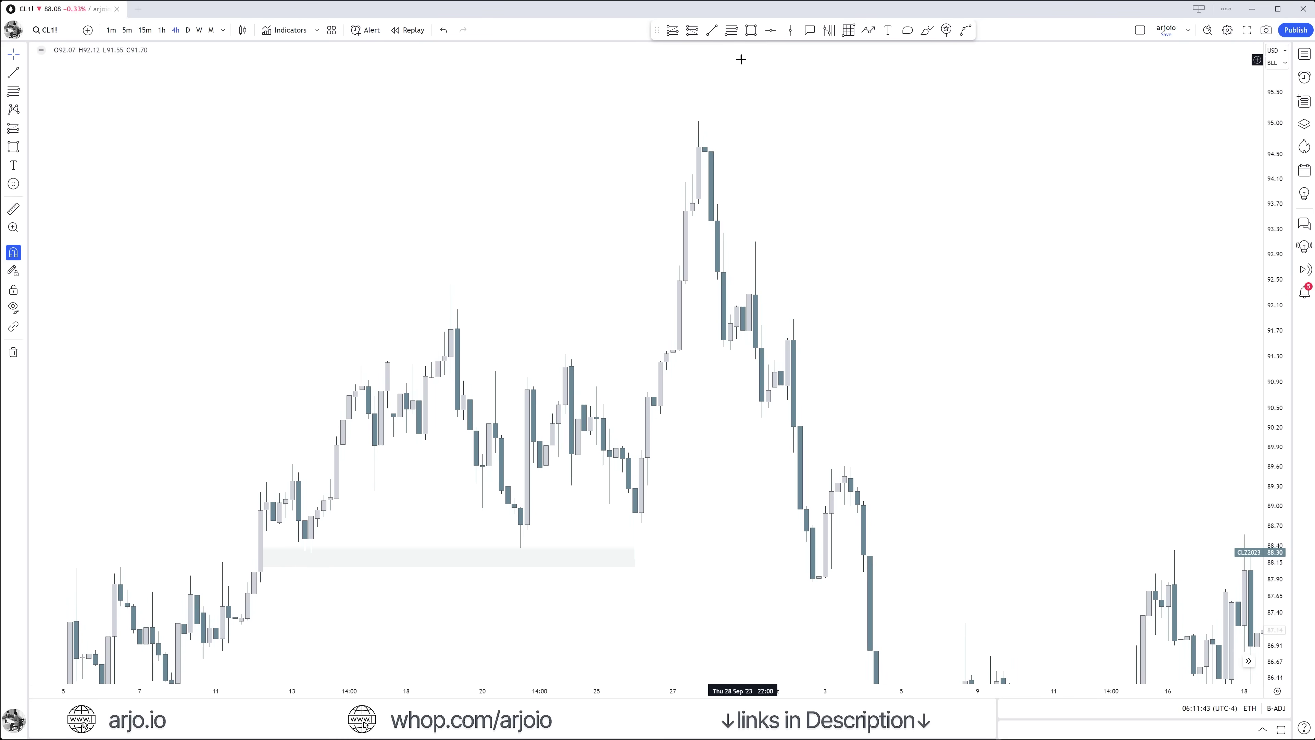
left_click(751, 30)
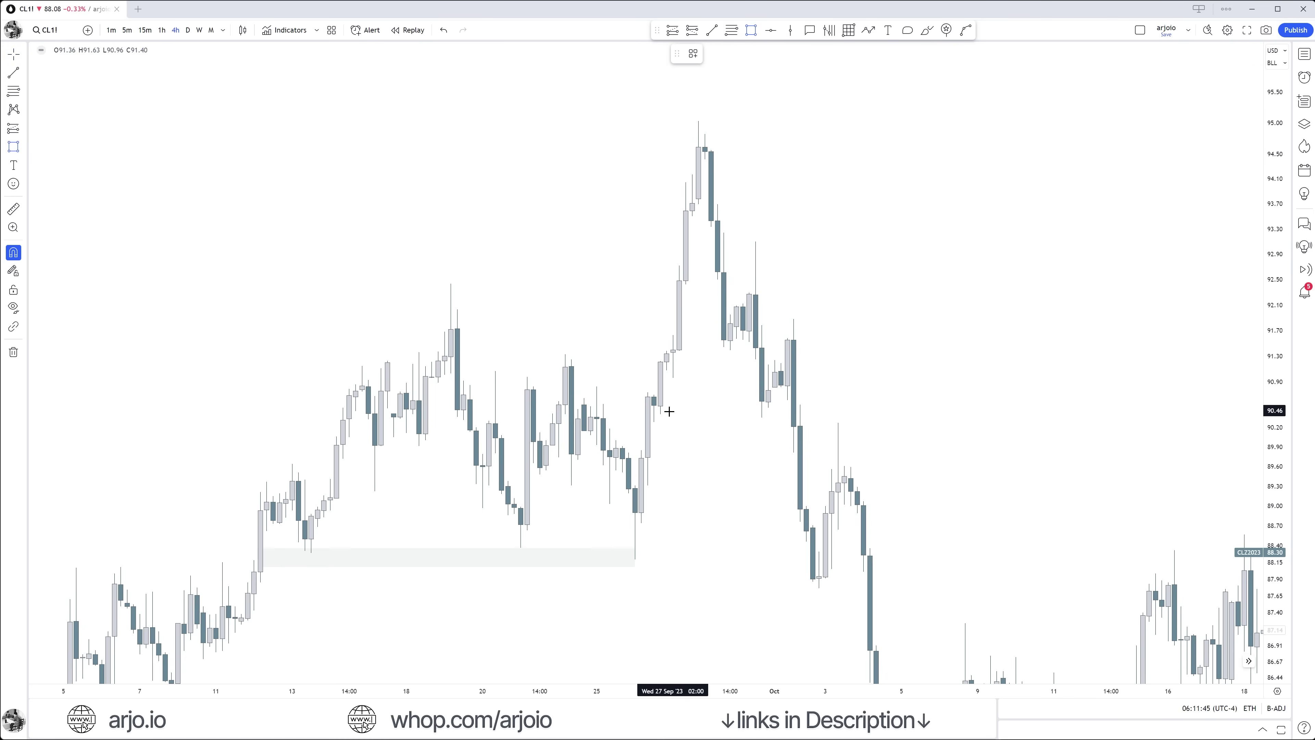
left_click(668, 371)
left_click(657, 391)
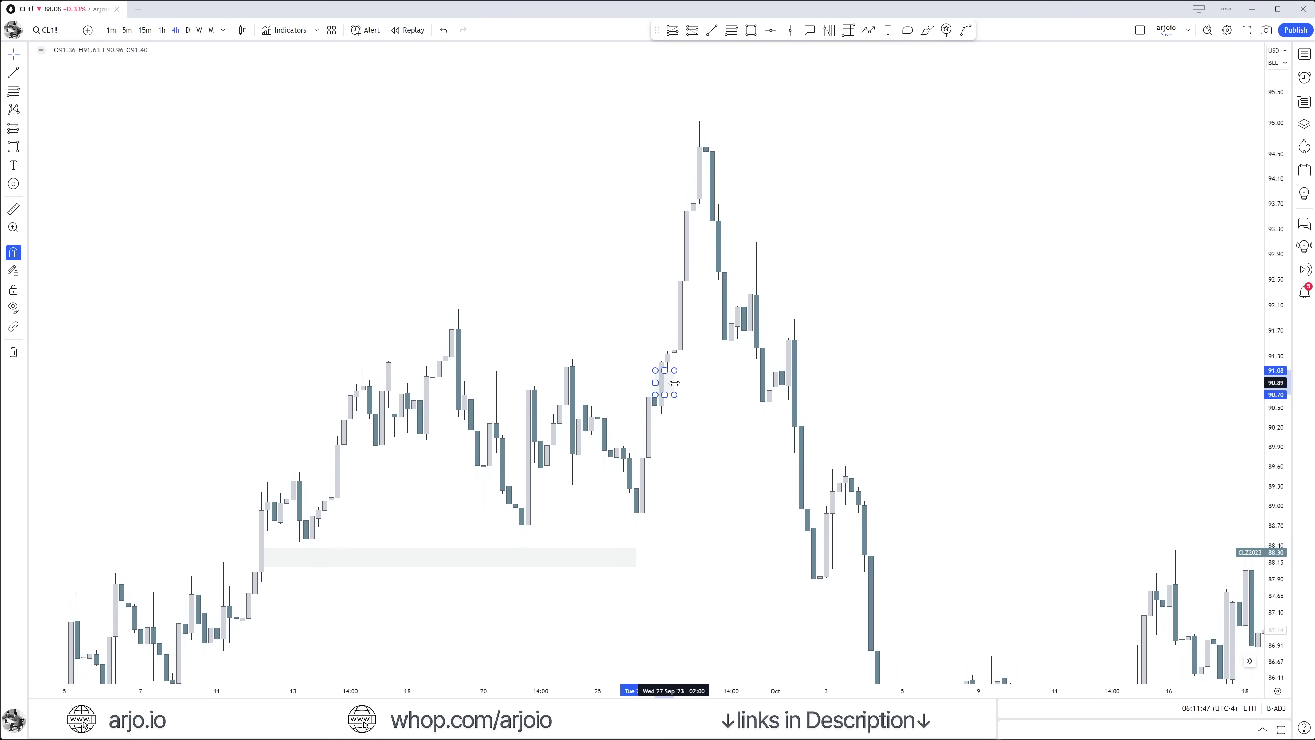
left_click(683, 386)
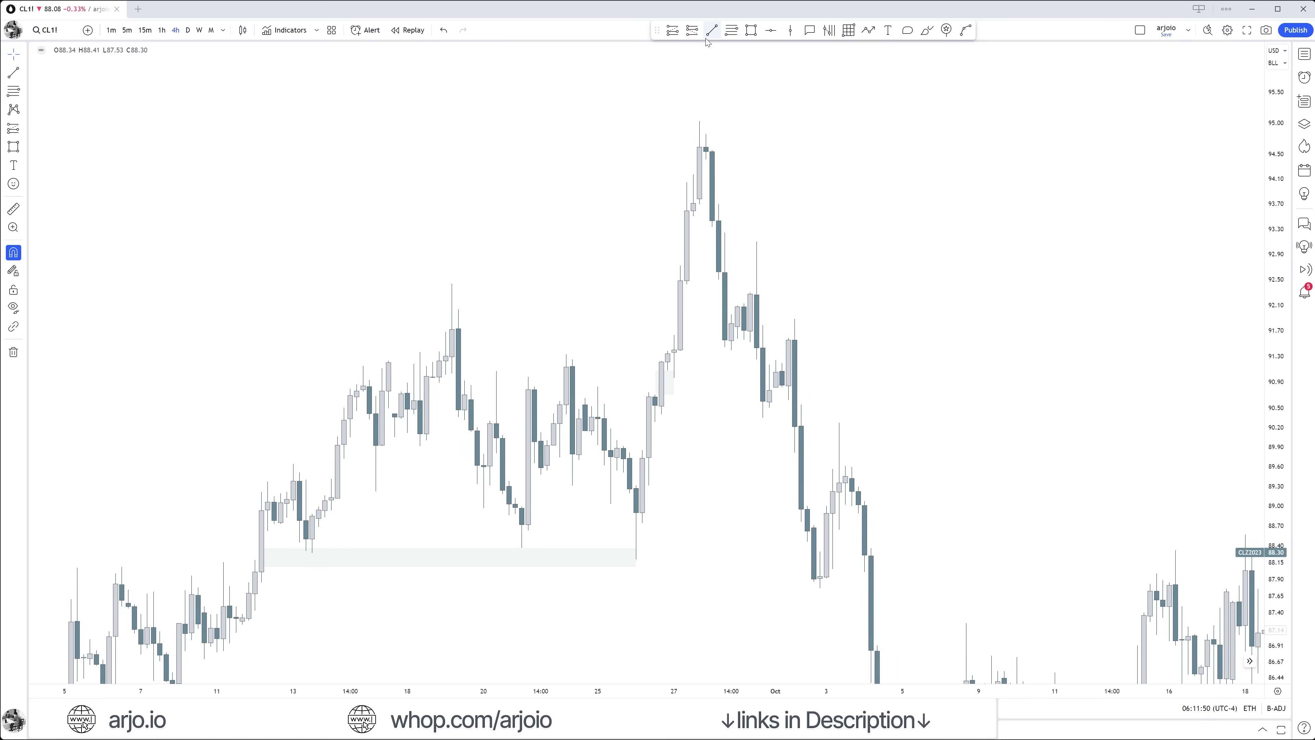
Step: Draw horizontal trend lines from the 19 September high at 92.43 to about 26 September, and from the 27 September high at 95.03 to about 29 September
left_click(711, 31)
left_click(452, 282)
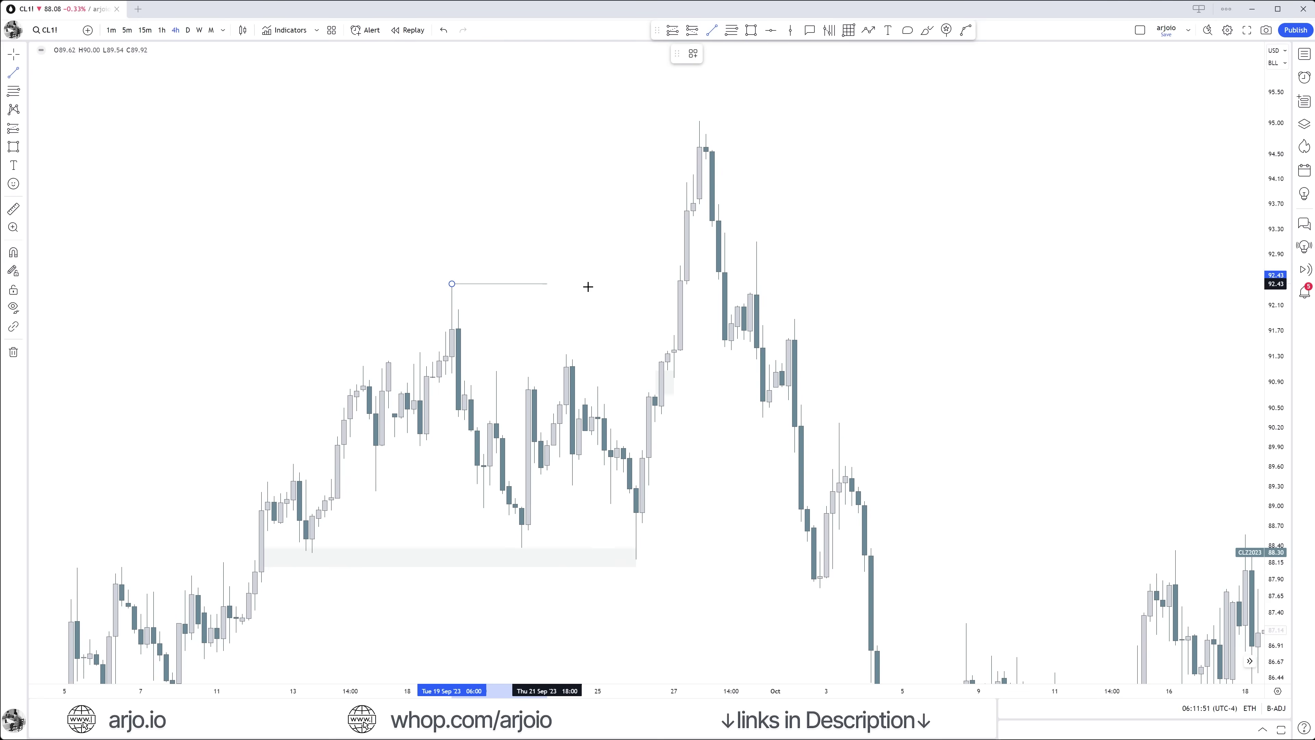
left_click(662, 283)
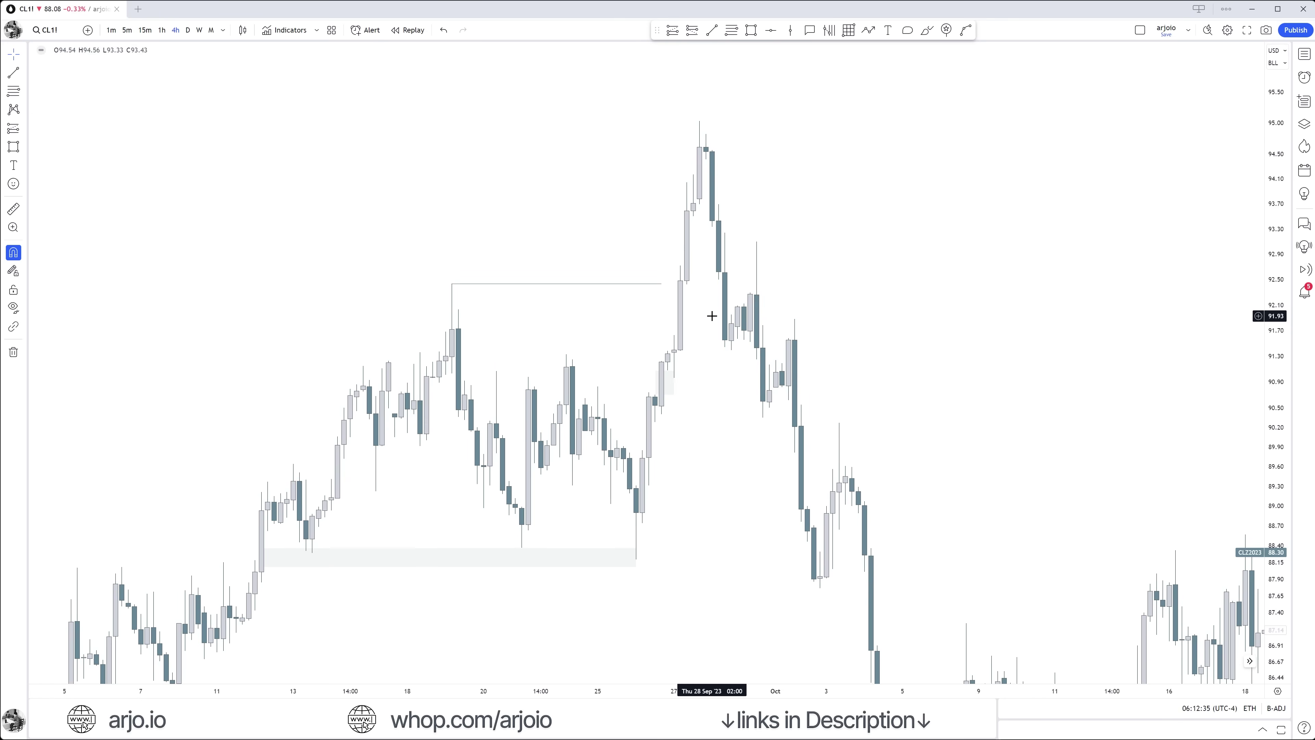
left_click_drag(712, 315, 694, 344)
left_click(711, 29)
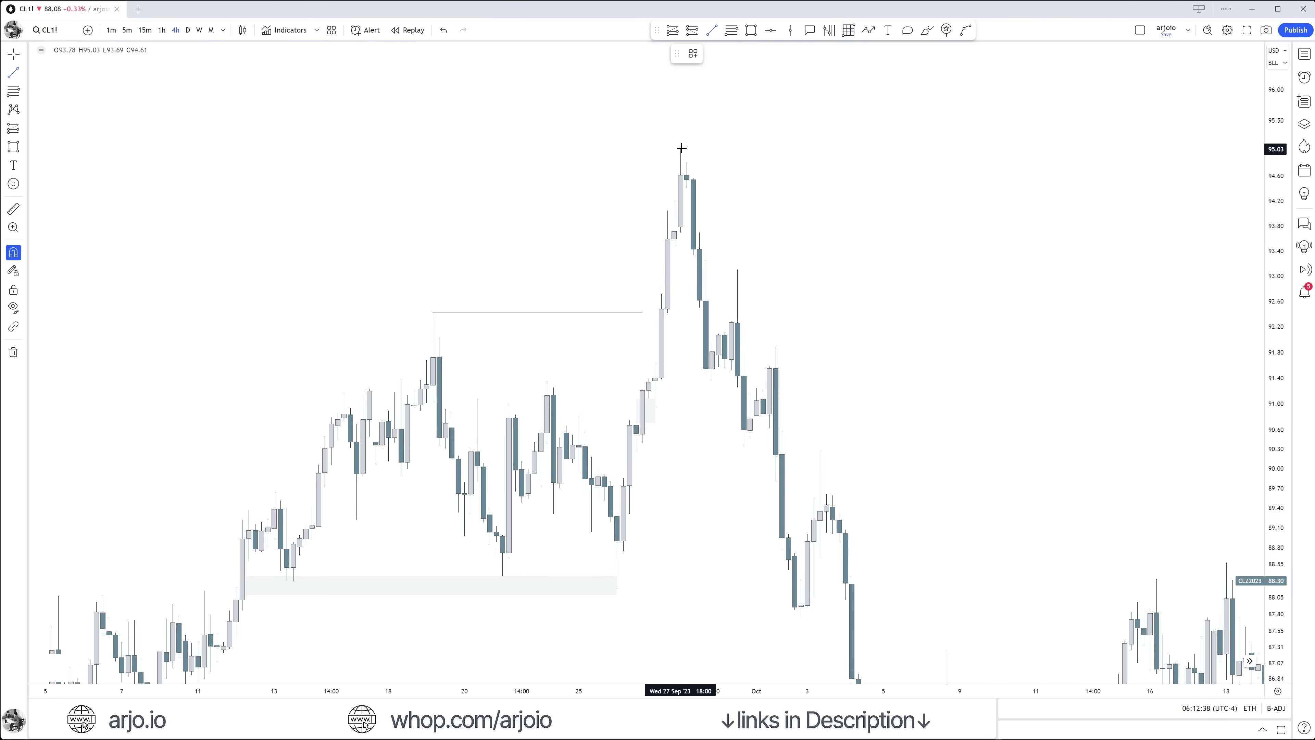
left_click_drag(680, 149, 744, 150)
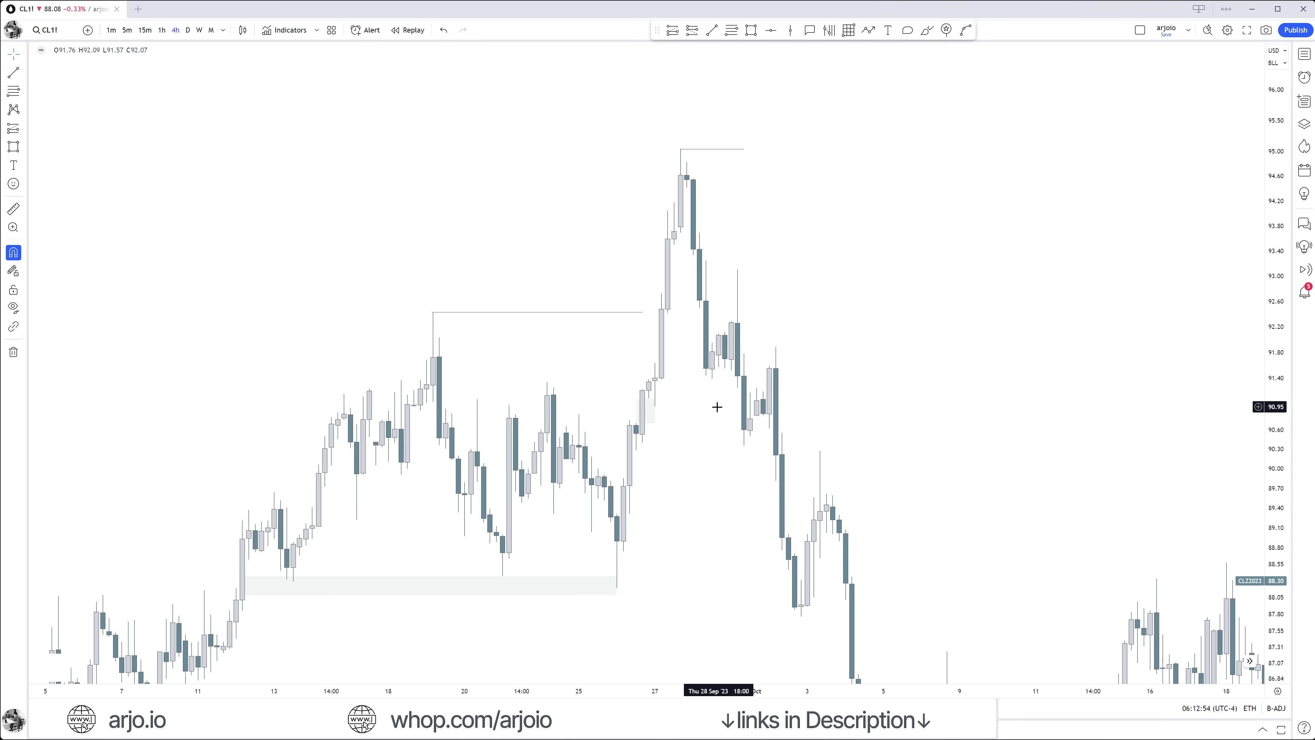
Step: Start a bar replay from about 29 September and inspect the 92.43 swing high line on the weekly candles
left_click(409, 30)
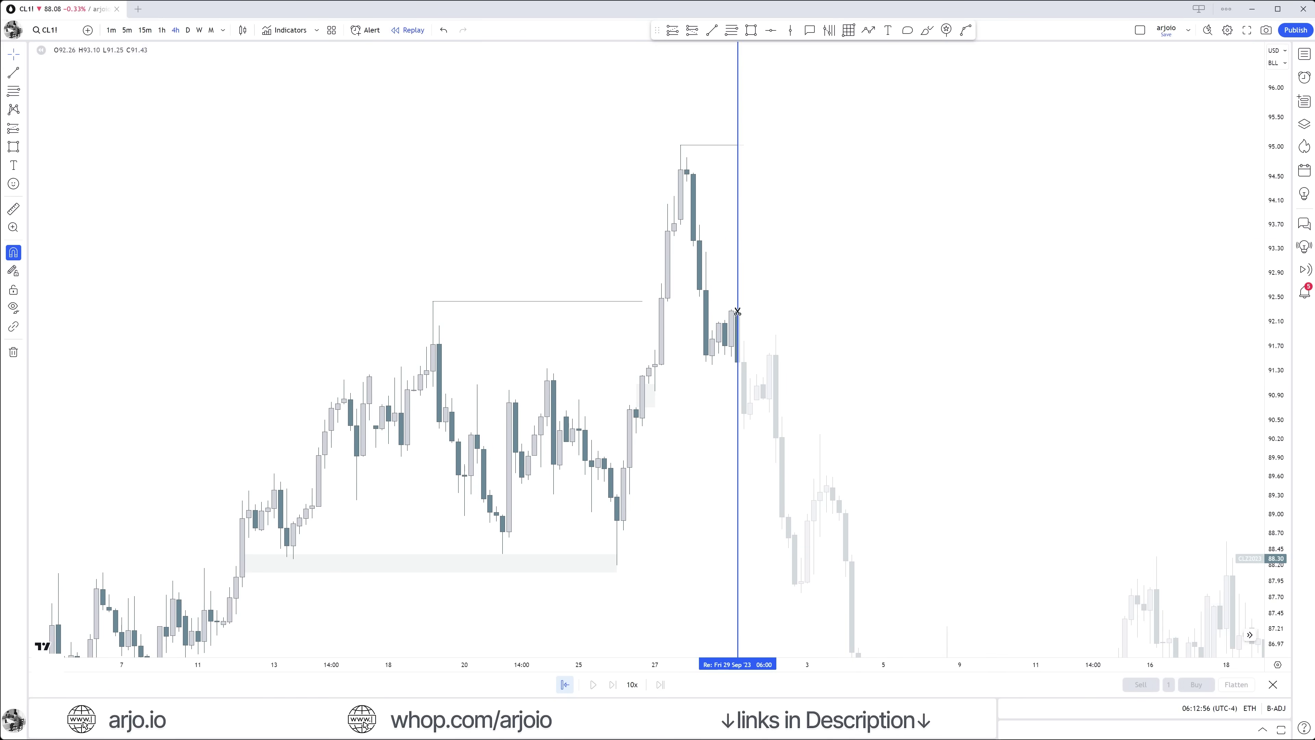
left_click(757, 324)
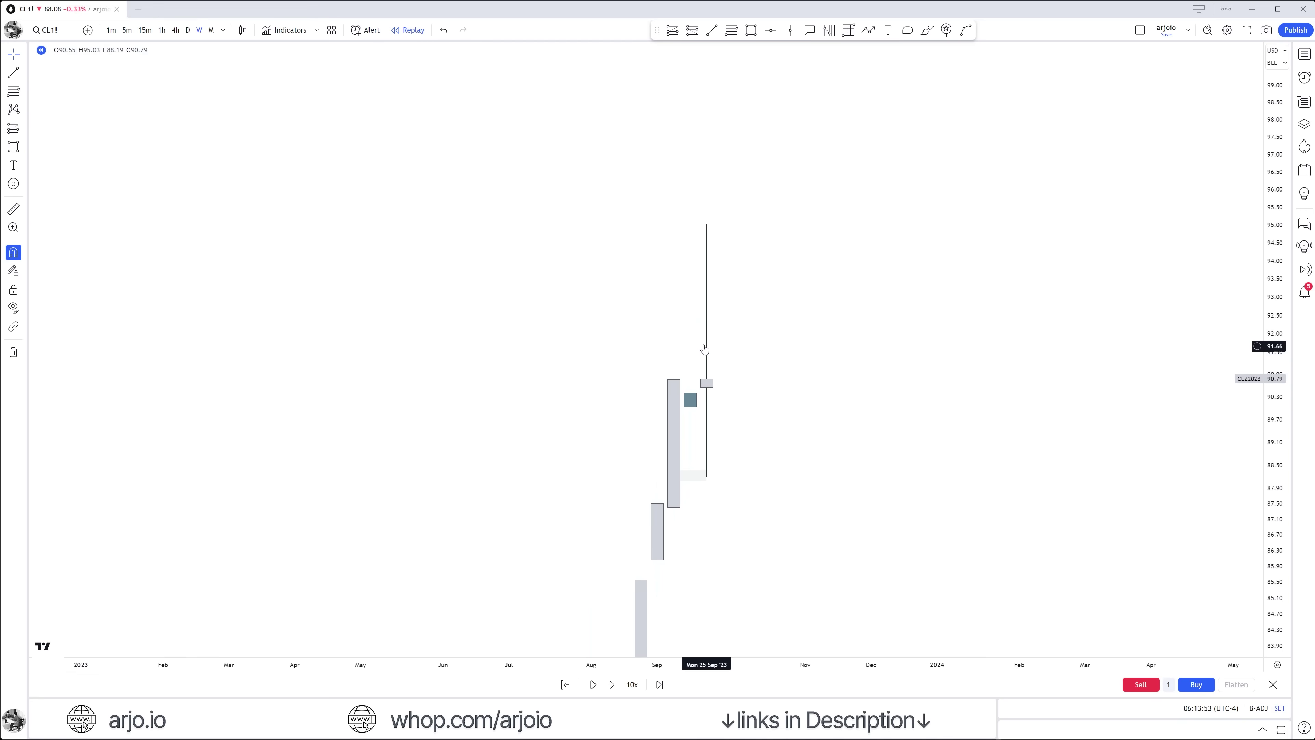
left_click(696, 318)
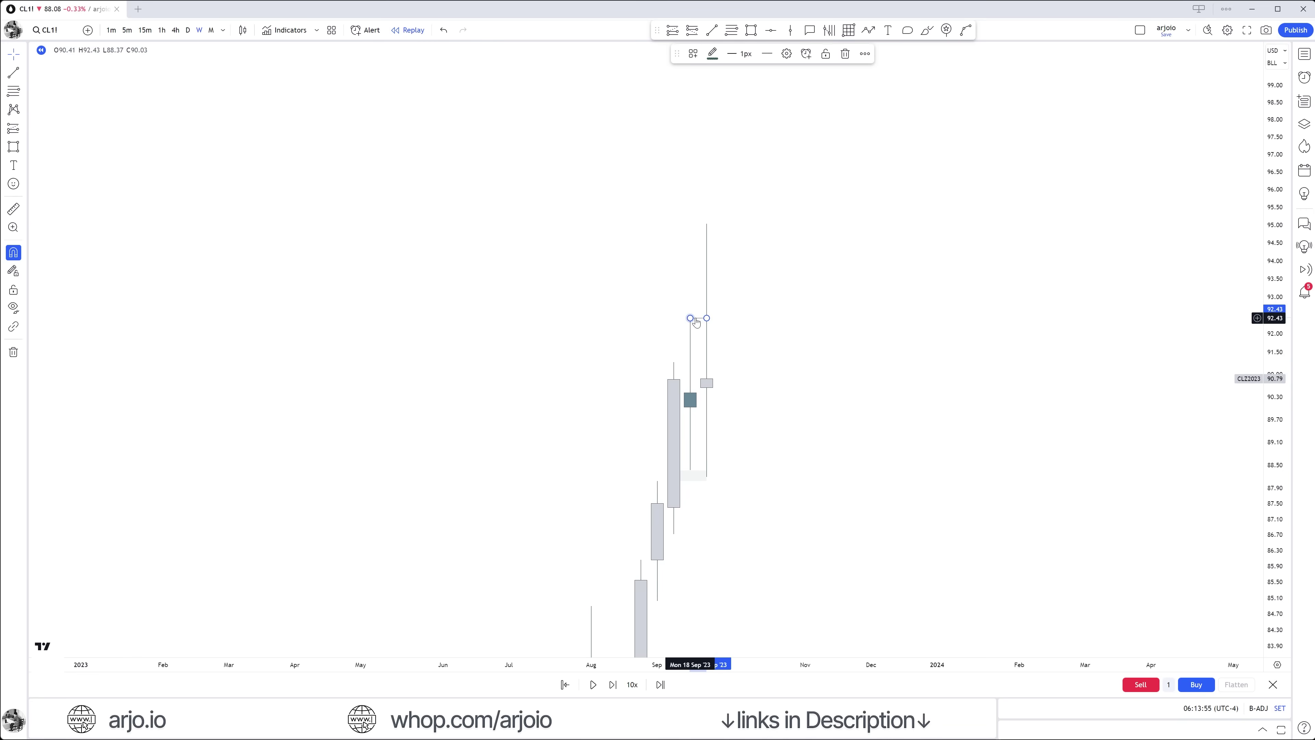
left_click(687, 309)
left_click(694, 318)
left_click(863, 105)
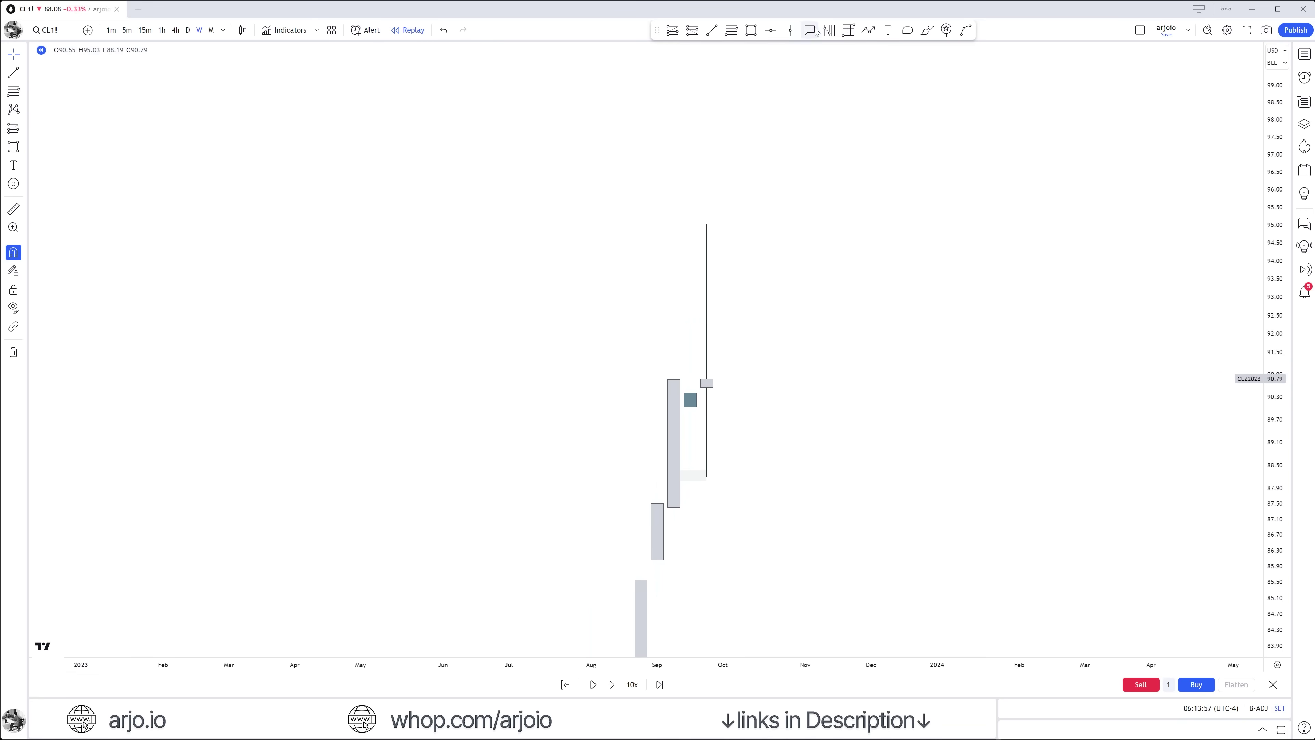
Step: Try boxes for hypothetical weekly candles and a gap from 92.43 up to about 94.57 between 18 September and 9 October, and undo them
left_click(751, 30)
left_click_drag(690, 318, 742, 240)
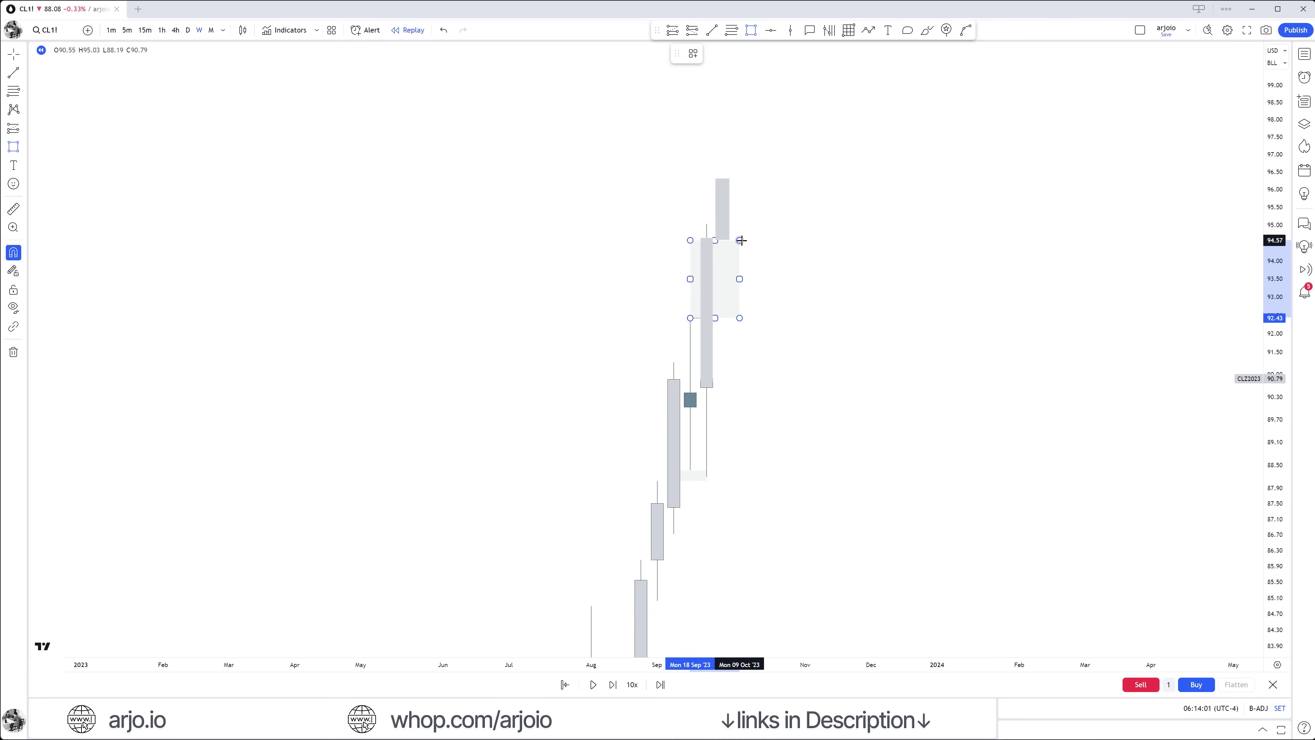
left_click_drag(742, 241, 741, 241)
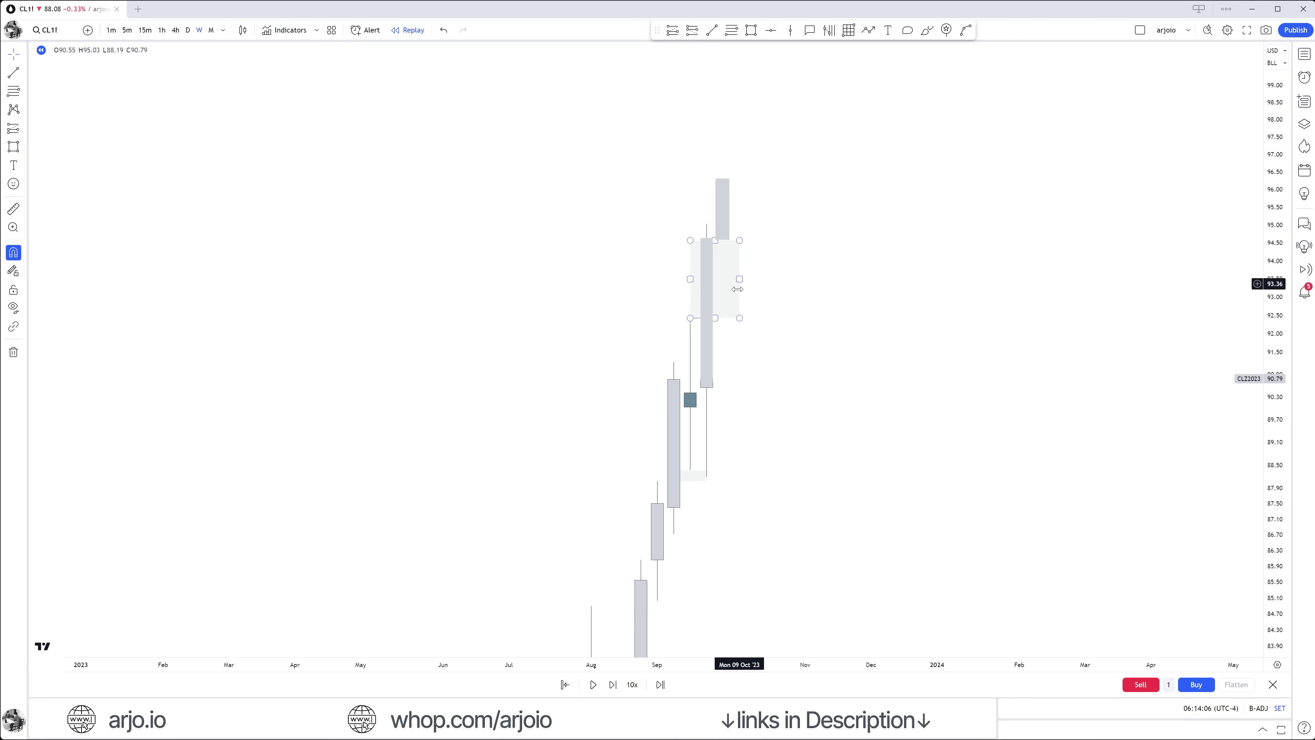
left_click(702, 472)
key("ctrl+z")
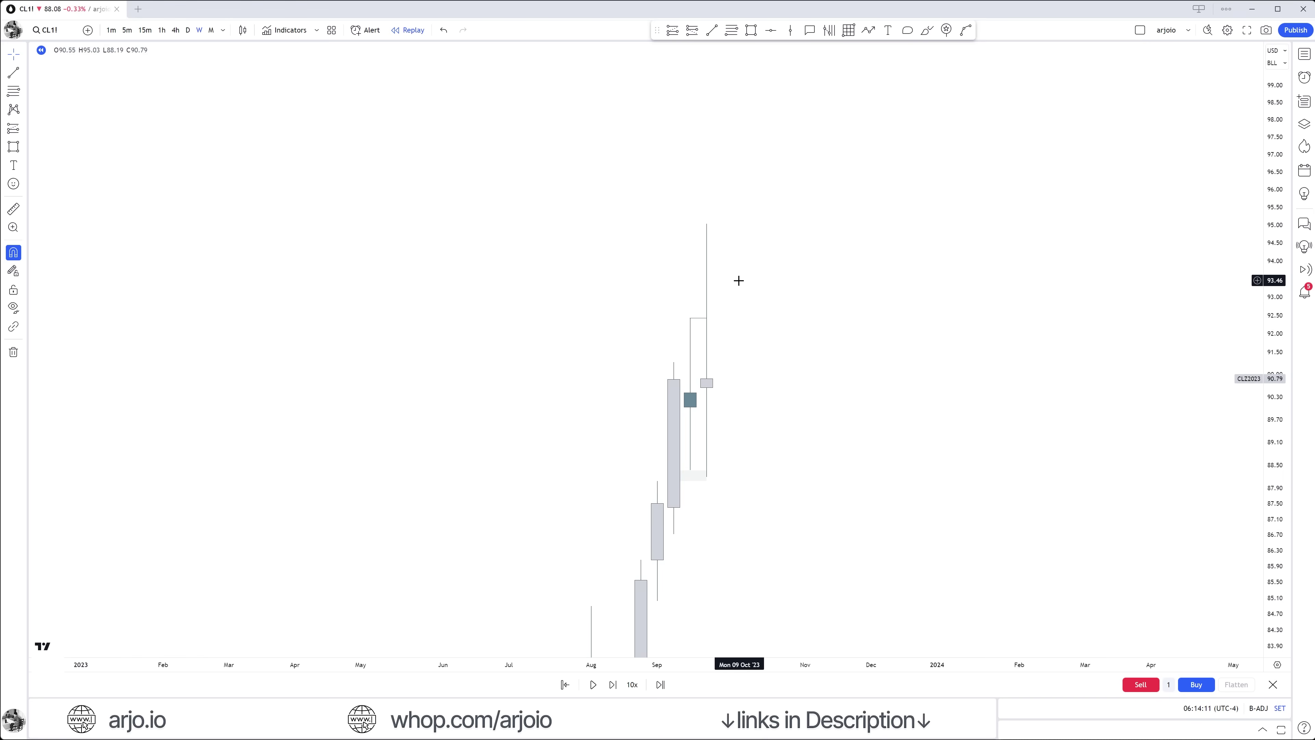
Step: Draw a horizontal trend line from the 26 September low to about 29 September on the 4-hour chart, and return to the weekly chart
left_click(175, 29)
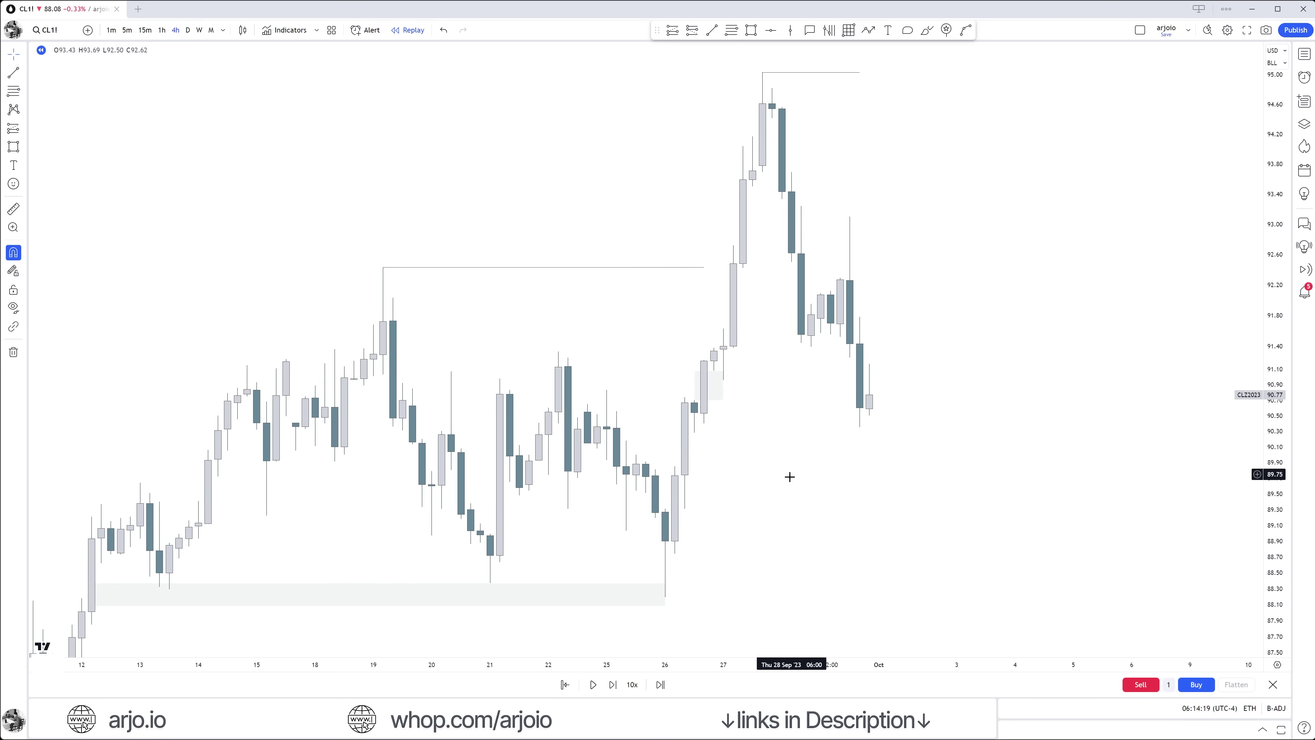
left_click(713, 29)
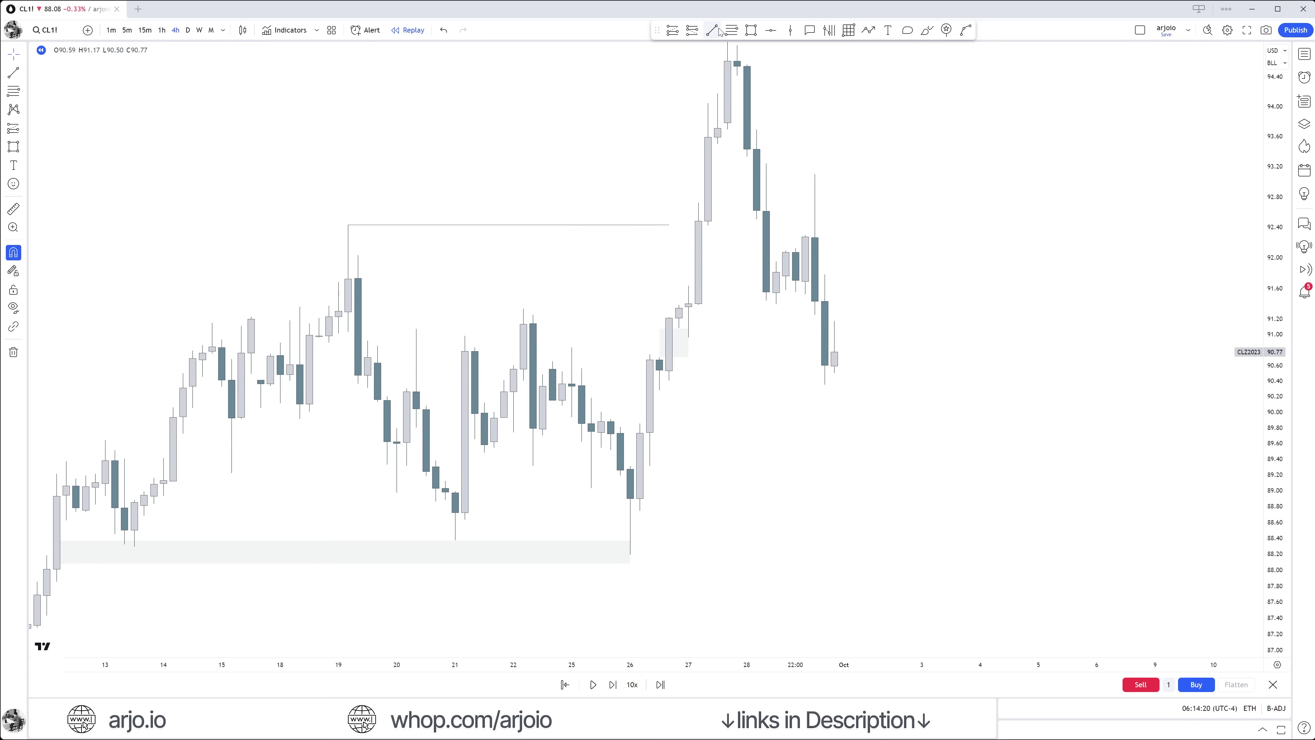
left_click(631, 554)
left_click(824, 554)
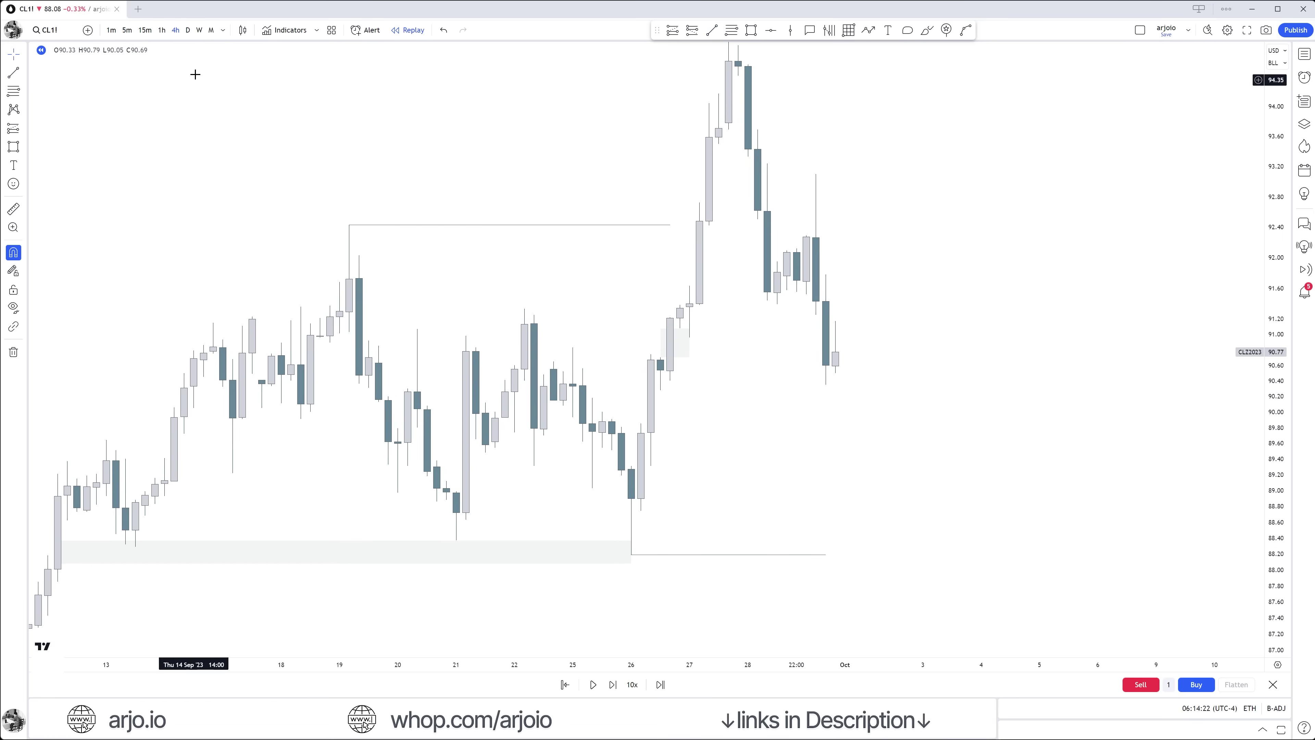
left_click(198, 30)
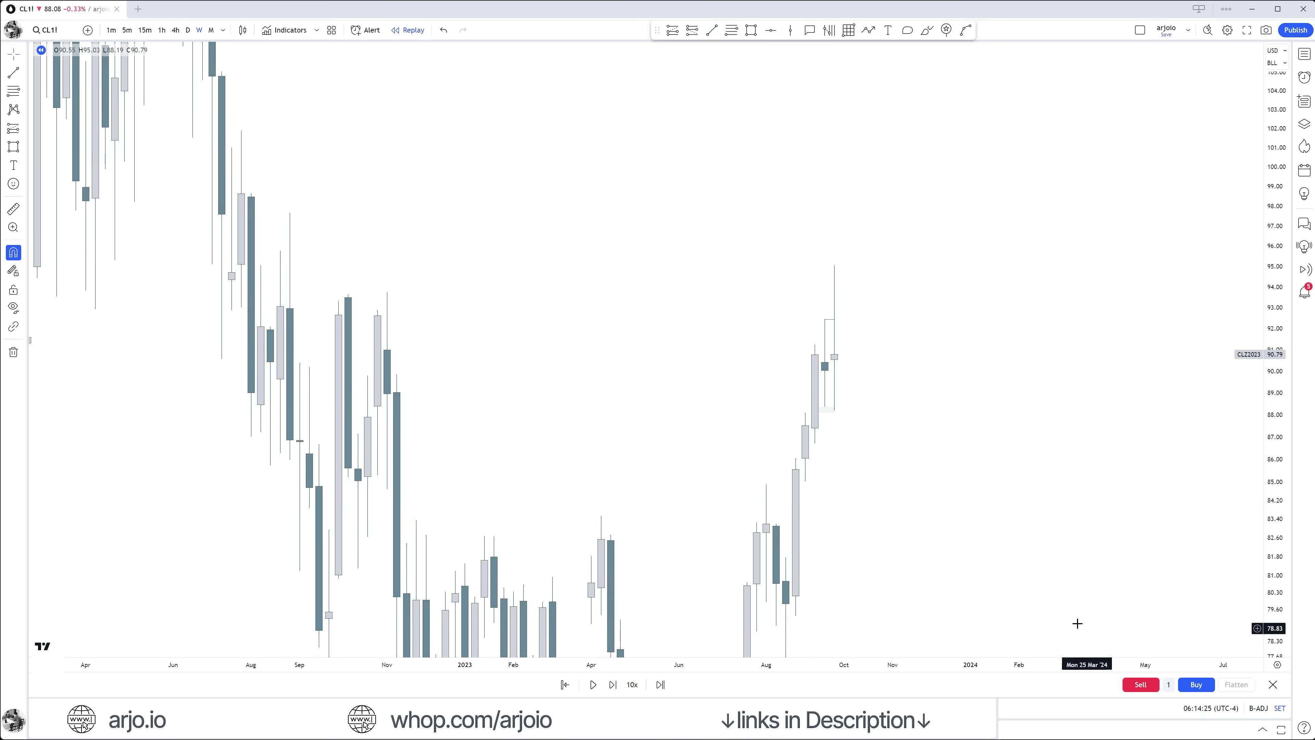
Step: Draw a horizontal trend line at about 83.2 from the 14 August candle to about 2 October on the weekly chart
left_click(712, 29)
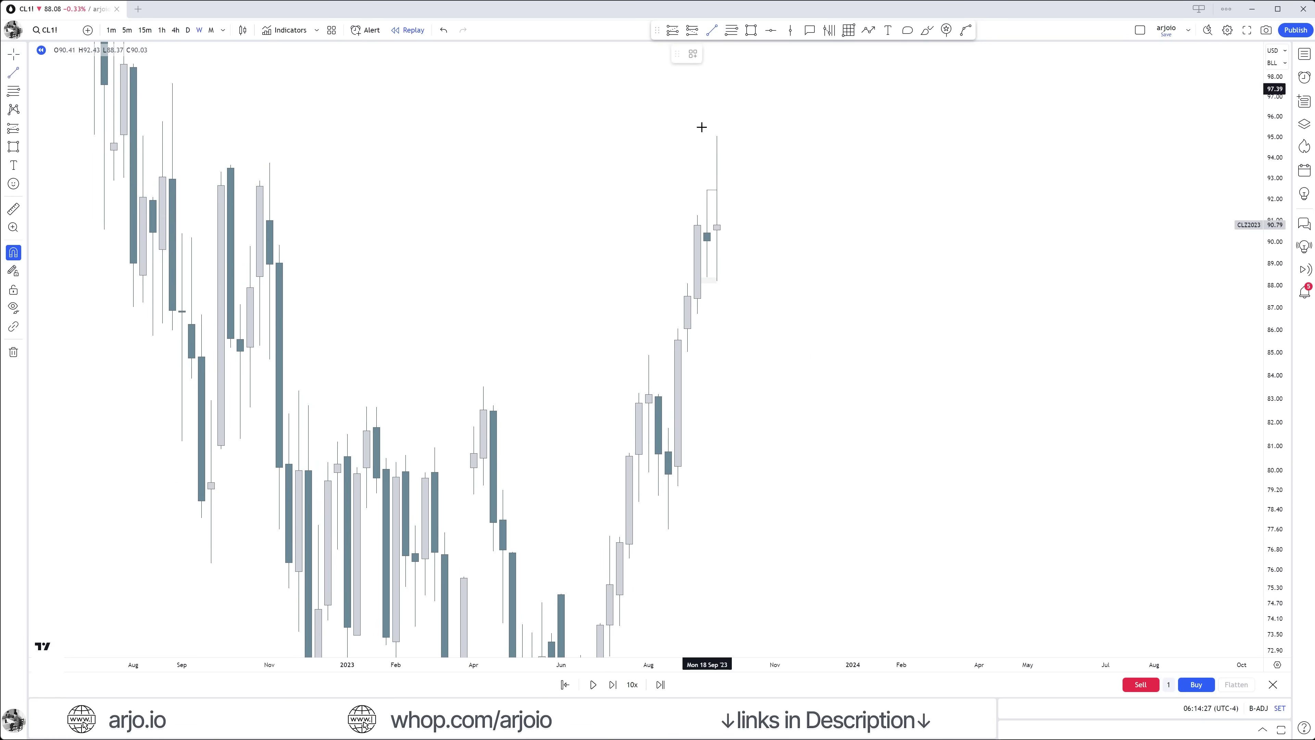
left_click(658, 394)
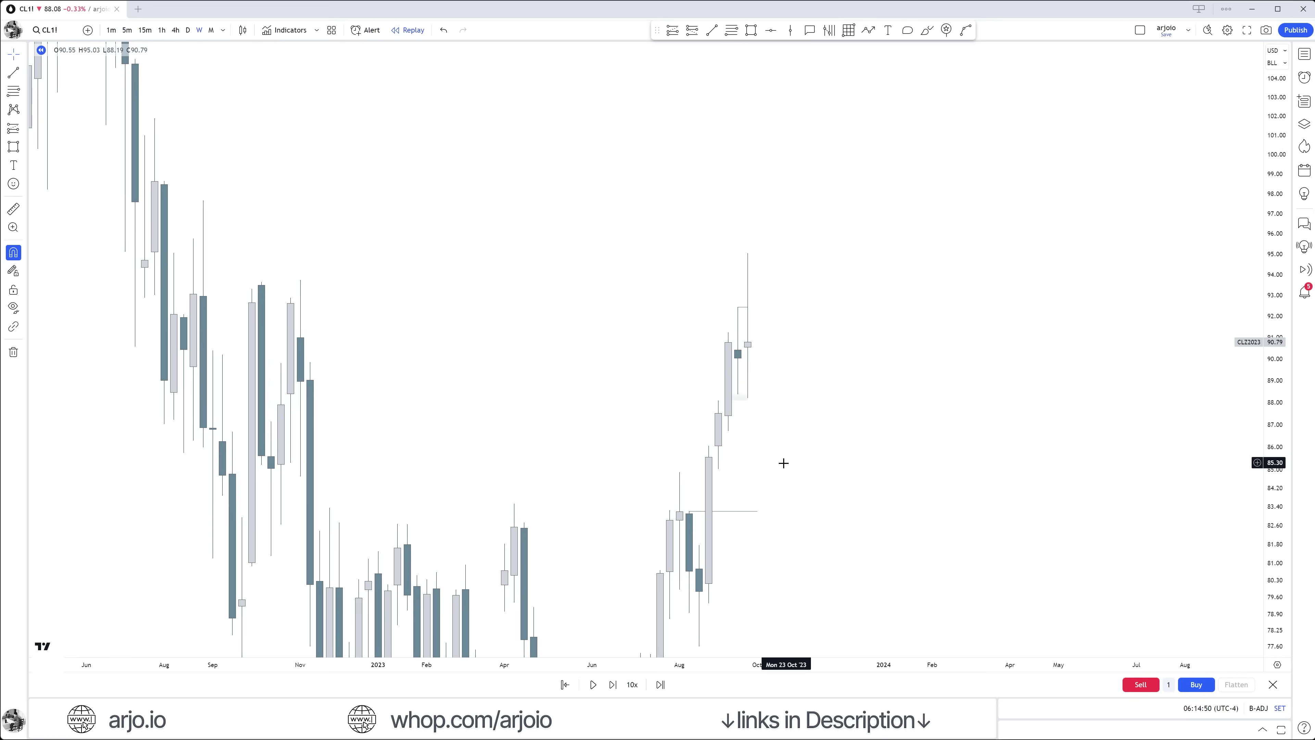
left_click_drag(869, 458, 907, 505)
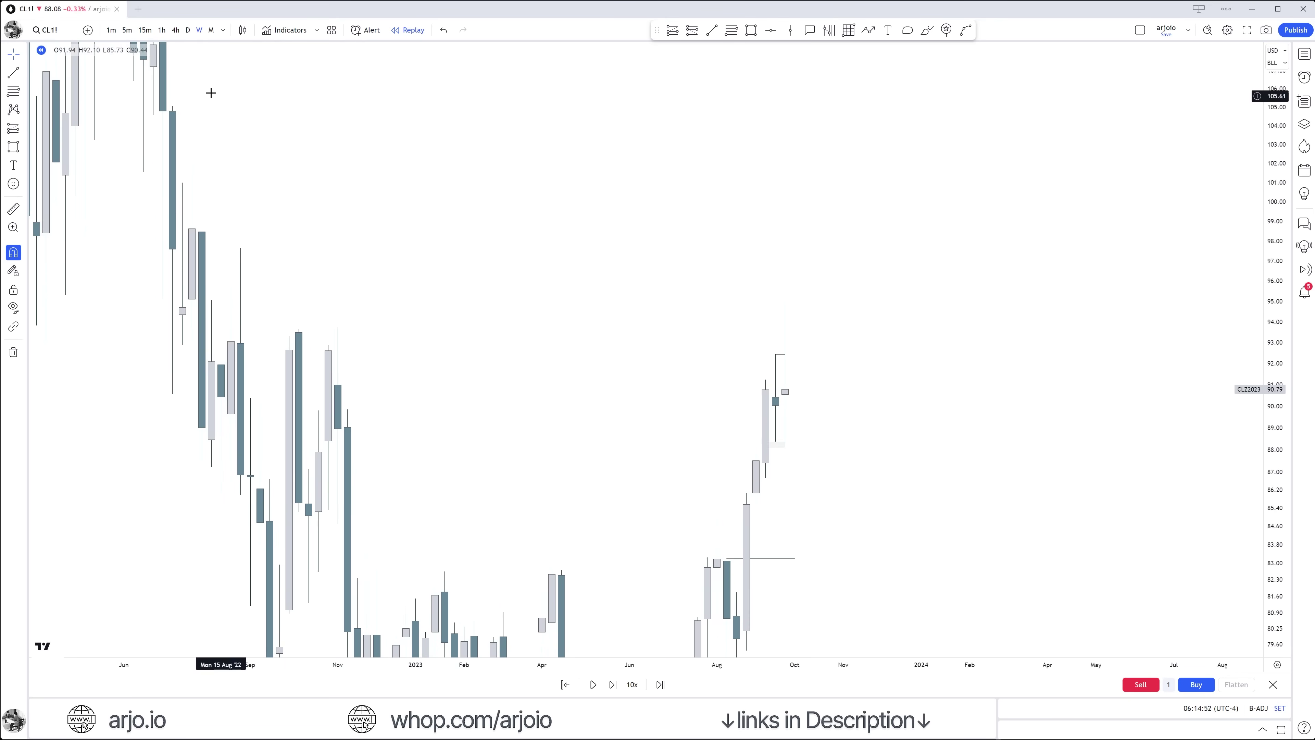
Step: Examine the late September rally and its small gap near 91.00 below the 95.03 high on the 4-hour chart
left_click(176, 31)
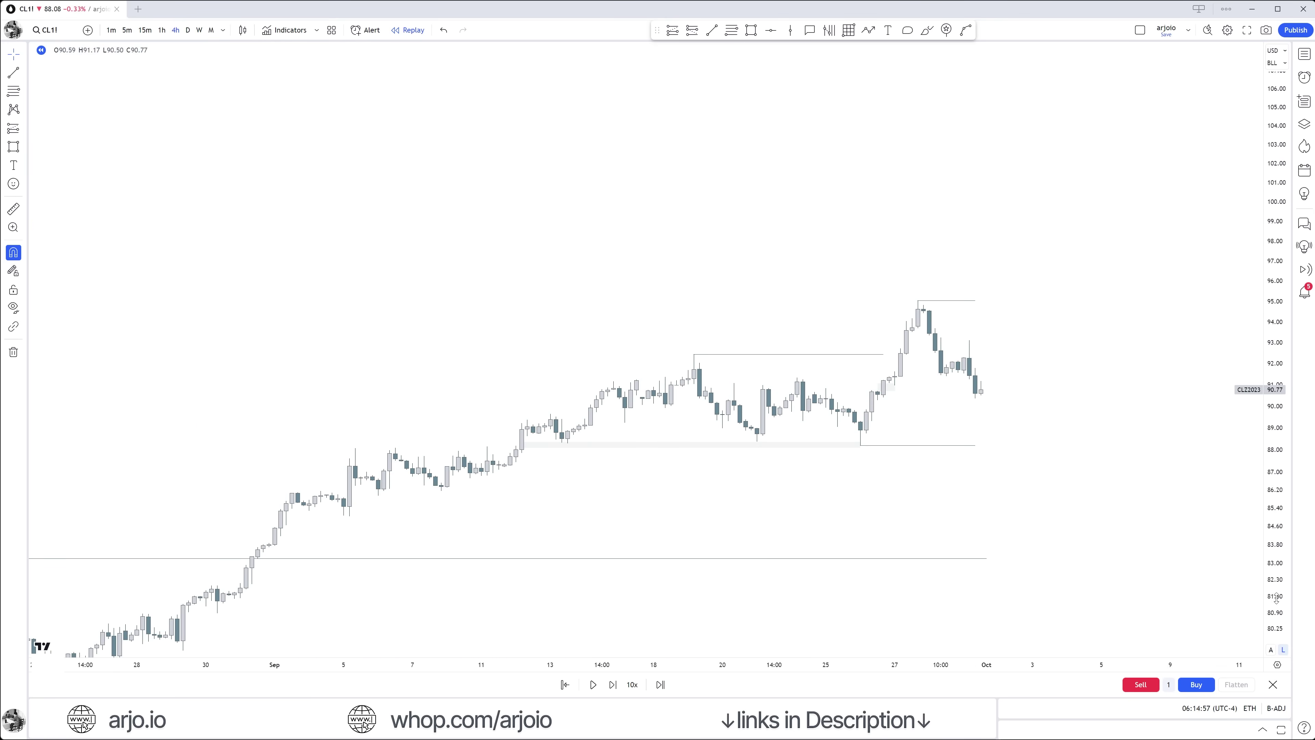
scroll(1035, 463, "up", 3)
scroll(1035, 463, "up", 3)
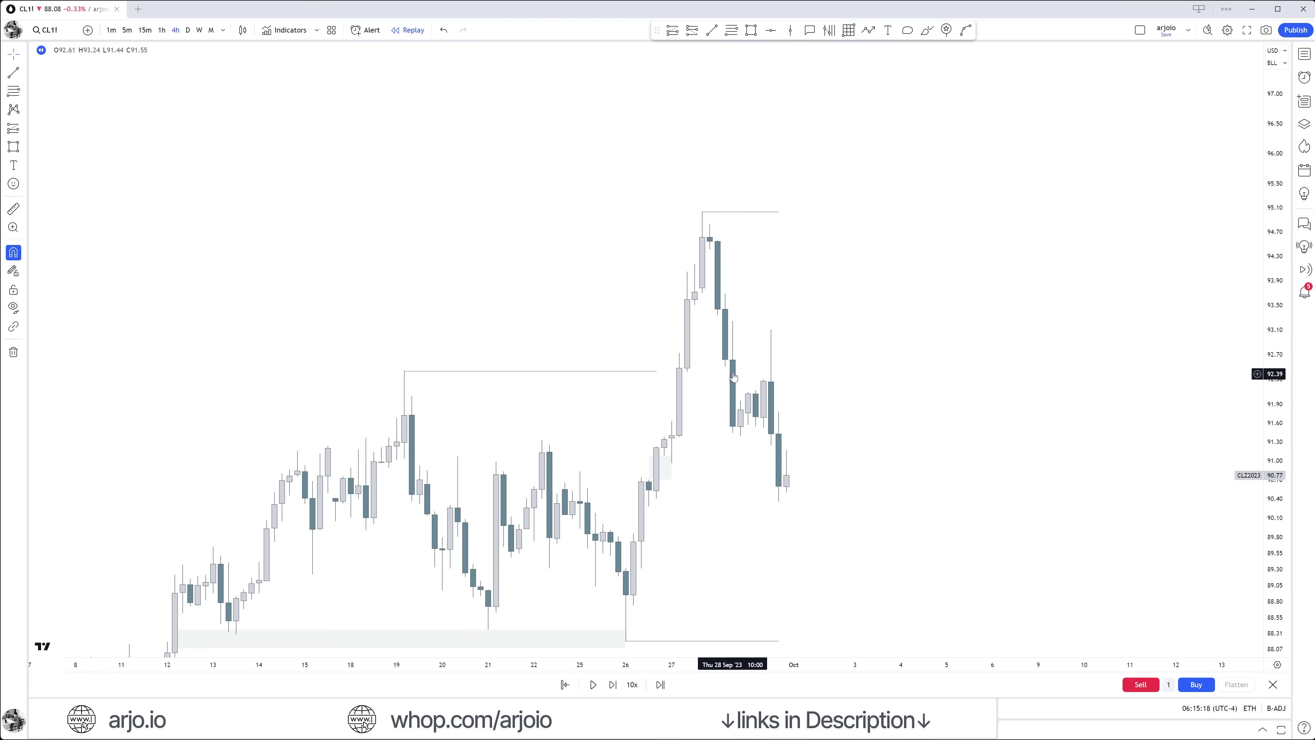
scroll(720, 362, "up", 2)
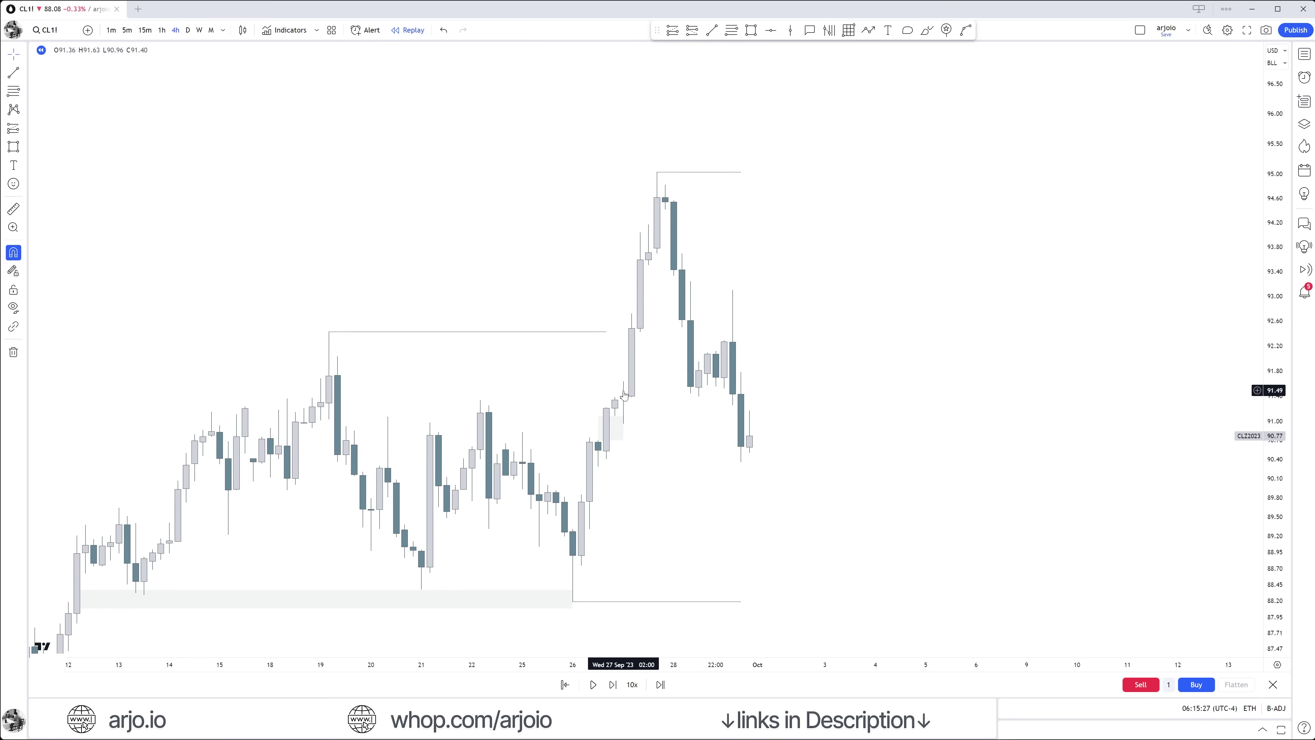
left_click_drag(663, 374, 667, 357)
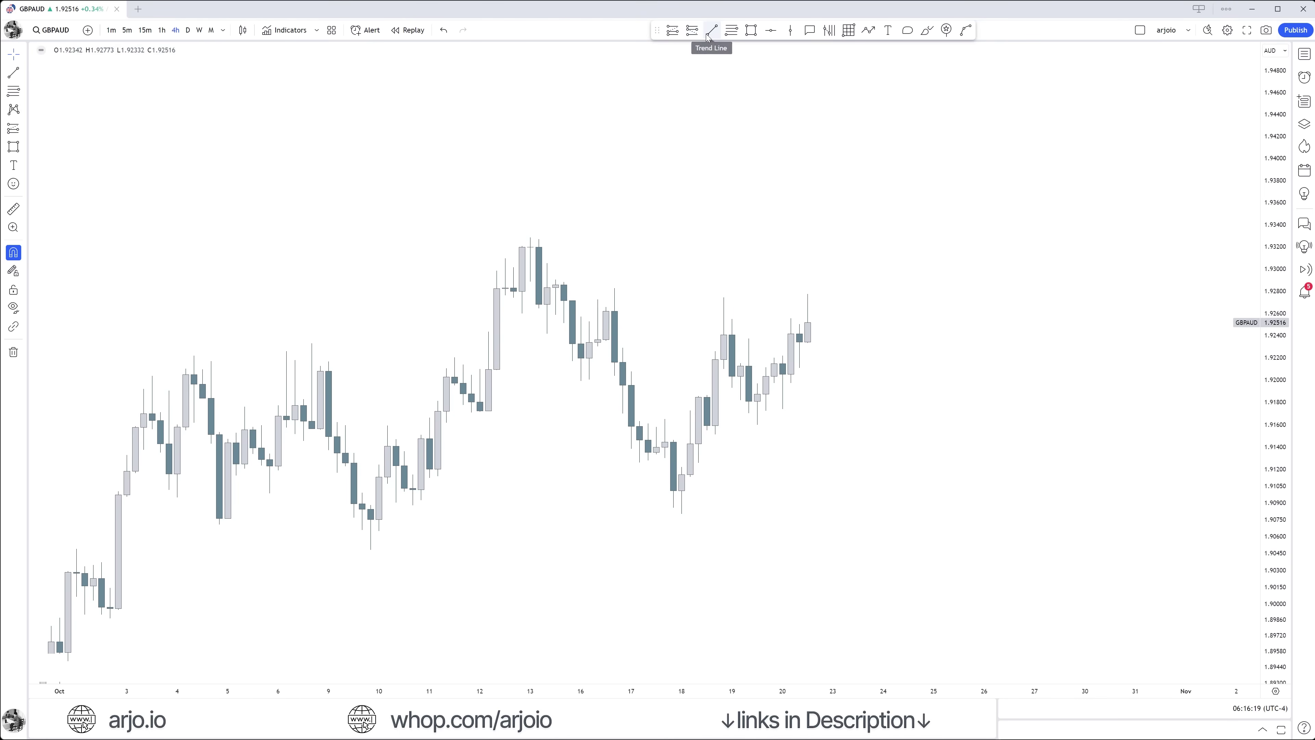
Step: Draw a horizontal trend line on the GBPAUD 4-hour chart from the 18 October high at 1.92743 to about 20 October
left_click(709, 38)
left_click(724, 298)
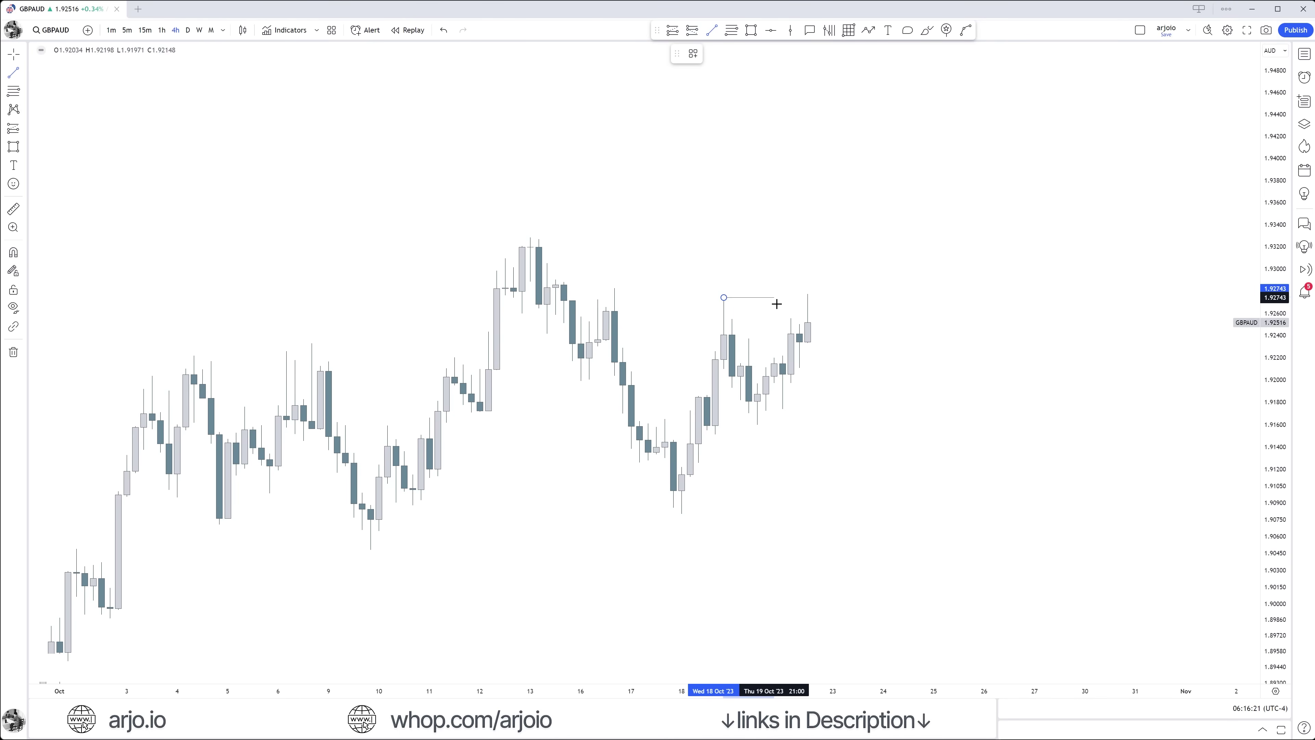
left_click(790, 310)
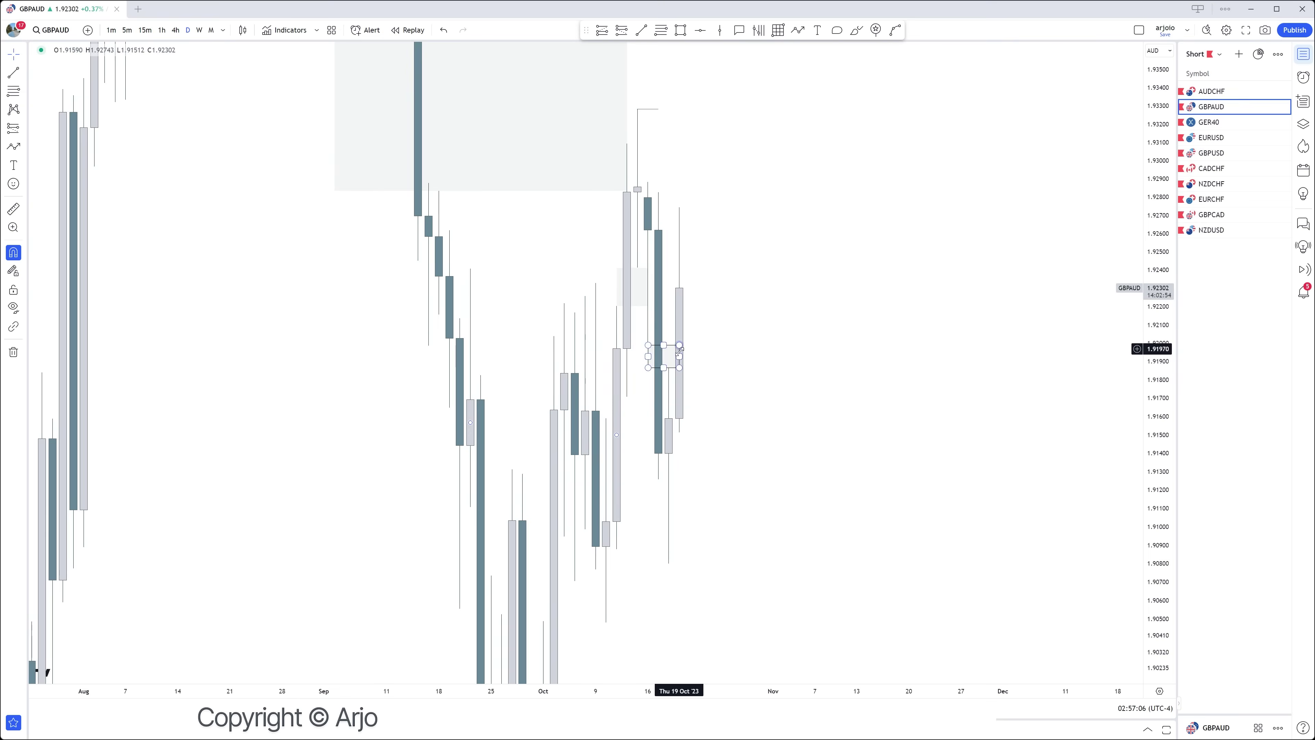
Step: Review the price action around the GBPAUD gap box on the 4-hour, 5-minute and 1-hour charts
left_click(685, 378)
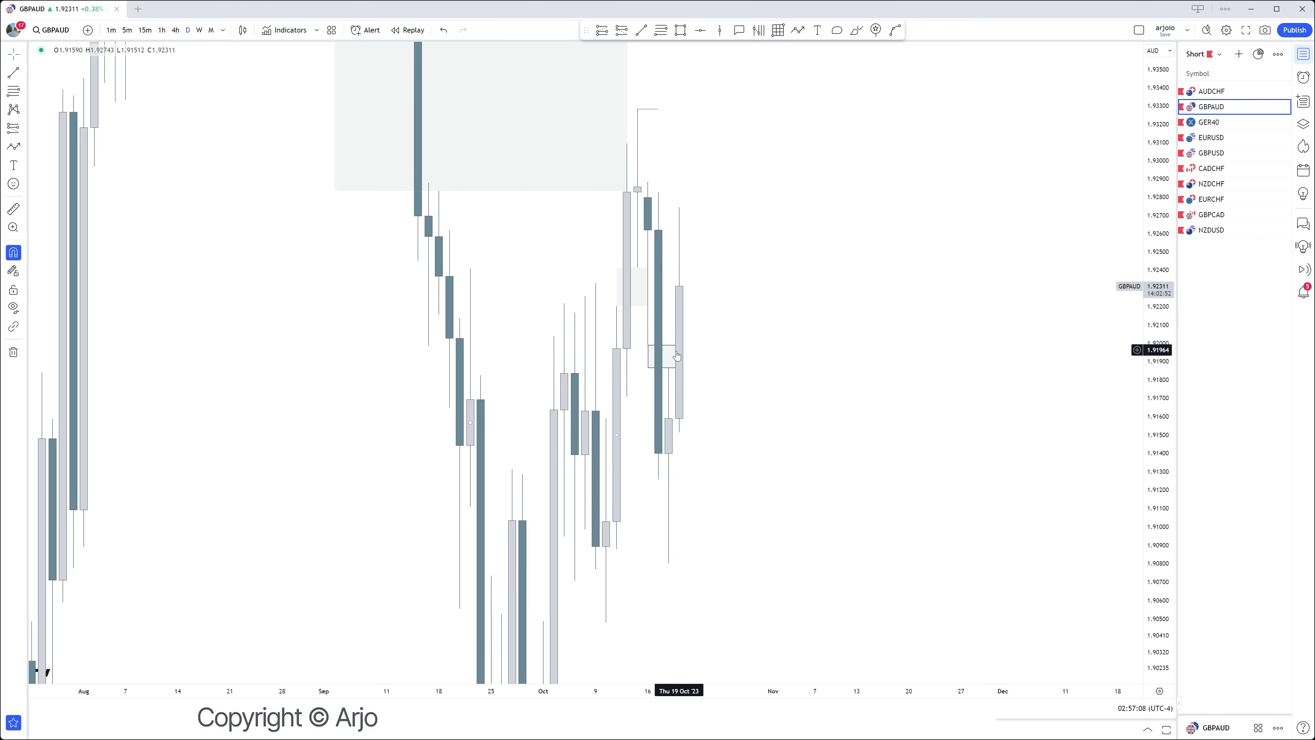
left_click(176, 29)
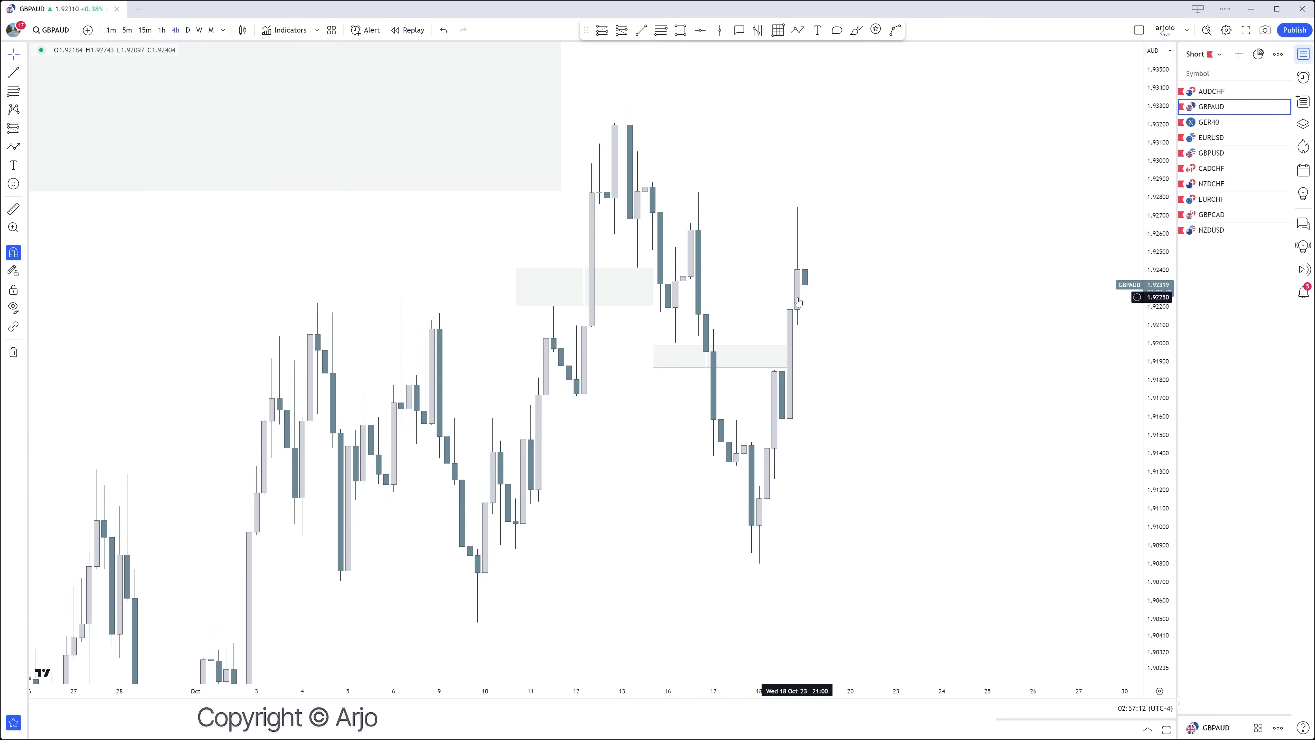
left_click_drag(835, 304, 832, 330)
left_click(126, 29)
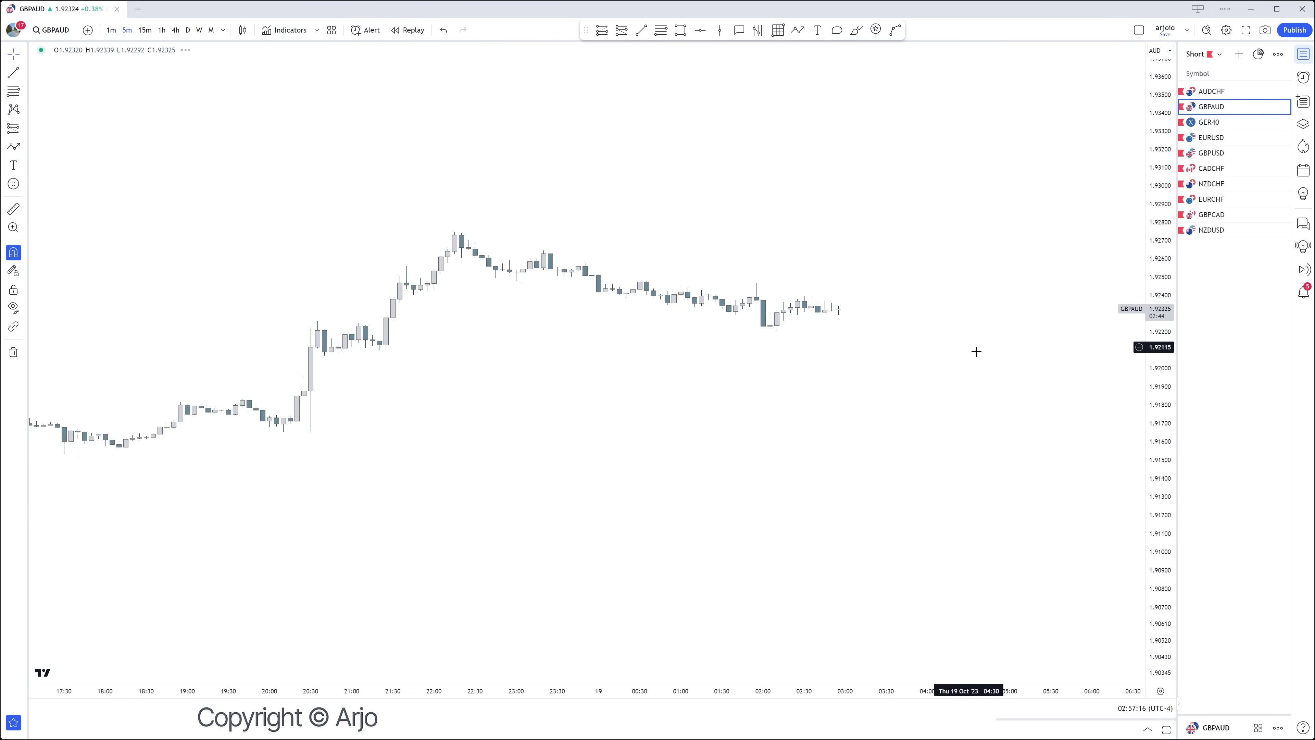
scroll(976, 352, "down", 3)
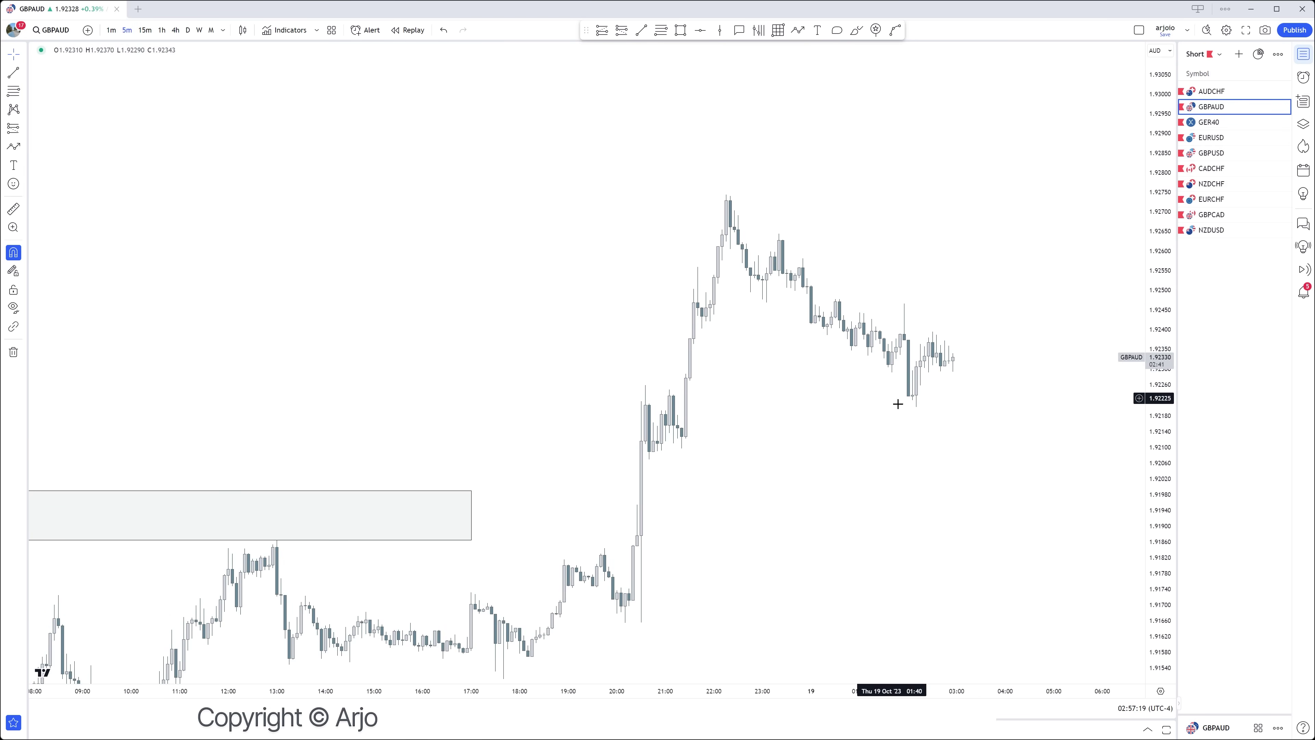
left_click(161, 30)
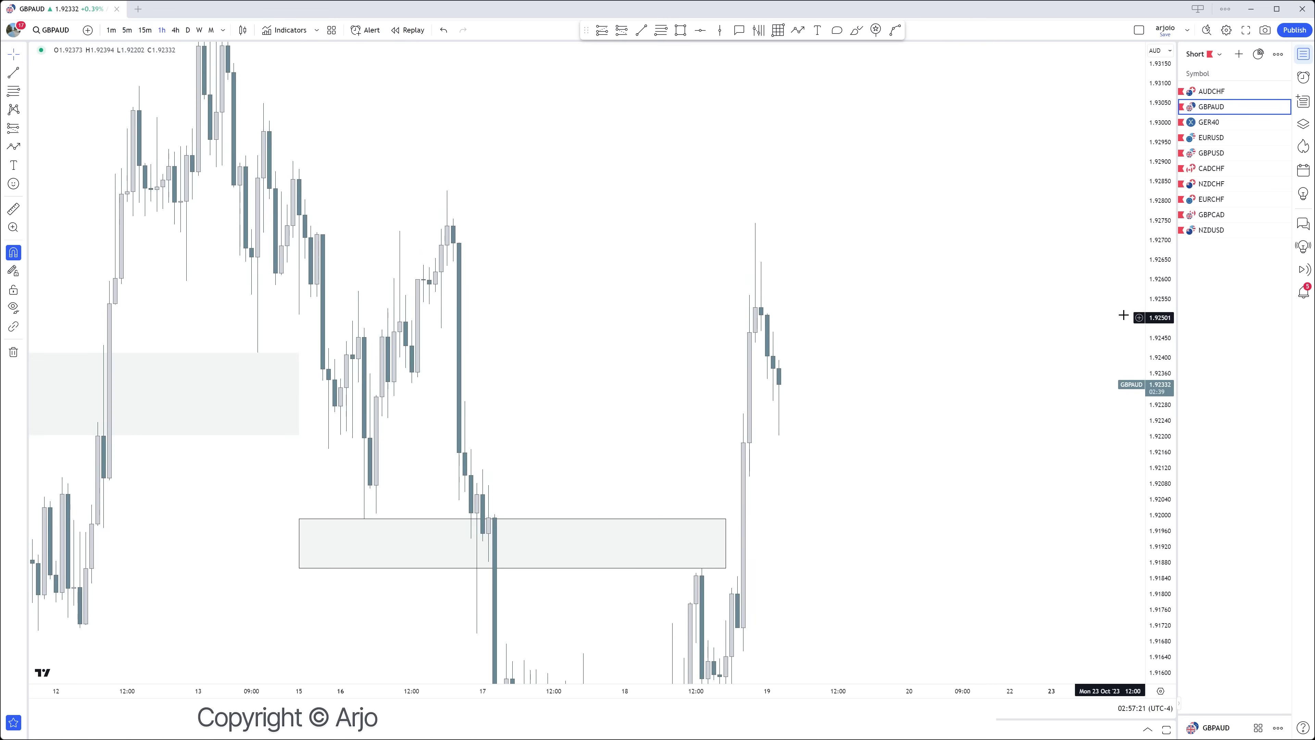
key("alt+t")
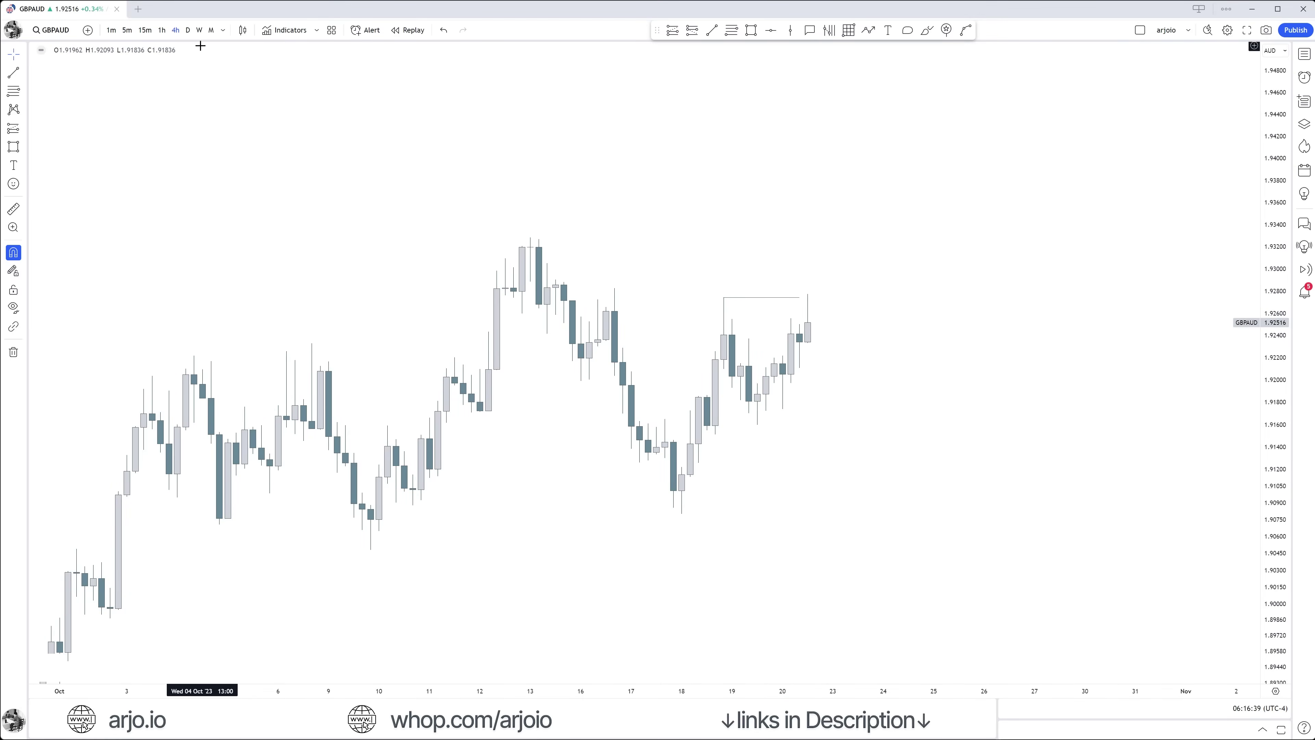
Step: Draw a gap box on the weekly chart from 1.94658 down to 1.92832, spanning 4 September to 9 October
left_click(200, 32)
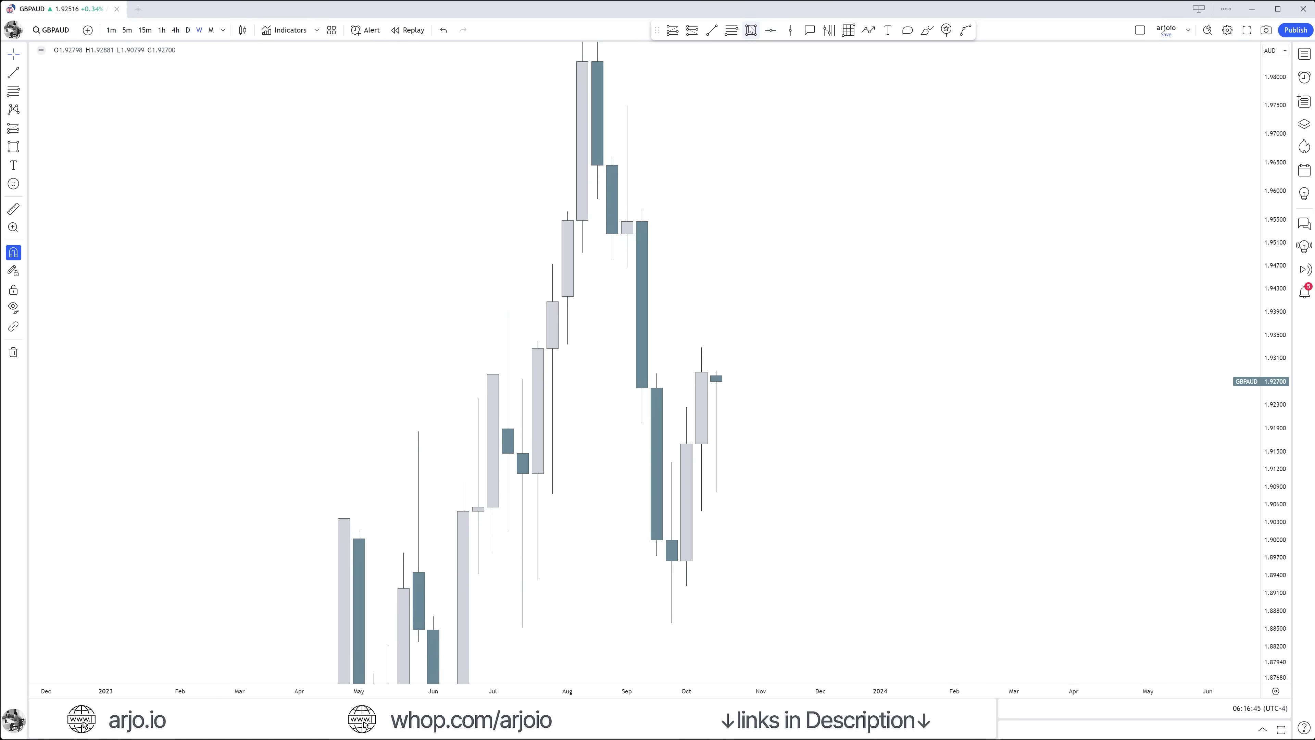
left_click(751, 31)
left_click(626, 269)
left_click(657, 387)
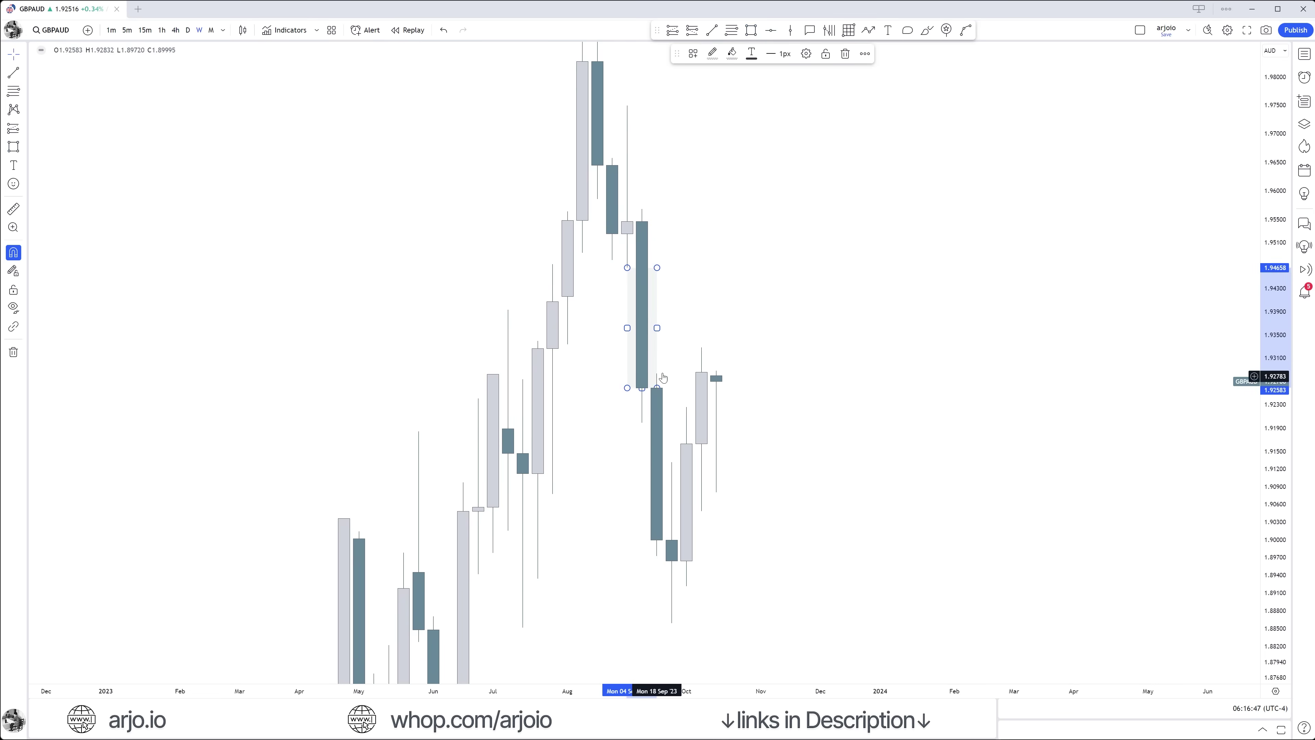
mouse_move(657, 387)
left_mouse_down()
mouse_move(702, 388)
mouse_move(659, 374)
left_mouse_up()
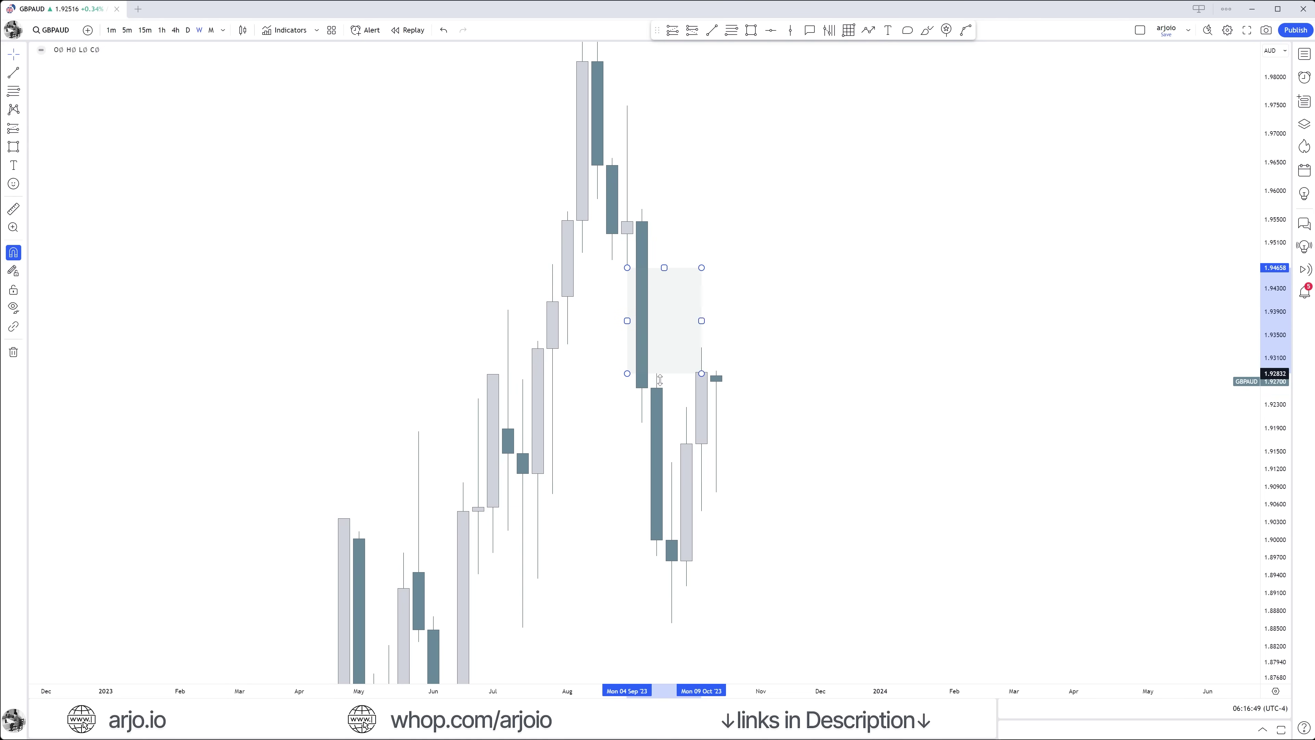
left_click(781, 411)
Step: On the daily chart, box the gap from about 1.9200 to 1.91865 between 16 and 18 October, and extend the weekly gap box to about 12 October
left_click(188, 30)
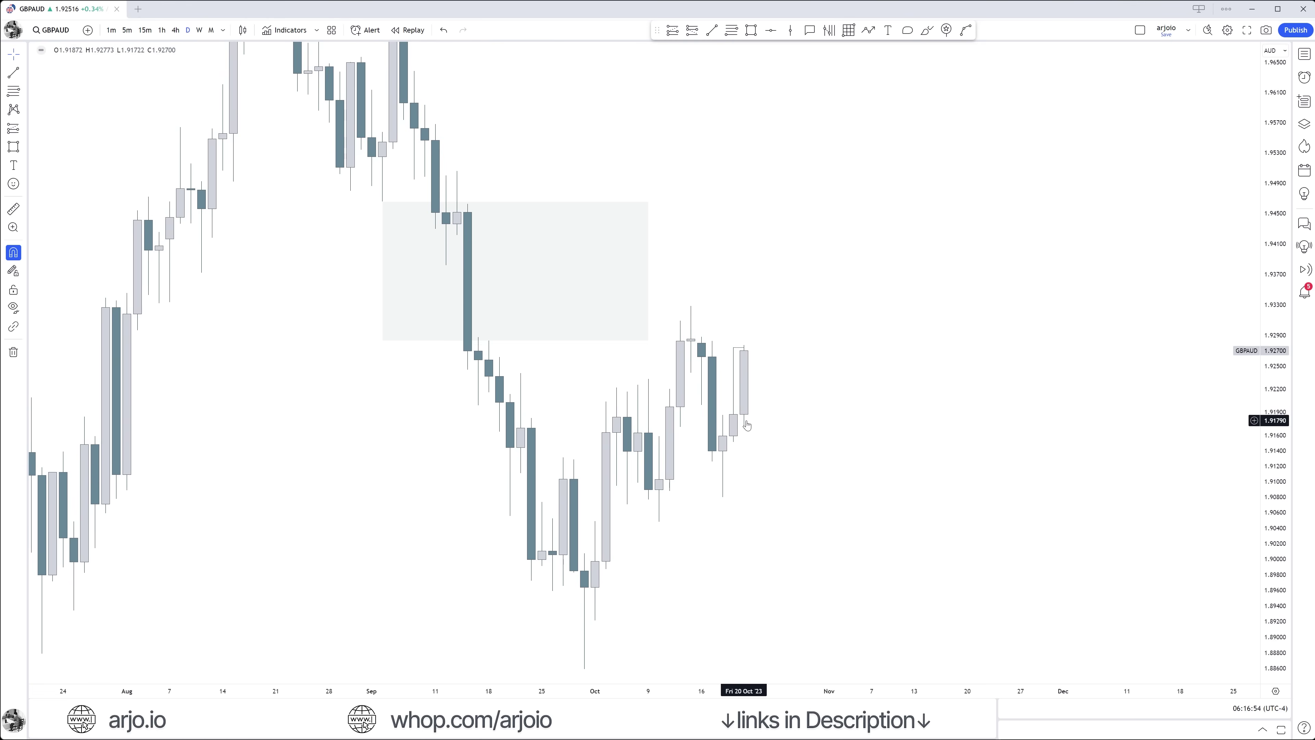
left_click(751, 30)
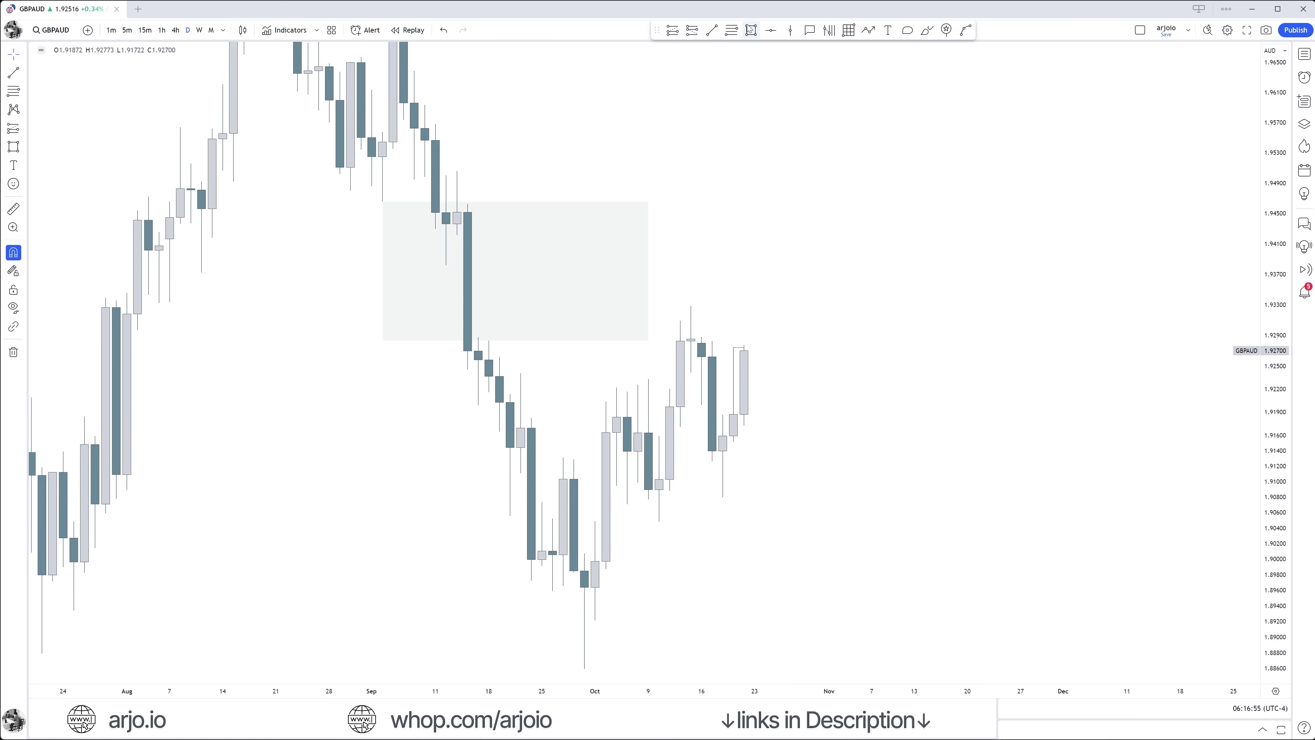
left_click(702, 405)
left_click(723, 415)
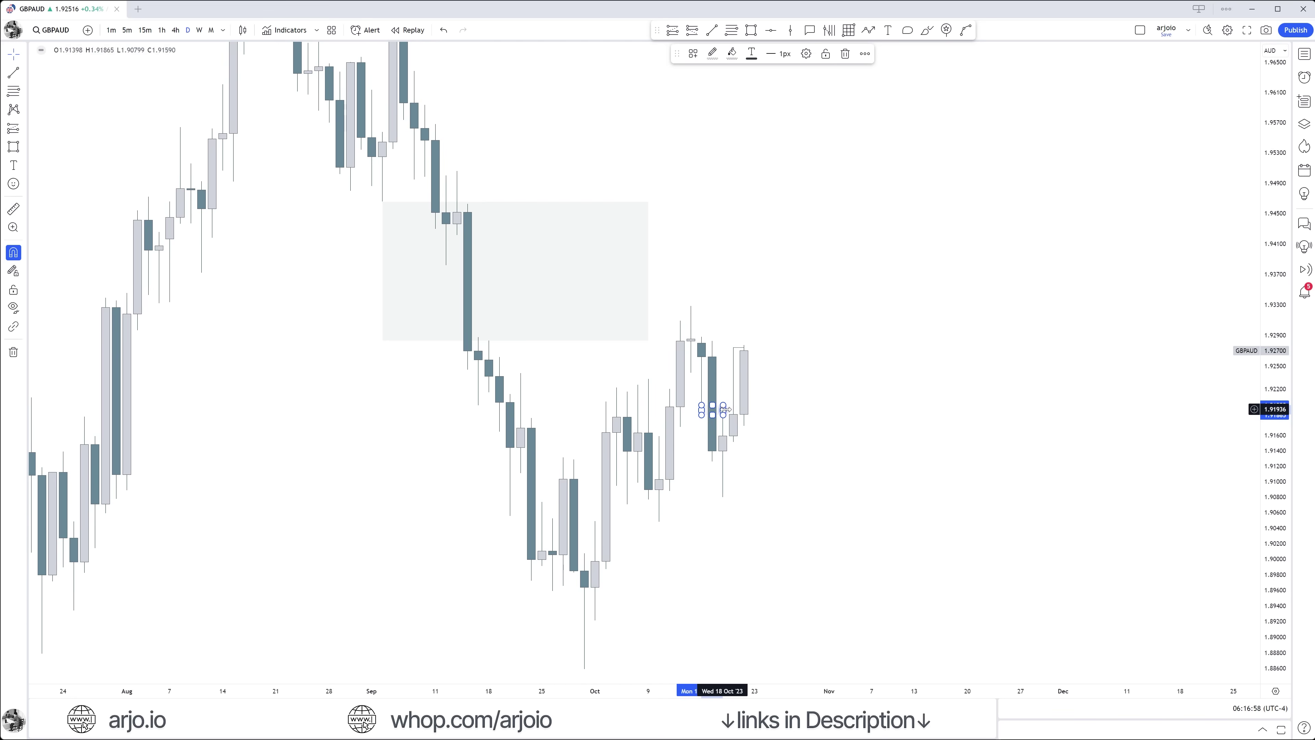
left_click(772, 423)
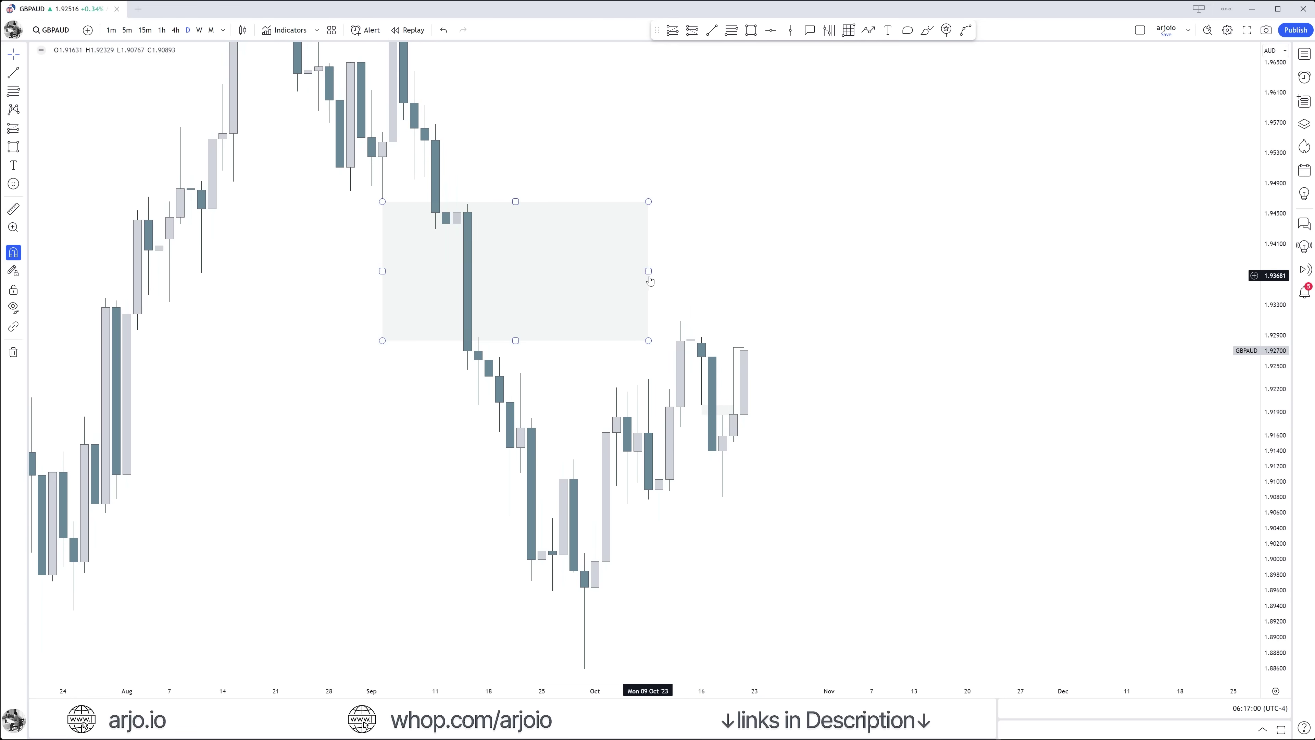
left_click_drag(649, 271, 680, 271)
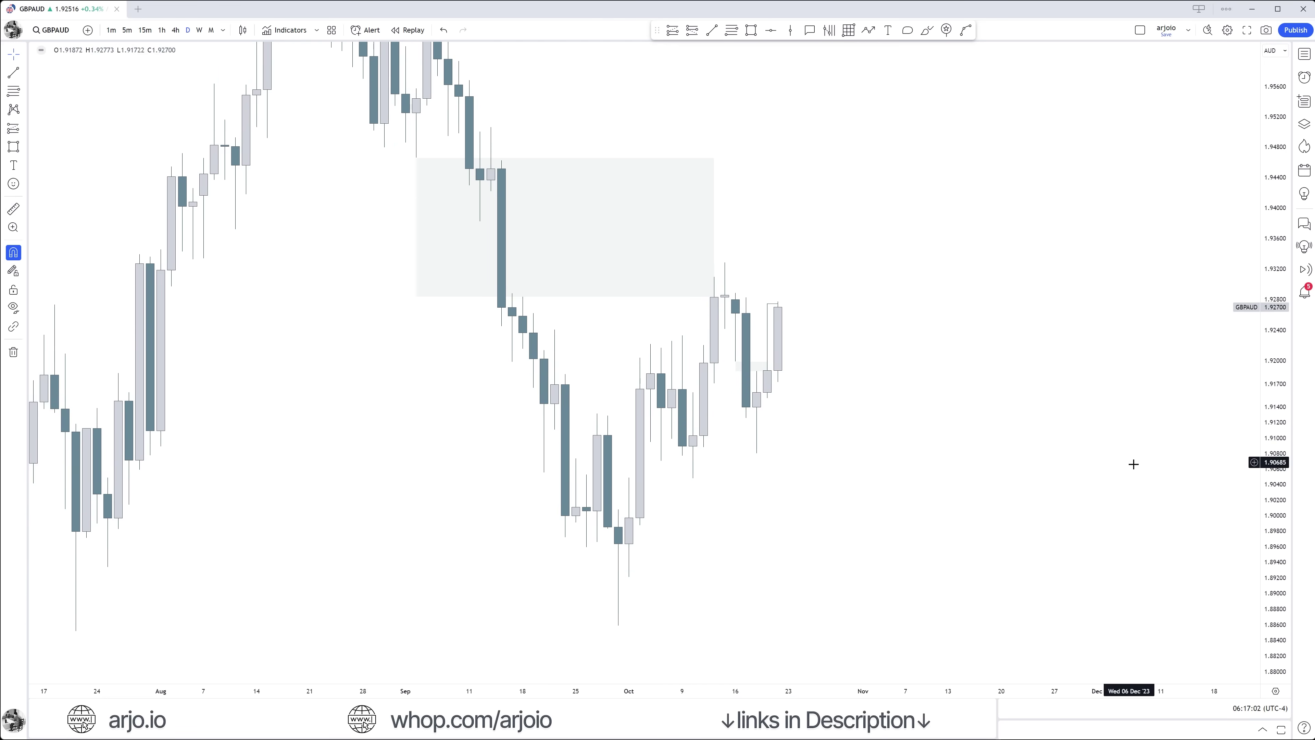
Step: On the 4-hour chart, shorten the lower gap box so it starts around the end of 16 October
scroll(1113, 444, "up", 3)
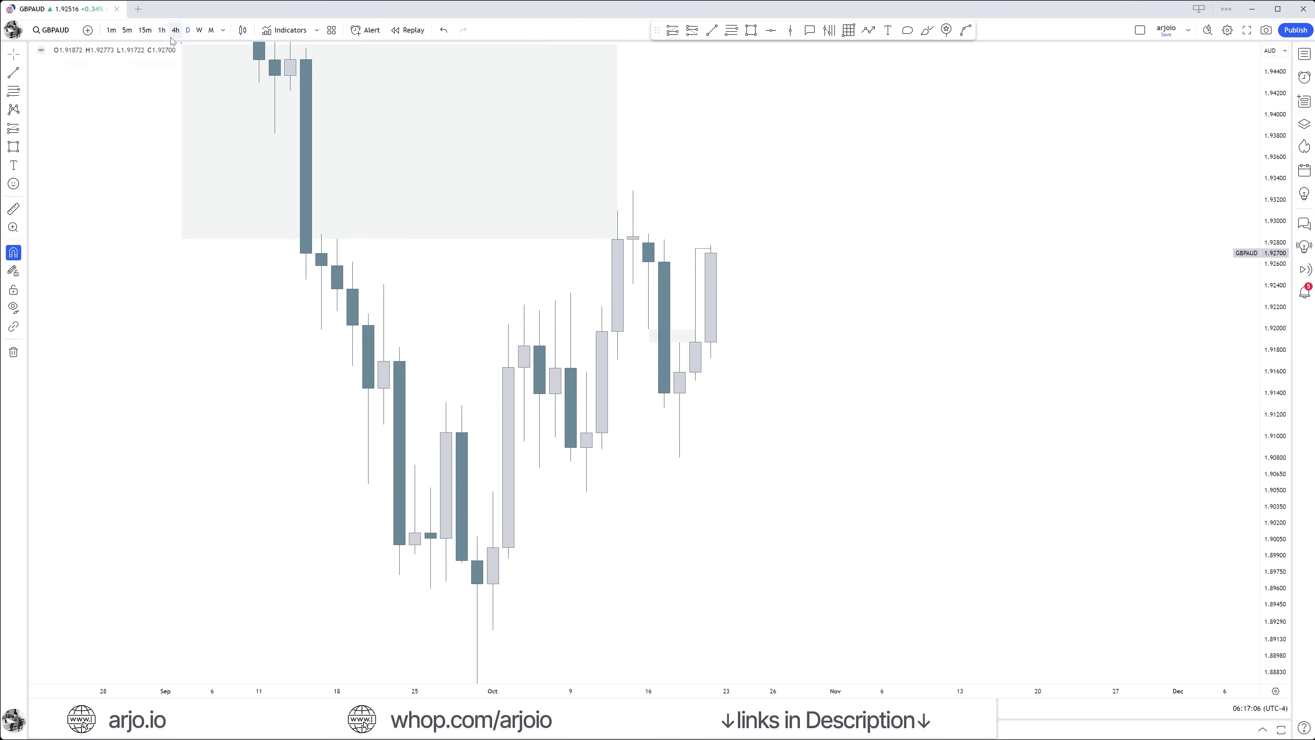
type("4h")
key("Return")
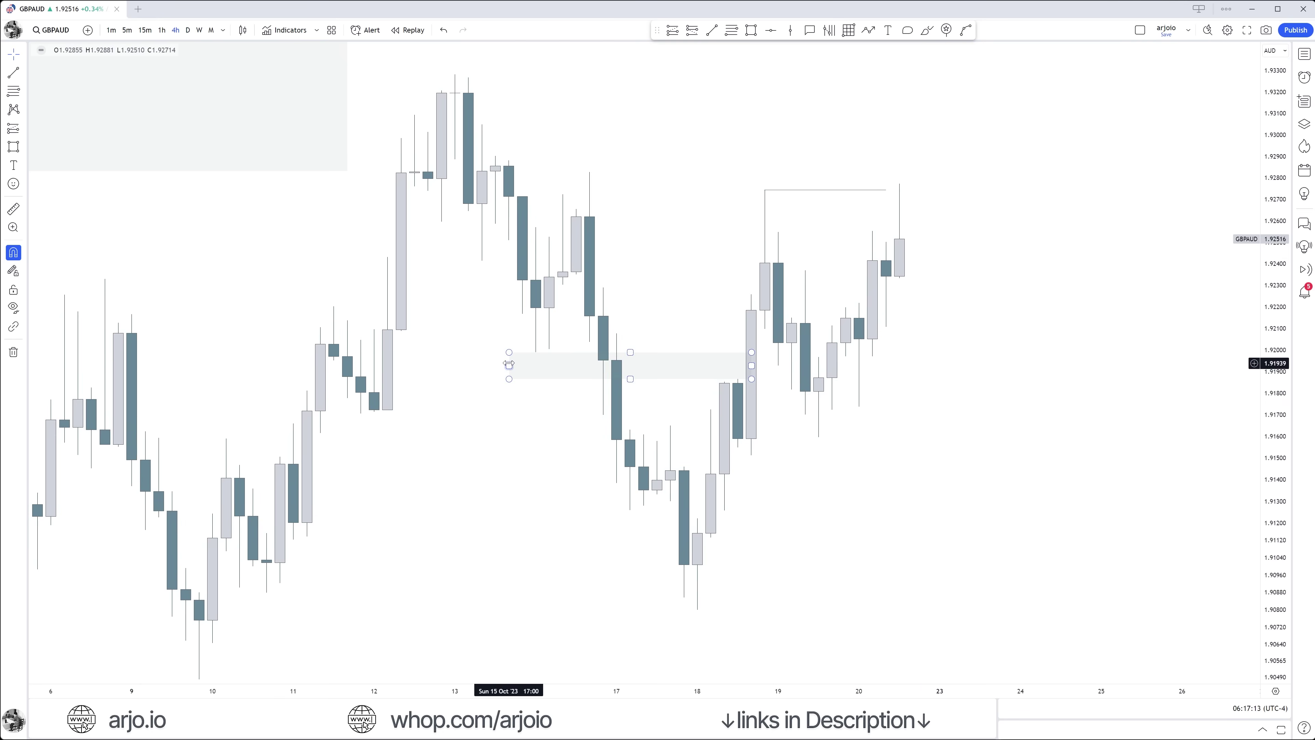
left_click_drag(560, 404, 506, 427)
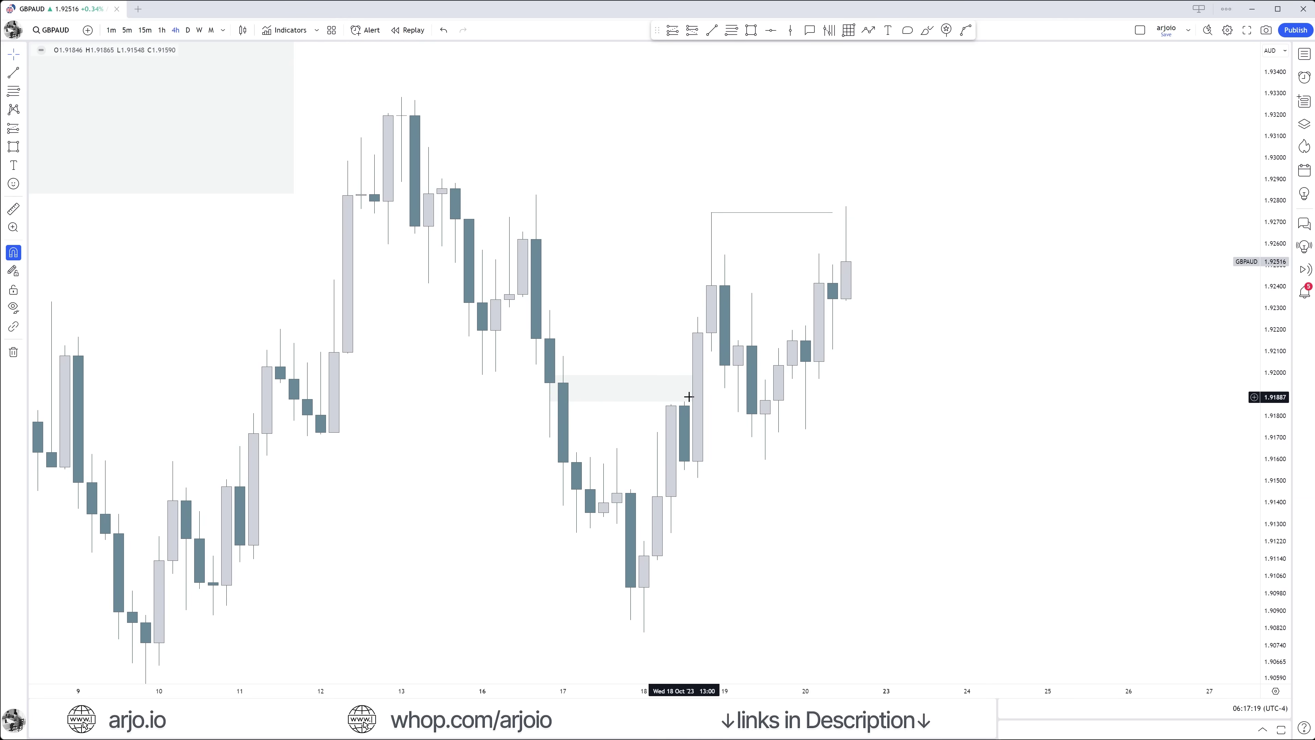
left_click(698, 389)
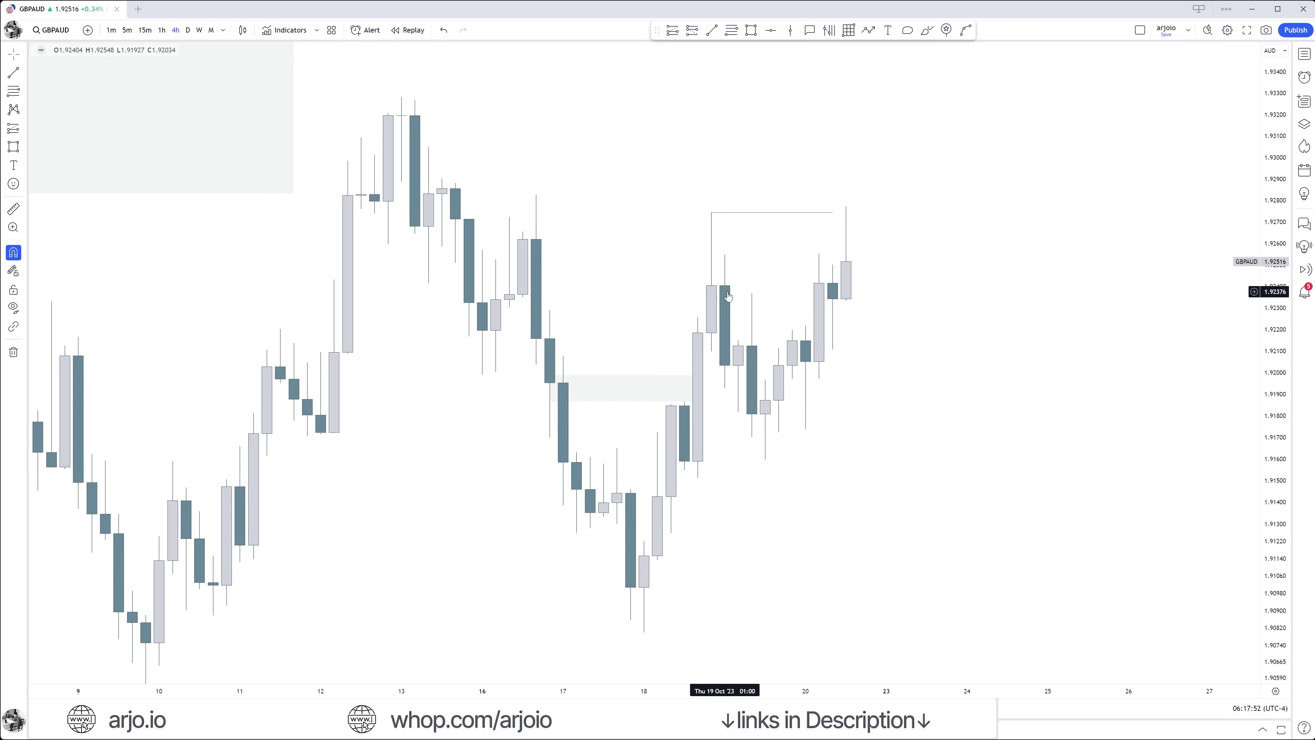
left_click(717, 213)
left_click(671, 260)
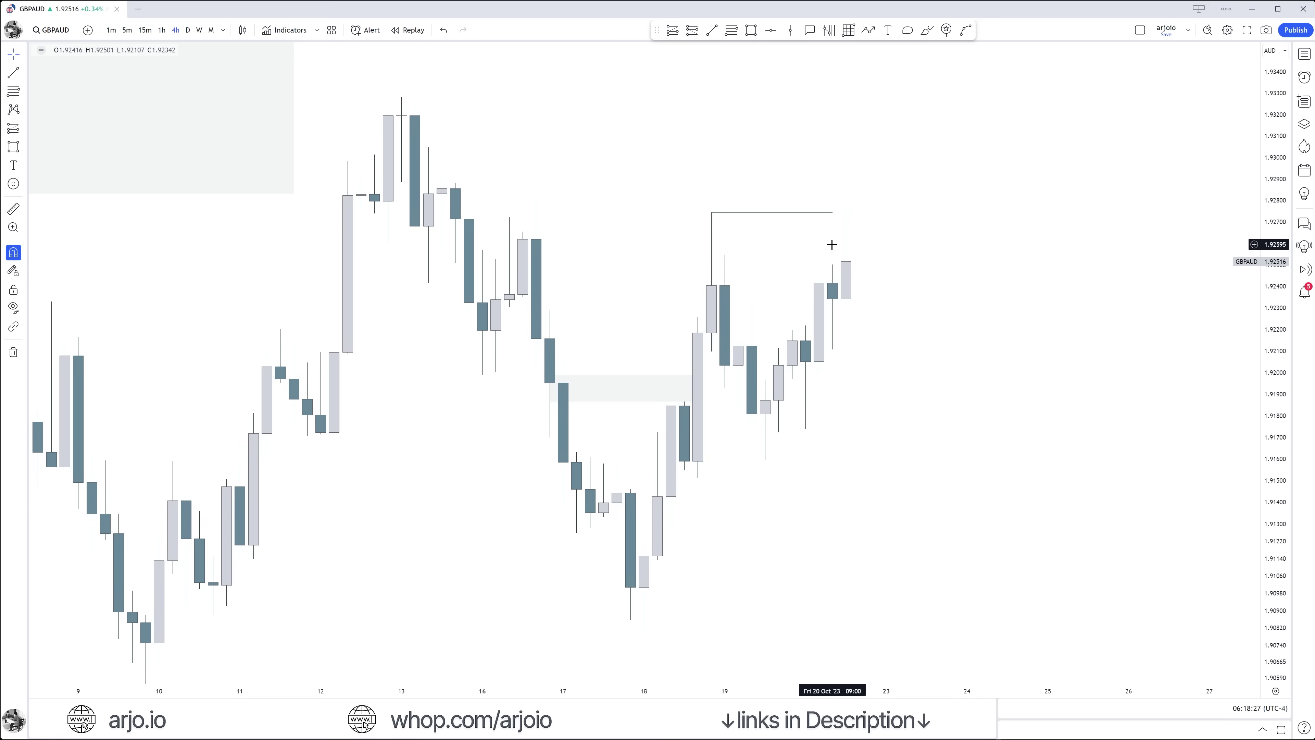
left_click(763, 212)
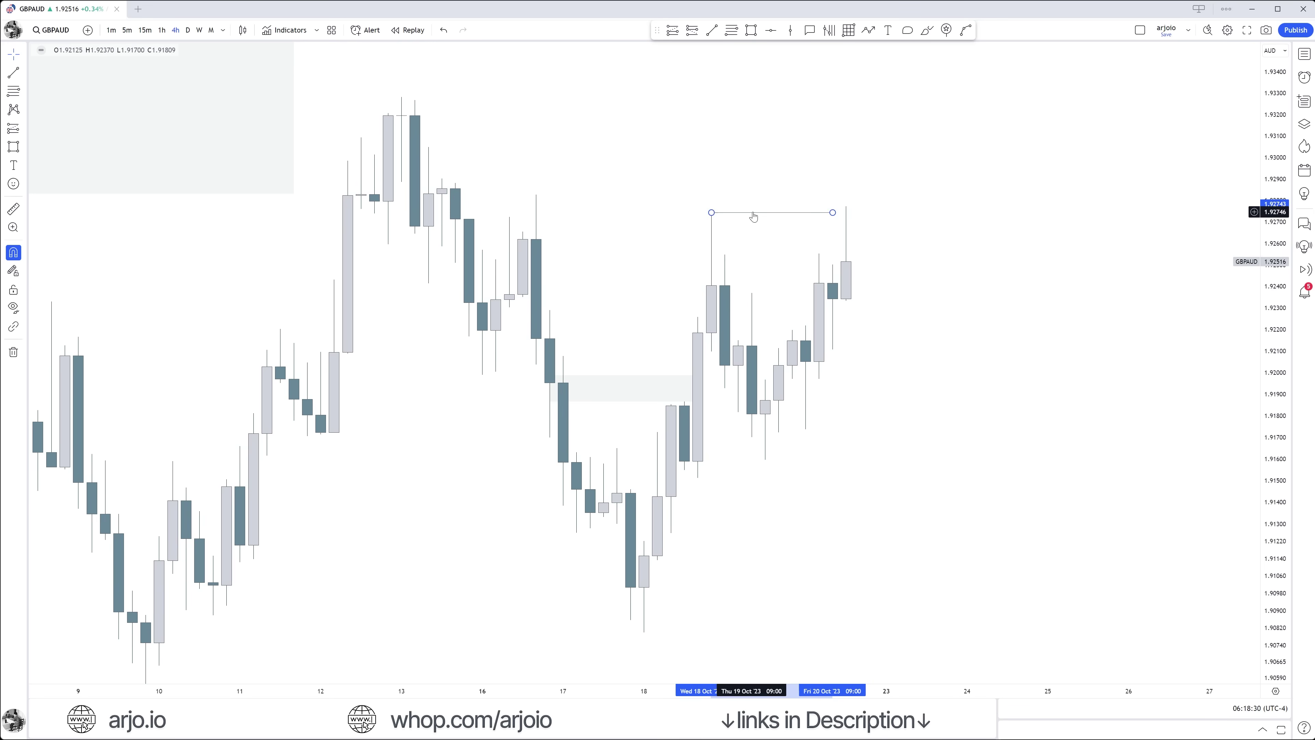
left_click(744, 230)
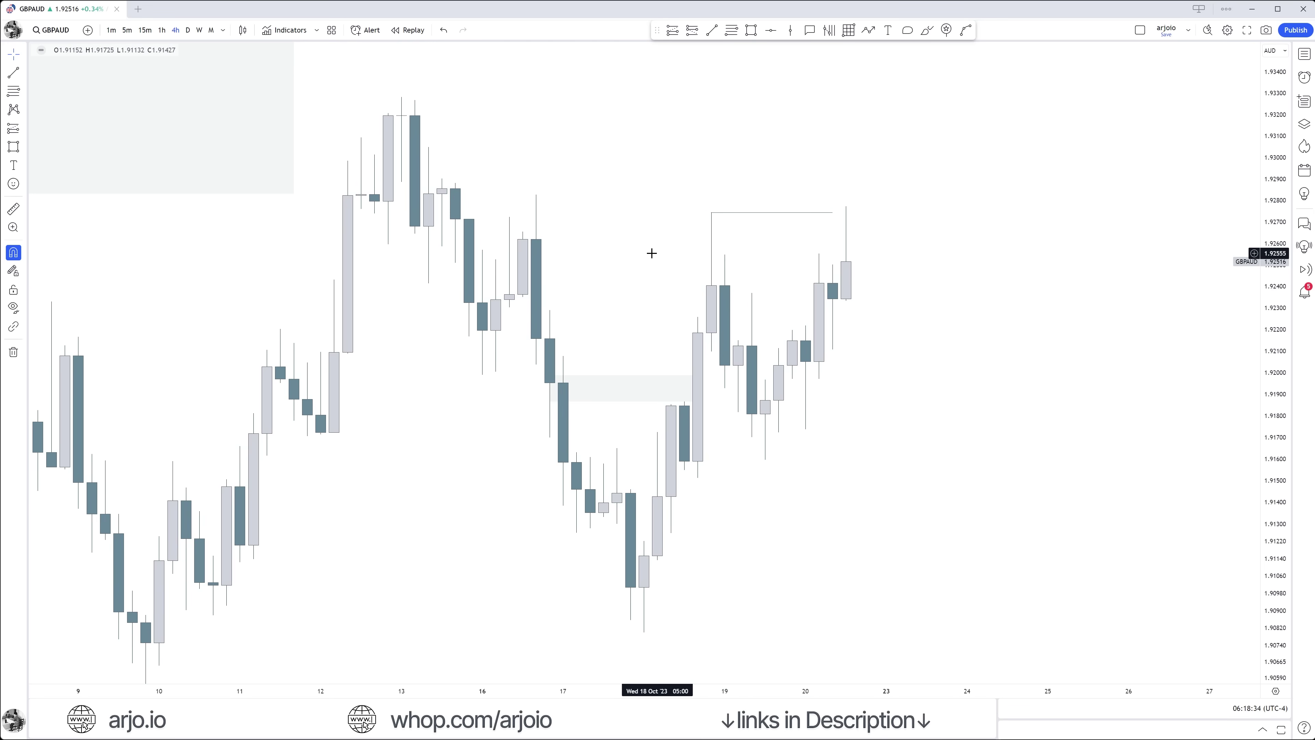
Step: Draw a horizontal trend line from the 18 October 13:00 candle high at 1.91865 to 19 October 05:00
left_click(712, 30)
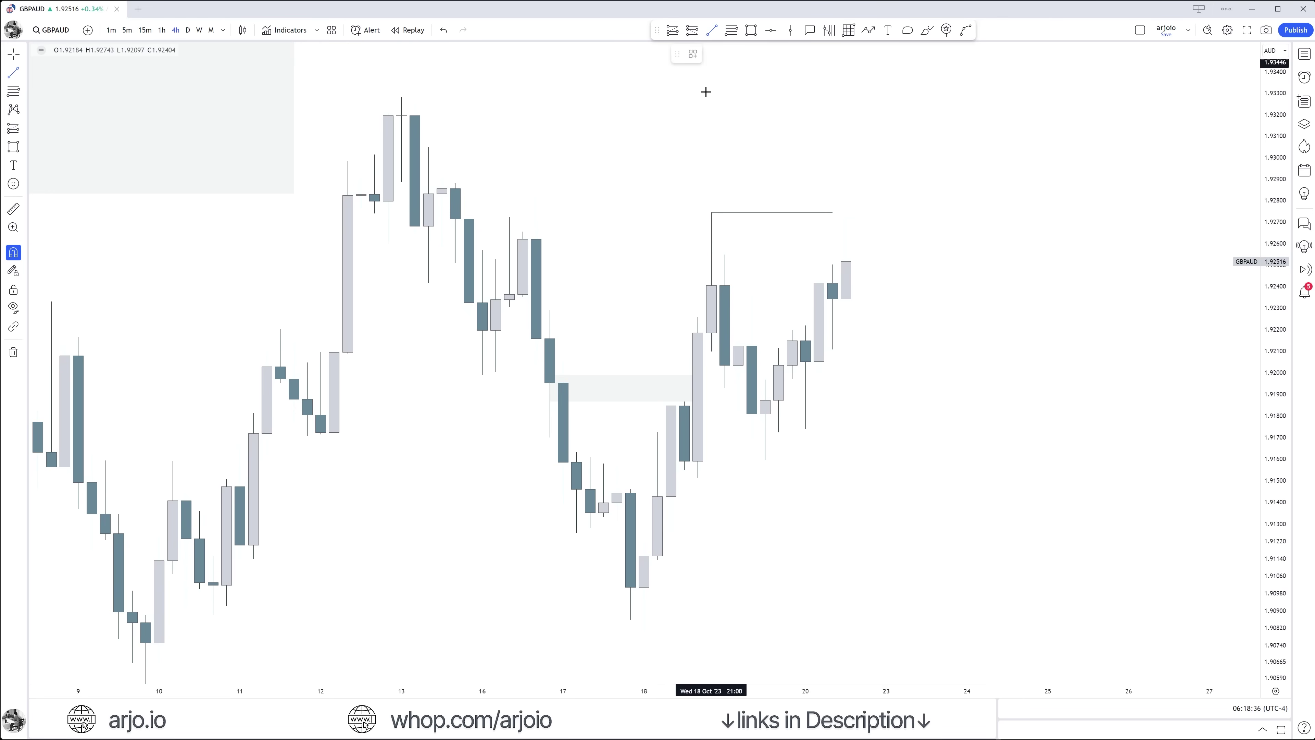
left_click(684, 402)
left_click(737, 402)
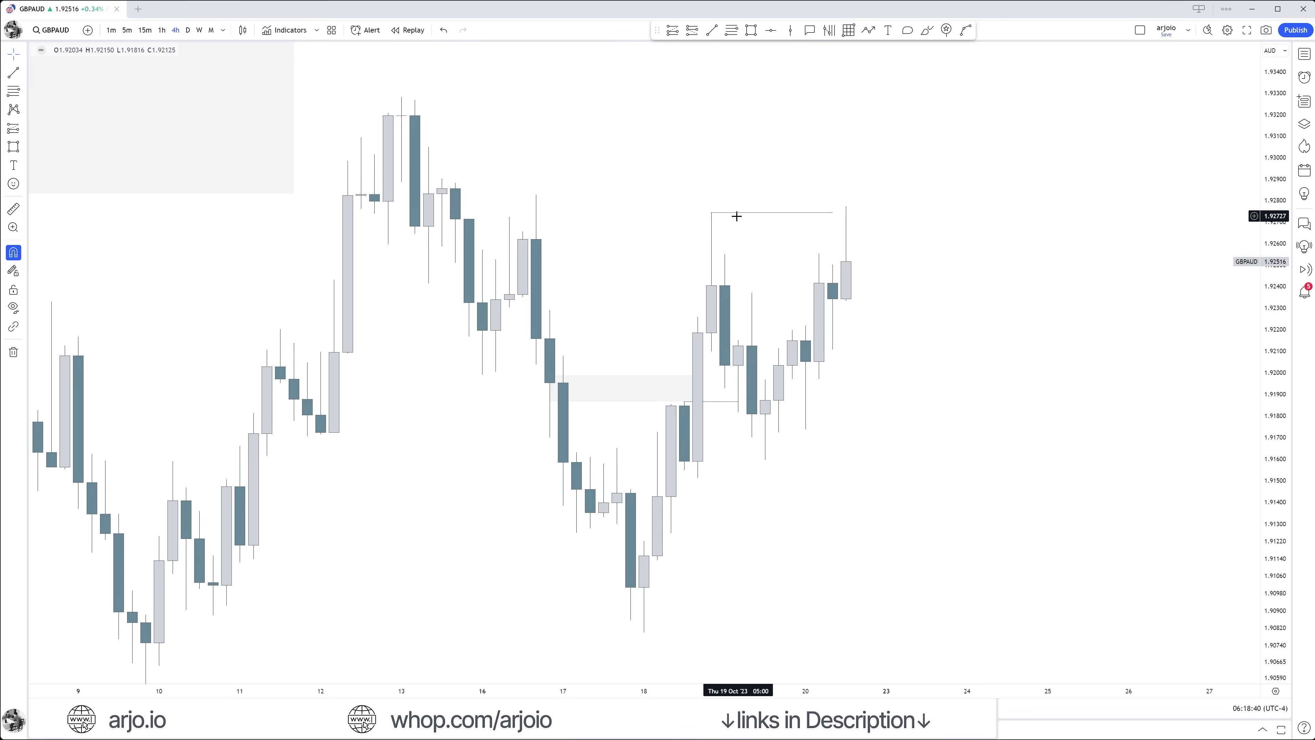
Step: Brush freehand marks around the 18 October candles, the following rally and the 1.92743 line, and undo them
left_click(927, 30)
mouse_move(709, 433)
left_mouse_down()
mouse_move(696, 450)
mouse_move(738, 469)
mouse_move(816, 211)
mouse_move(798, 232)
mouse_move(806, 188)
left_mouse_up()
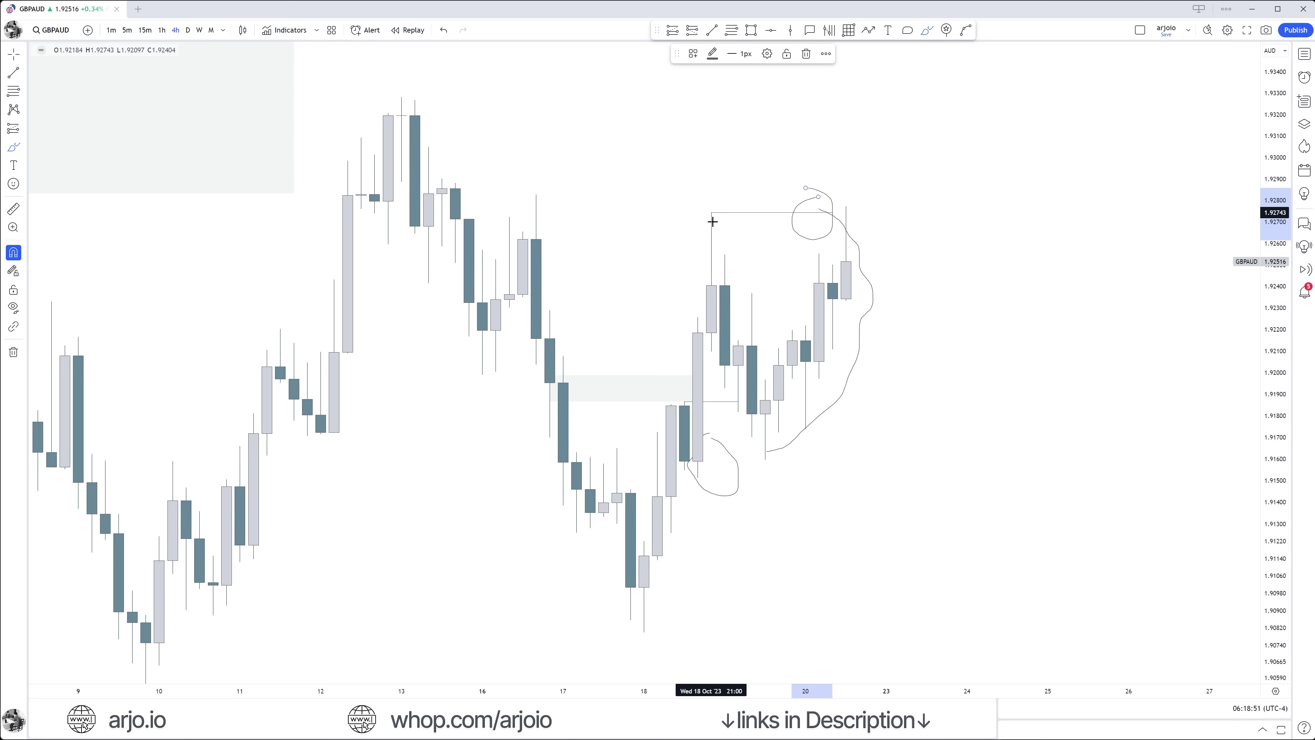
key("Escape")
key("ctrl+z")
key("ctrl+z")
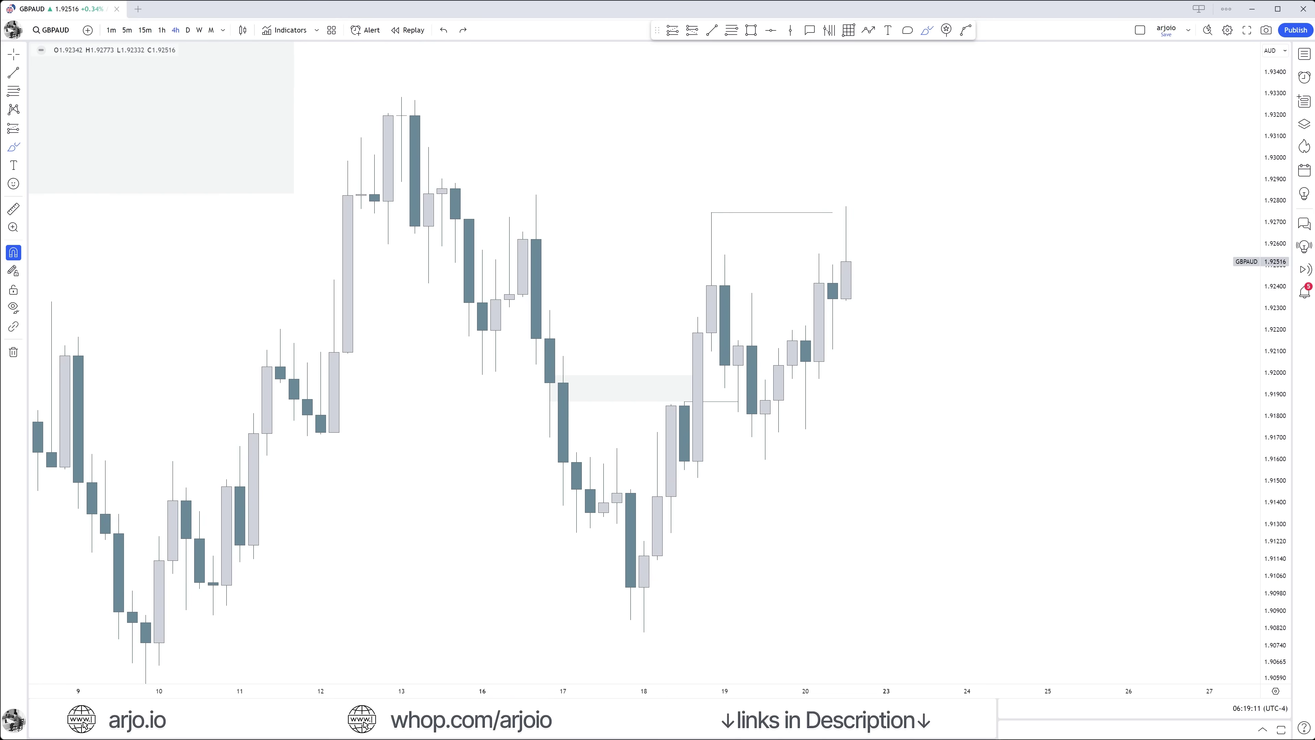
left_click(12, 56)
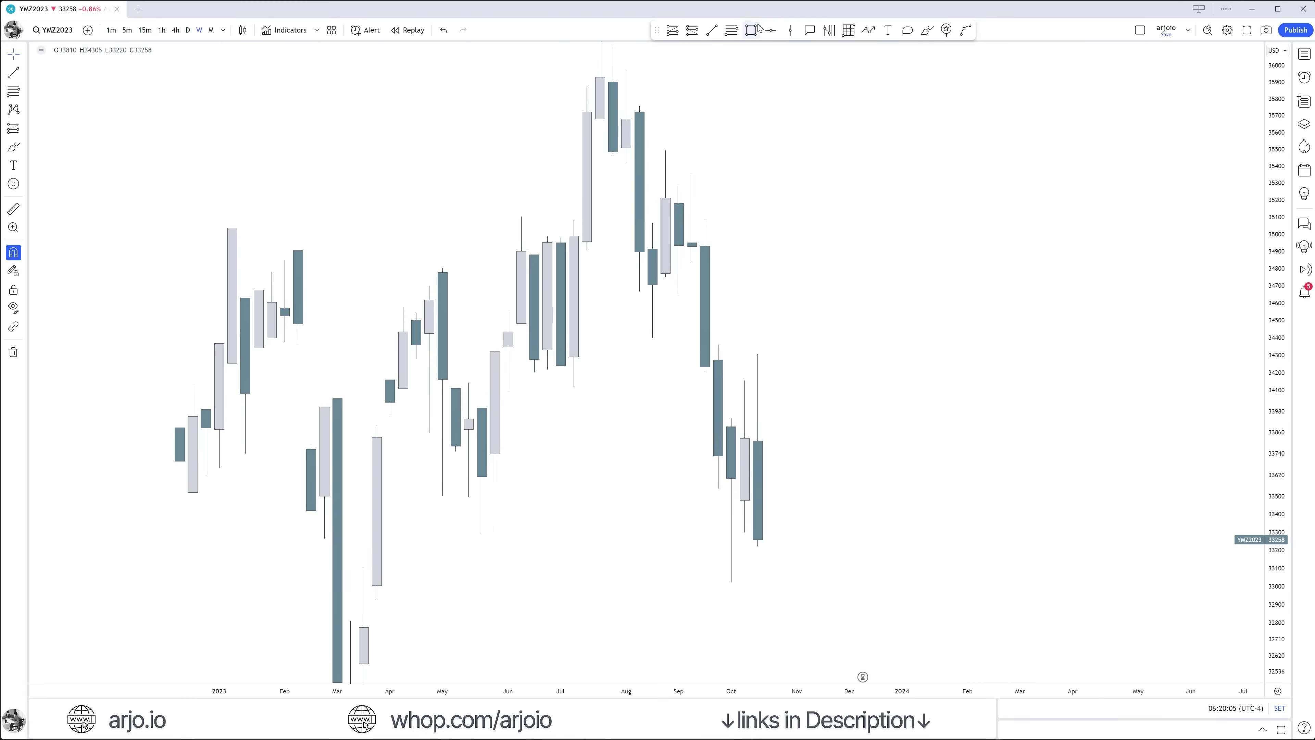
Step: On the weekly YMZ2023 chart, box the gaps from 34211 to about 33940 starting 18 September and from about 34845 to 34360 starting 11 September
left_click(751, 30)
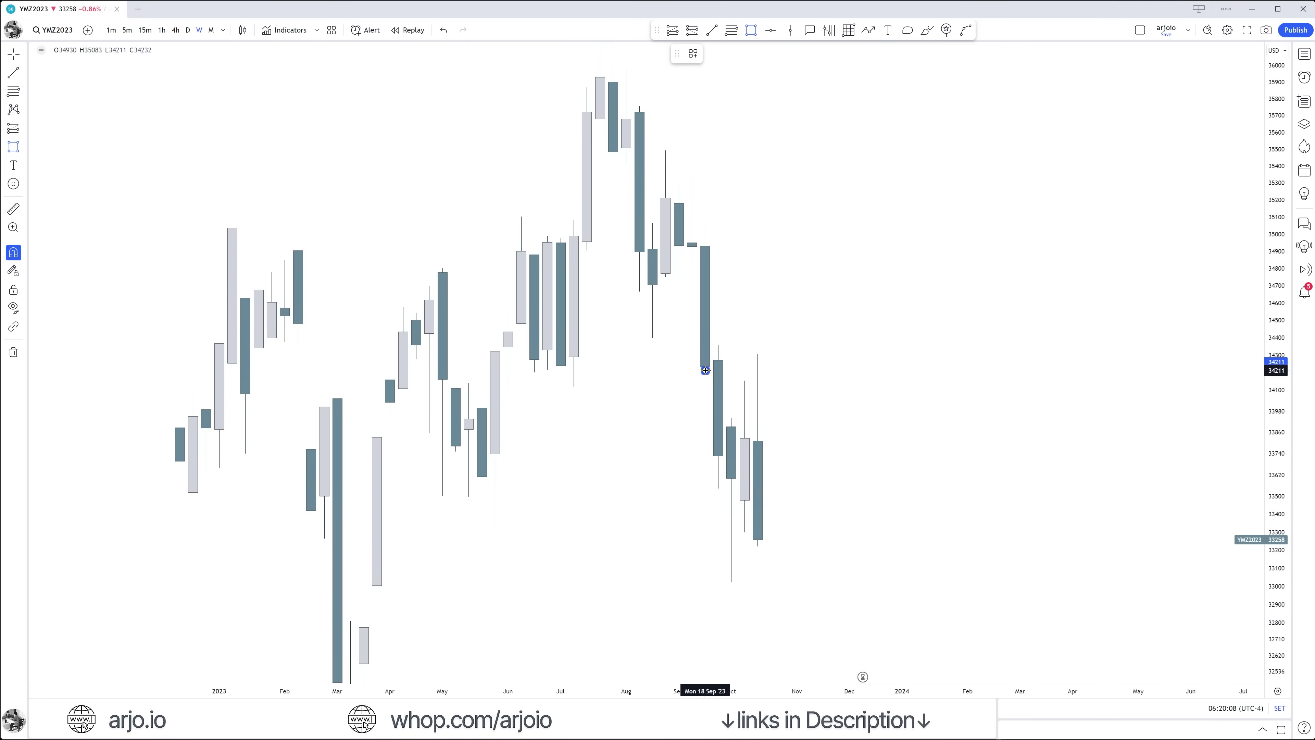
left_click_drag(705, 370, 732, 418)
left_click(743, 391)
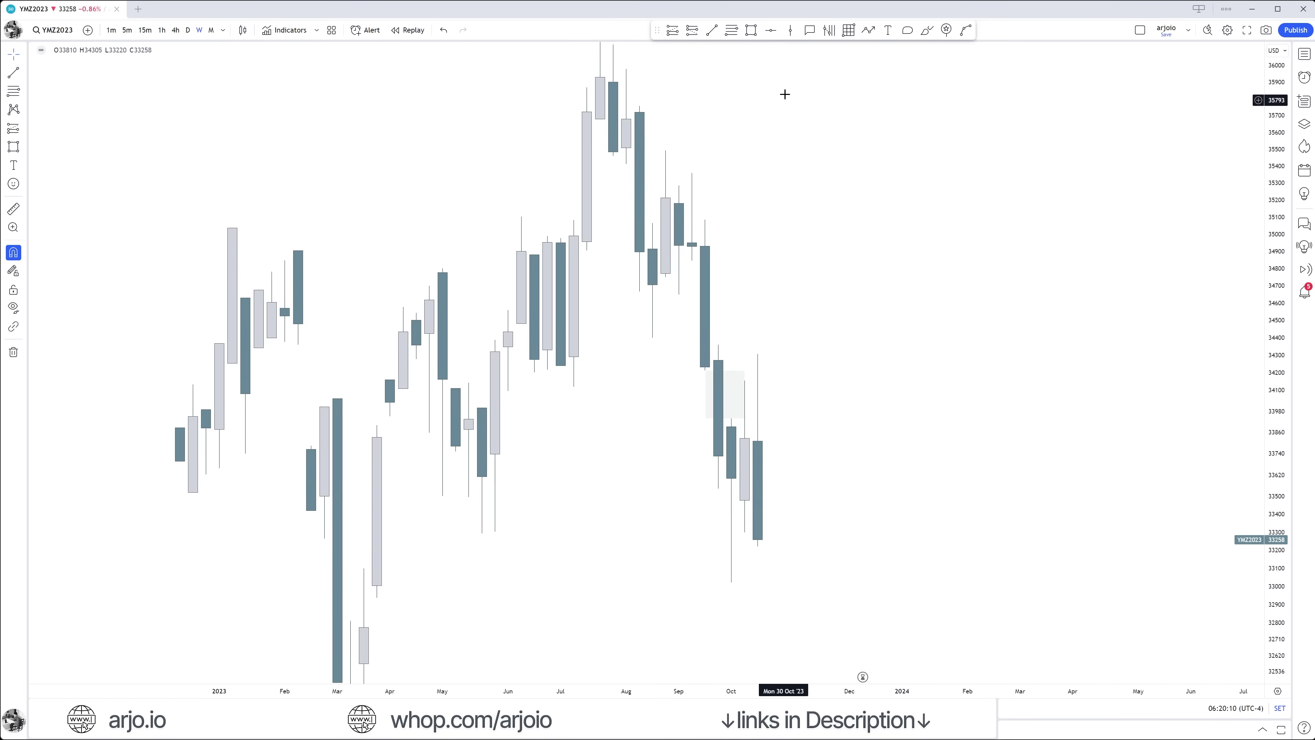
left_click(751, 31)
mouse_move(692, 261)
left_mouse_down()
mouse_move(718, 345)
mouse_move(777, 304)
mouse_move(757, 303)
left_mouse_up()
left_click(797, 335)
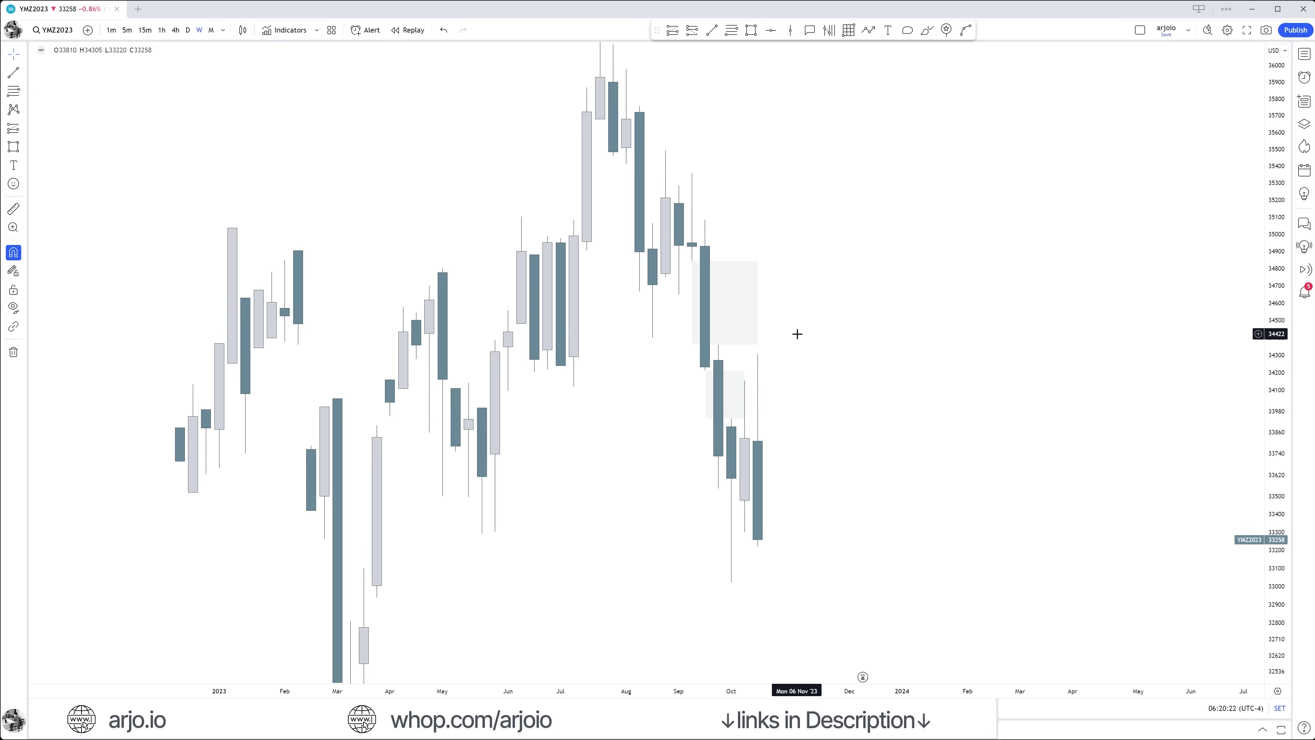
left_click(745, 389)
left_click(758, 311, "ctrl")
left_click(789, 354)
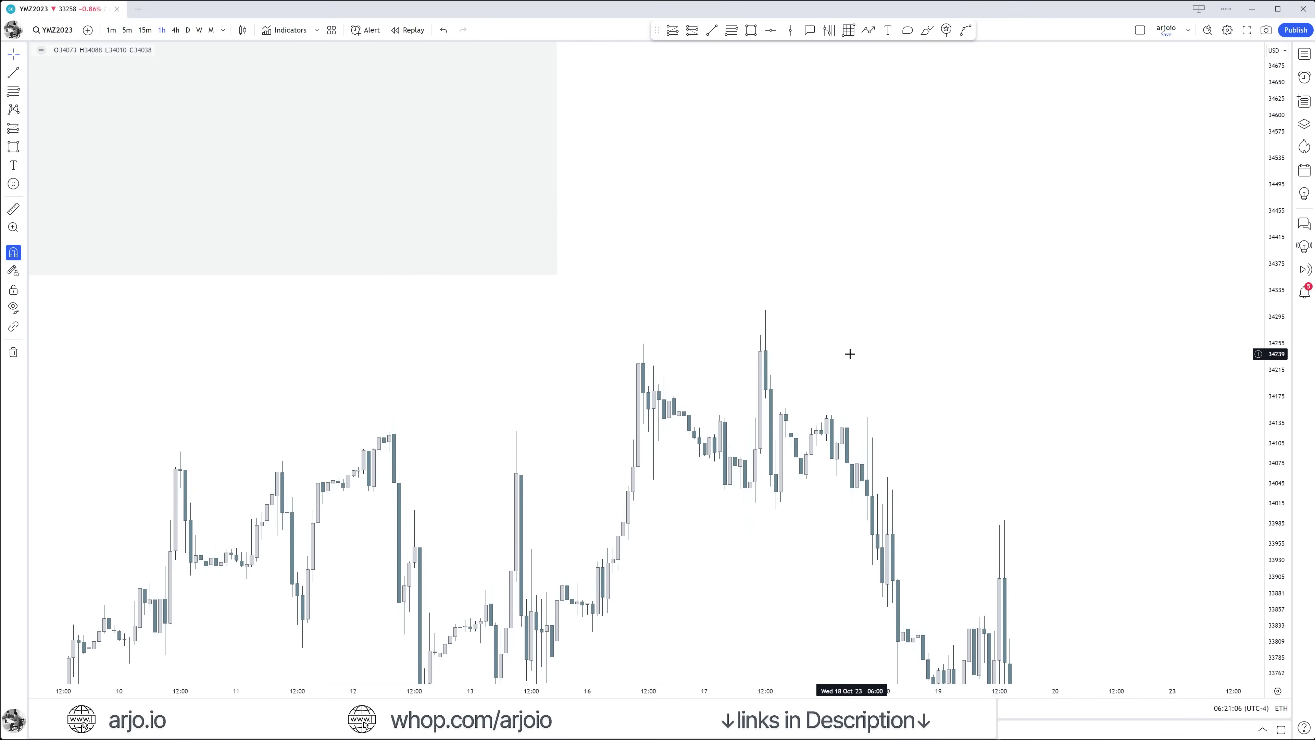
Step: On the 1-hour chart, extend the lower weekly gap box to about the start of 16 October
scroll(849, 355, "up", 3)
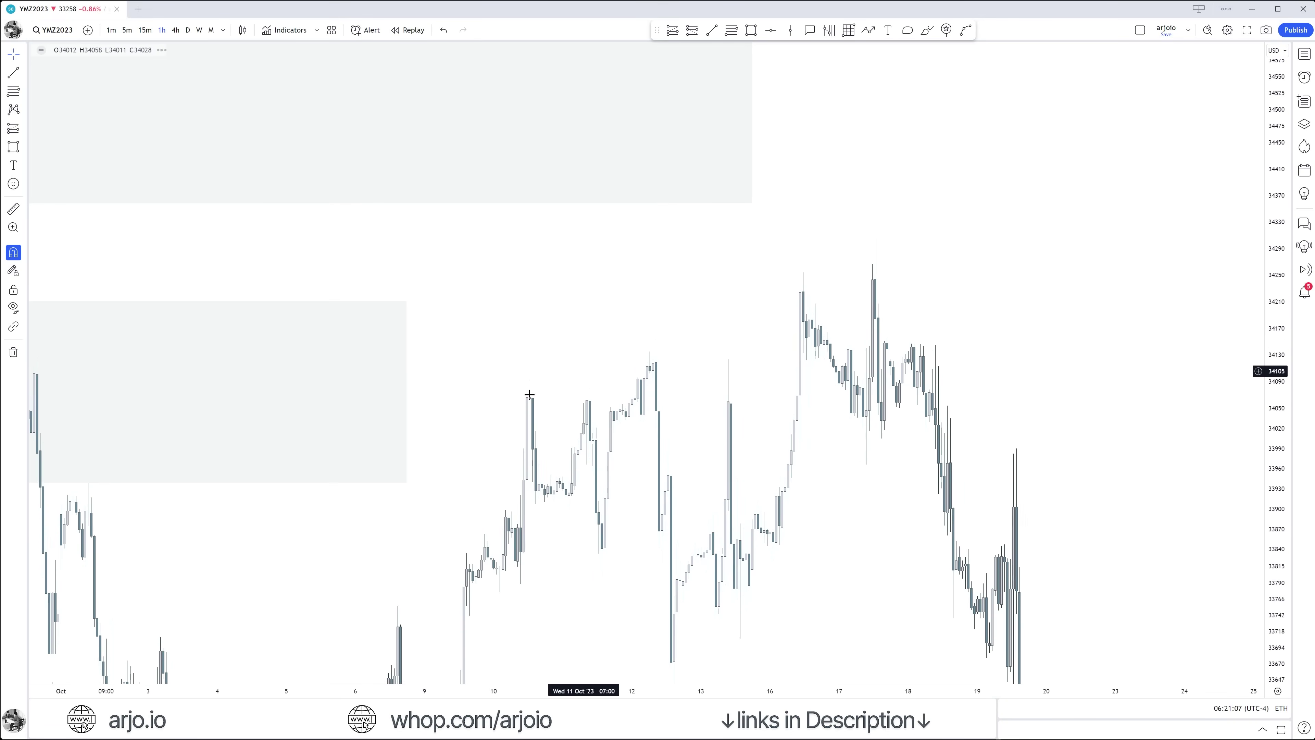
left_click_drag(406, 392, 698, 382)
scroll(687, 326, "up", 3)
left_click_drag(686, 326, 880, 311)
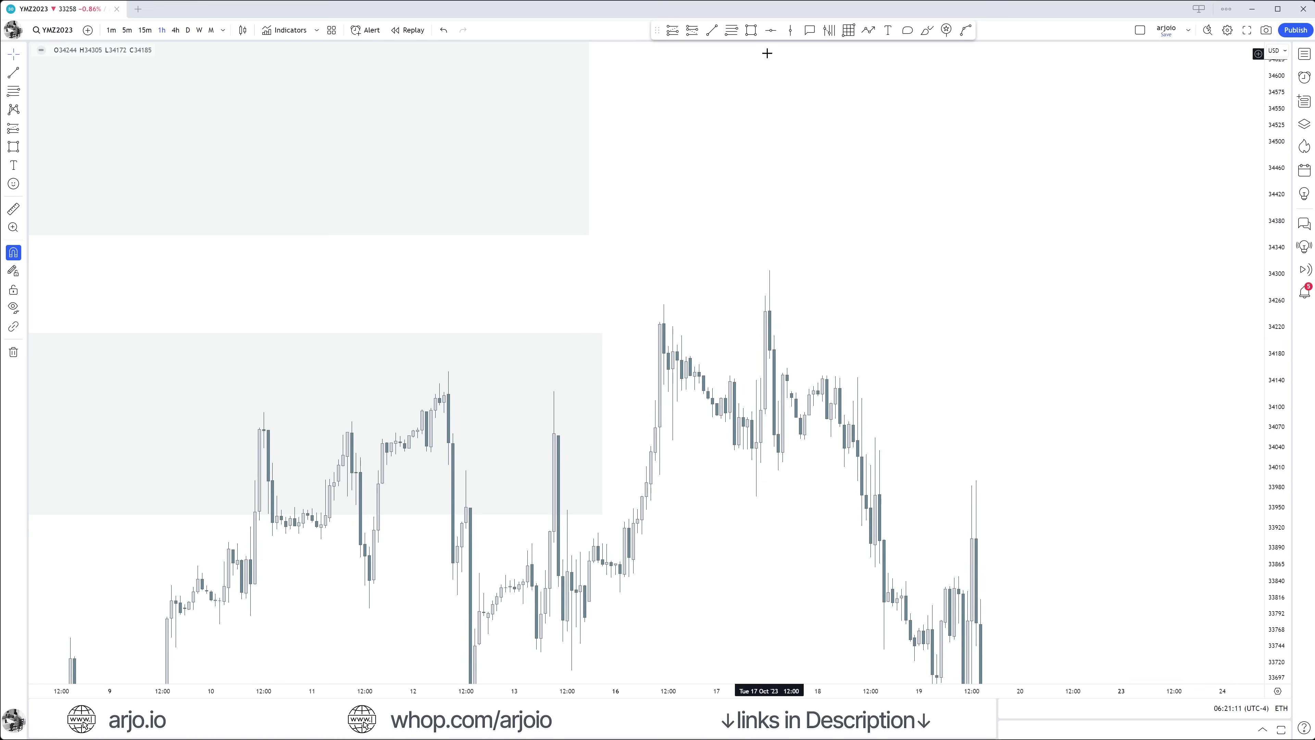
Step: Draw a horizontal trend line from the 16 October 11:00 candle high at 34254 to 17 October 08:00
left_click(712, 30)
left_click(664, 304)
left_click(753, 304)
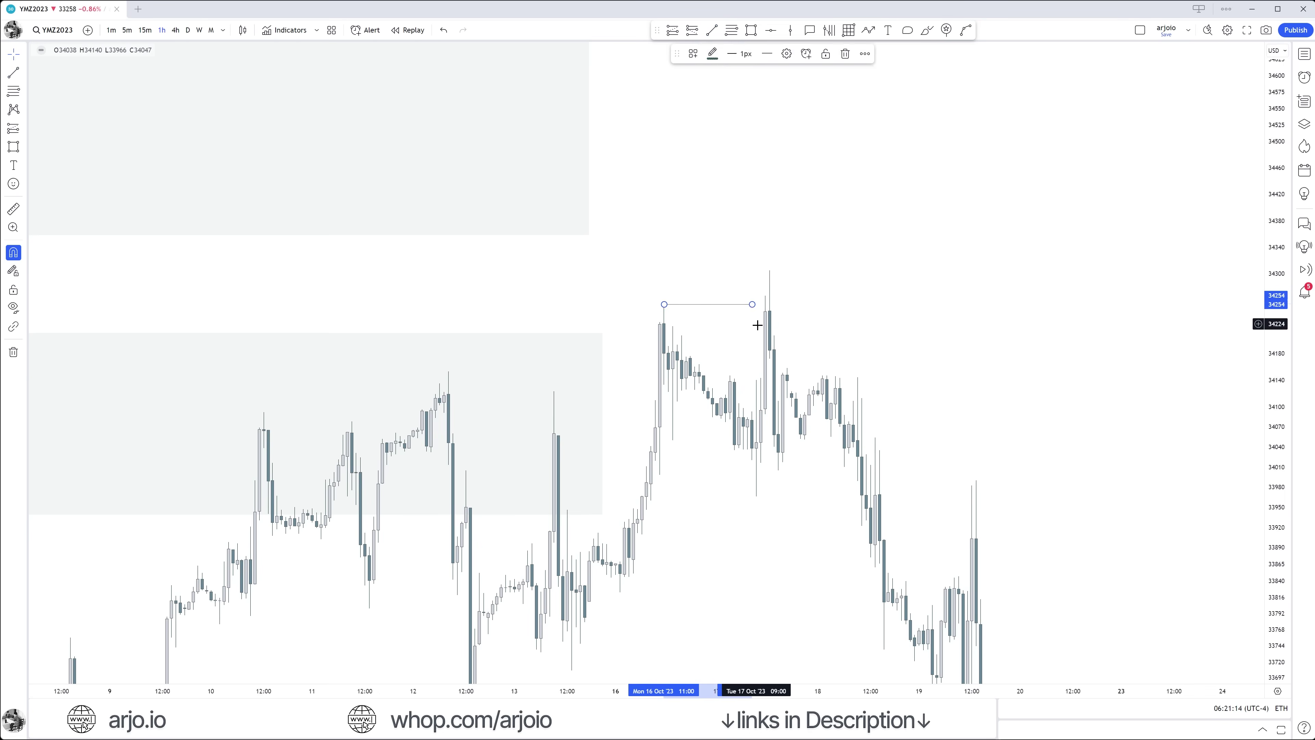
left_click(728, 337)
left_click_drag(728, 338, 728, 286)
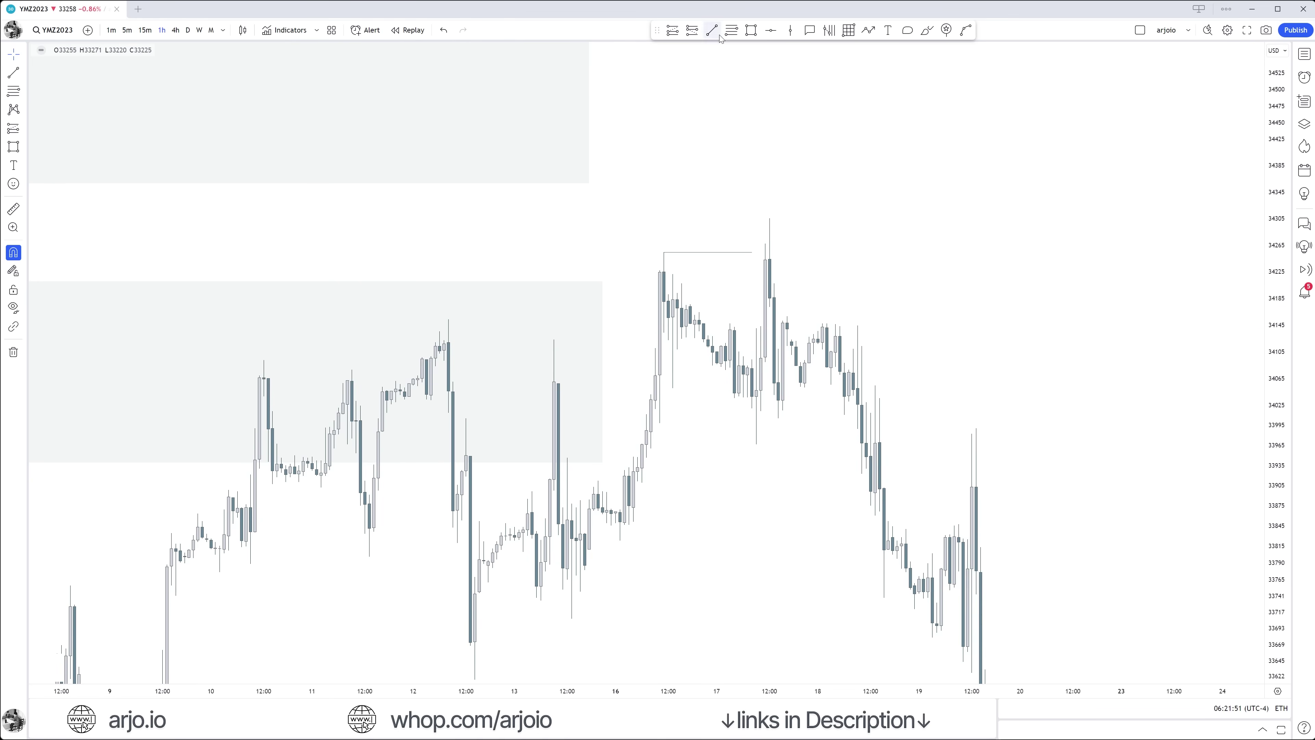
Step: Draw a horizontal trend line from the 16 October 13:00 candle low at 34050 to about 17 October 02:00
key("alt+t")
left_click(676, 389)
left_click(725, 388)
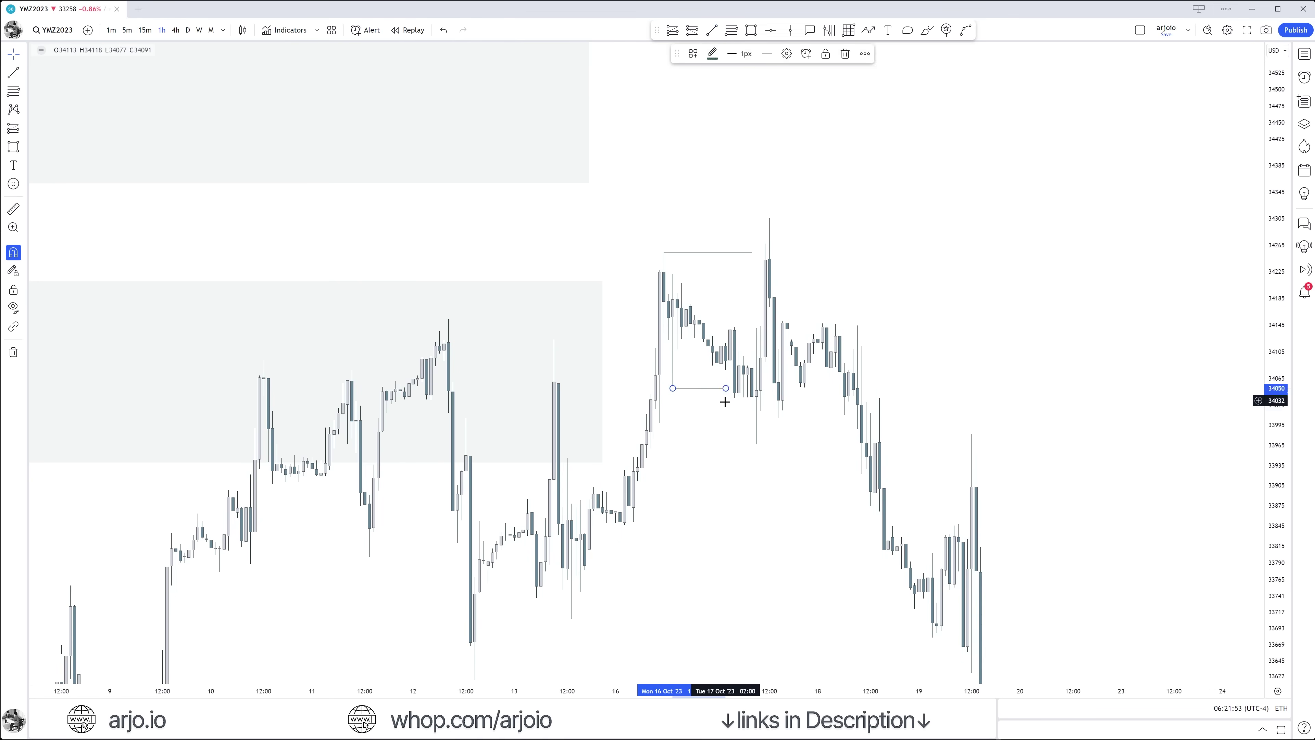
left_click(738, 378)
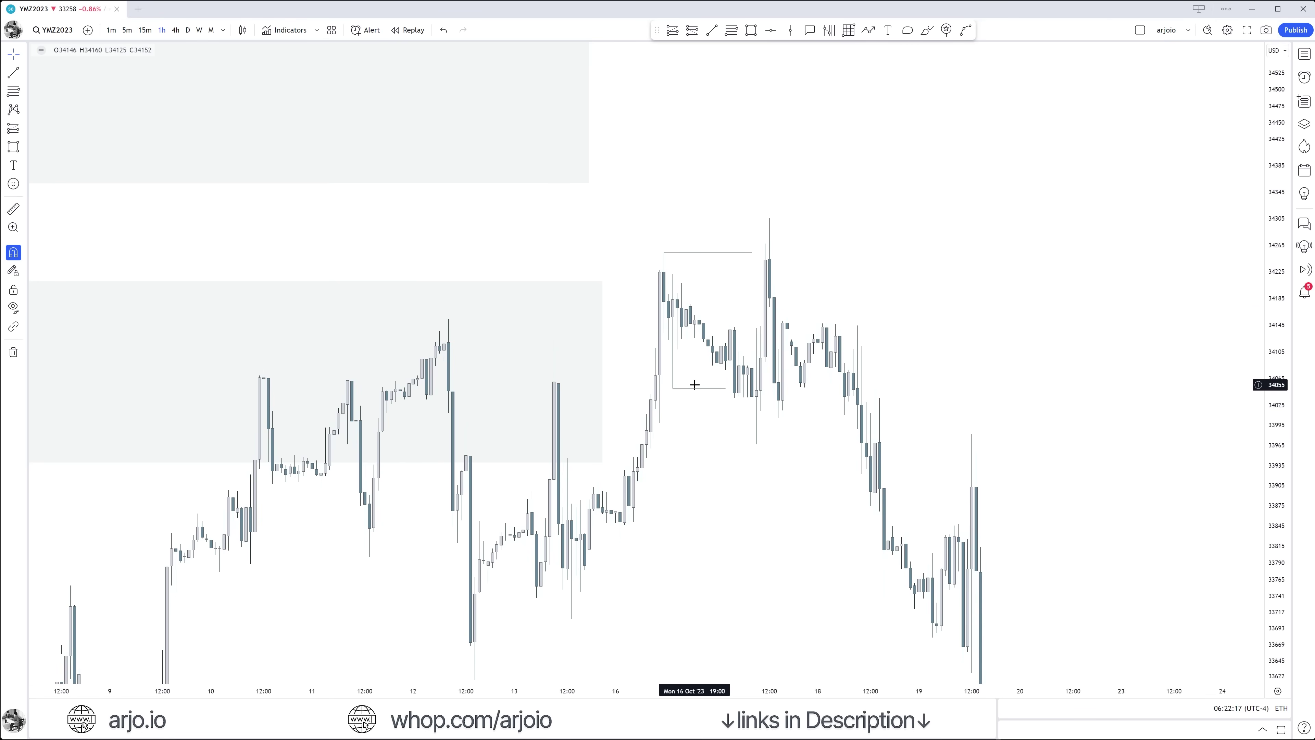
Step: On the 4-hour chart, box the gap from about 34000 to 33950 between 16 October and 17 October
left_click(176, 30)
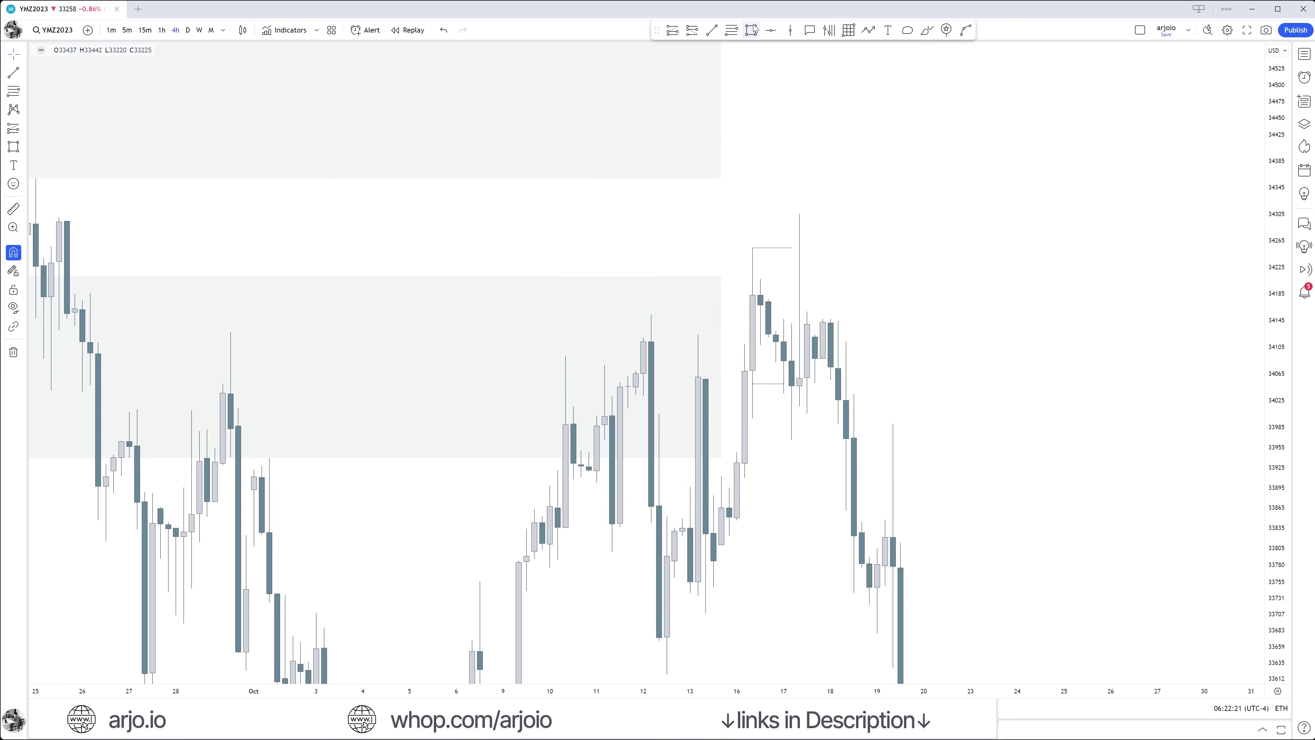
left_click(755, 29)
mouse_move(737, 418)
left_mouse_down()
mouse_move(756, 452)
mouse_move(791, 436)
left_mouse_up()
left_click(816, 447)
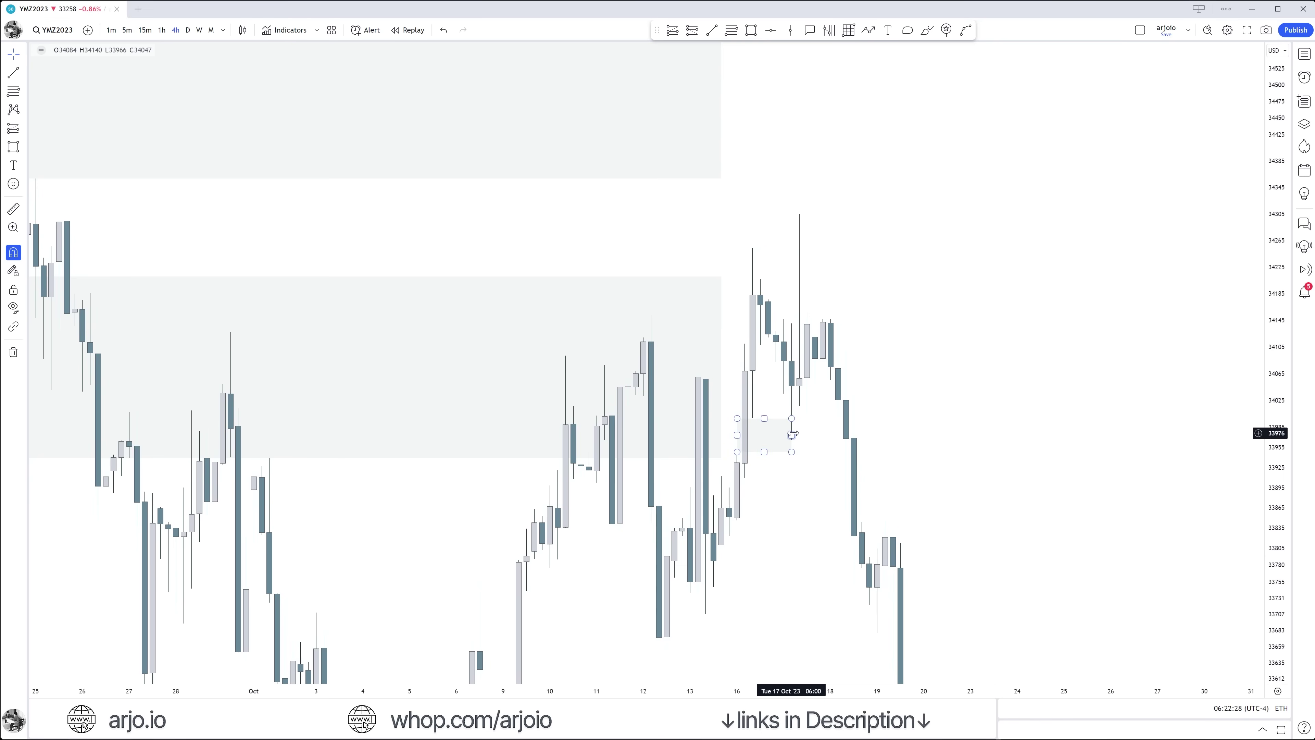
Step: On the 1-hour chart, extend the upper weekly gap box to about 17 October 12:00
left_click(160, 31)
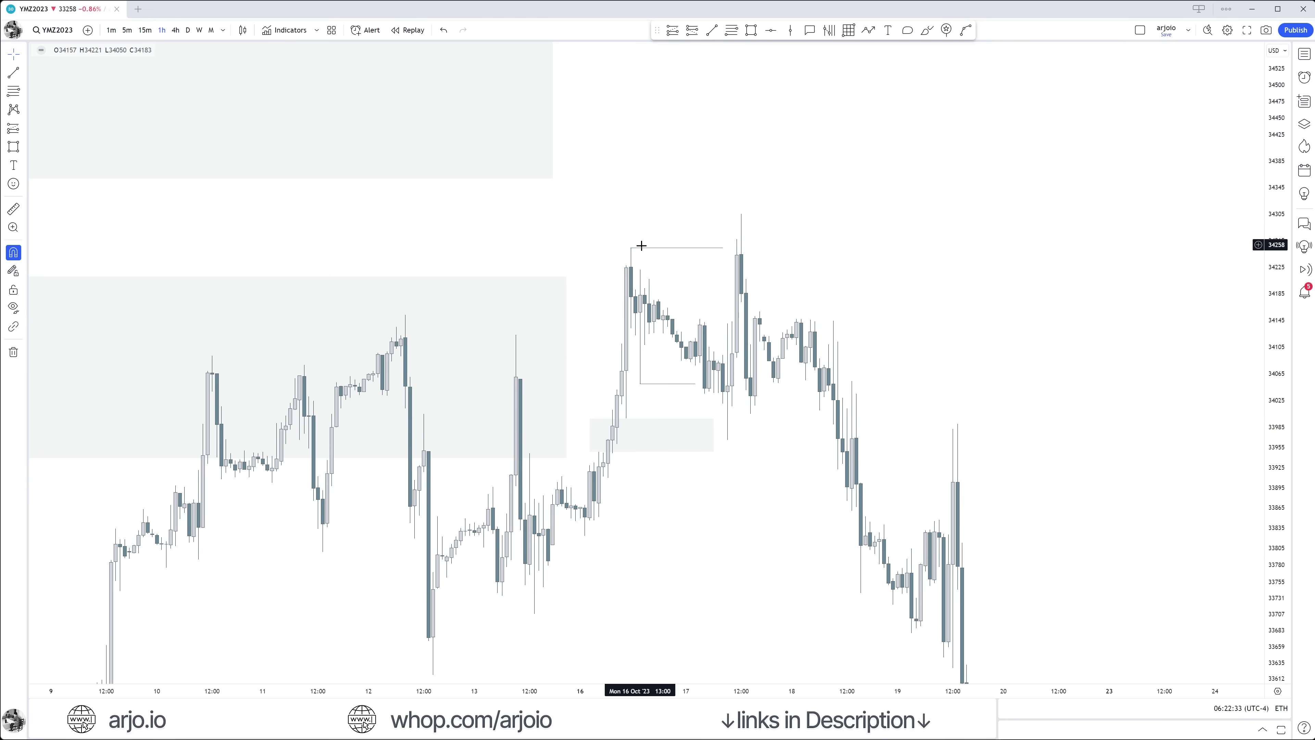
left_click_drag(653, 226, 629, 354)
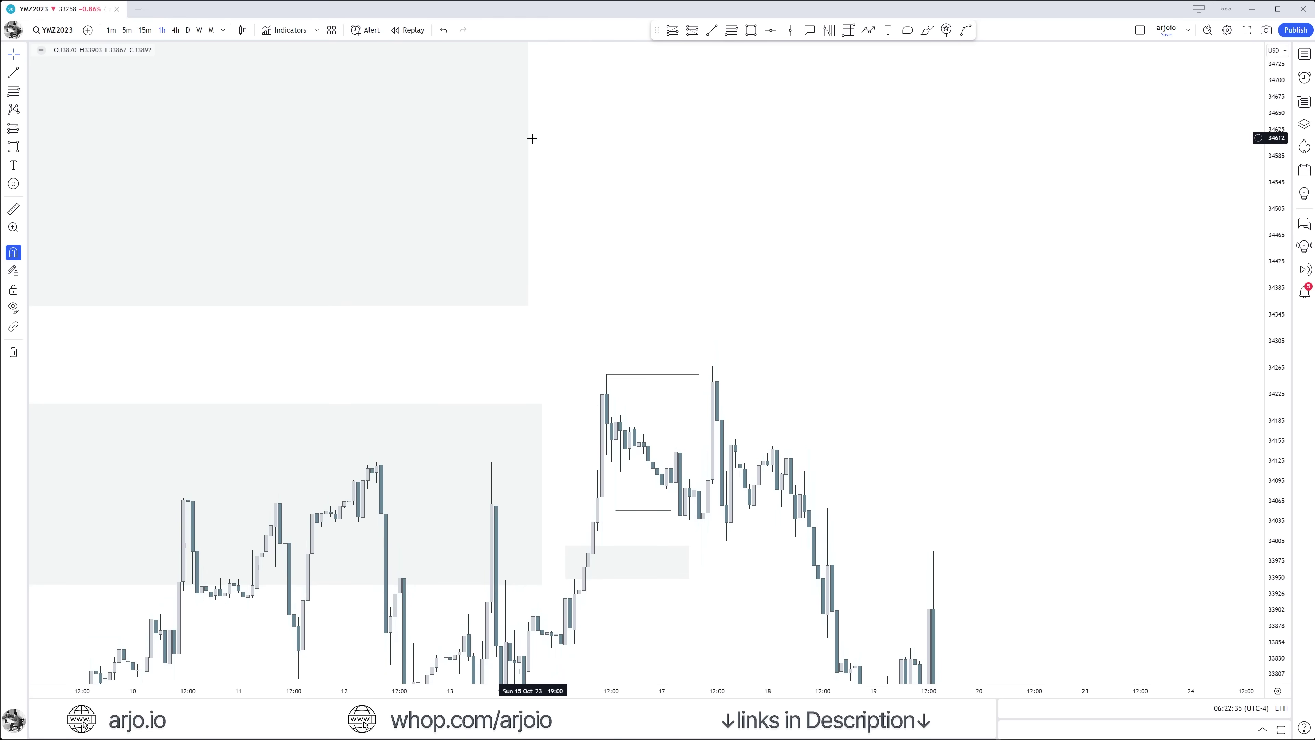
mouse_move(533, 139)
left_mouse_down()
mouse_move(715, 170)
mouse_move(723, 207)
left_mouse_up()
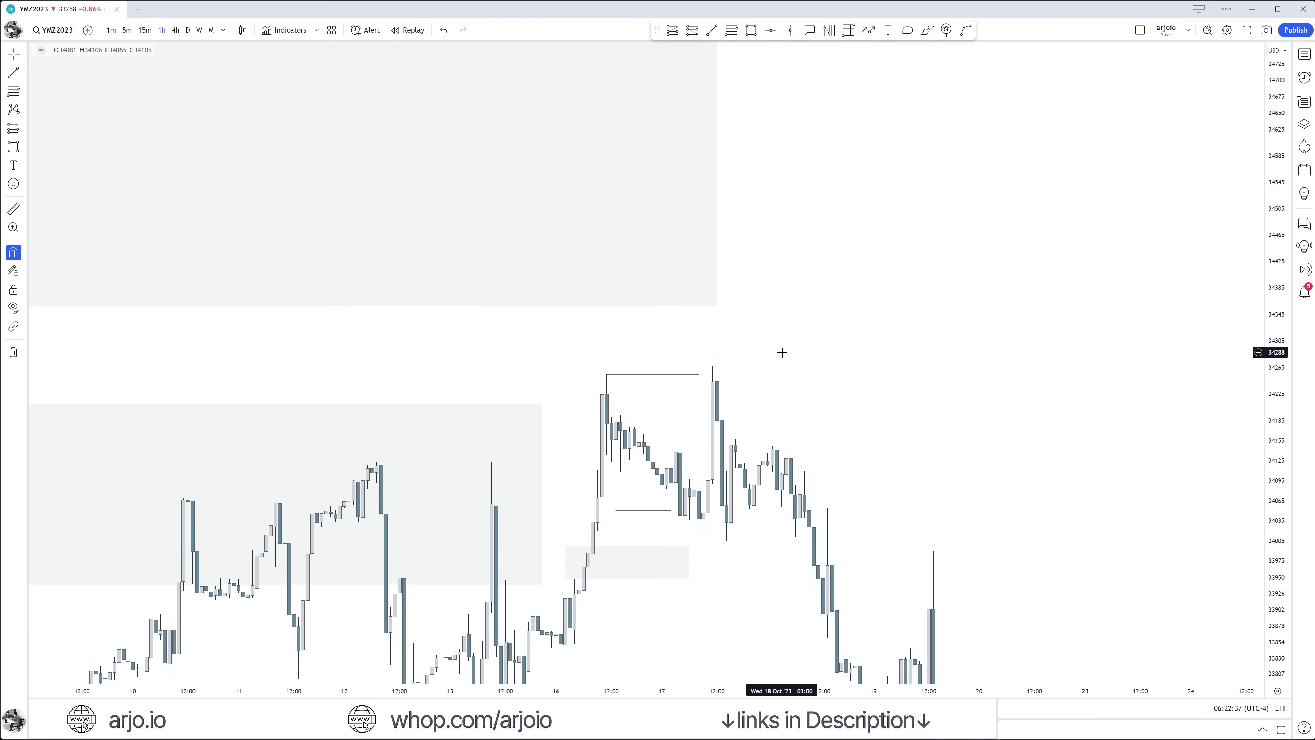
left_click_drag(782, 353, 764, 256)
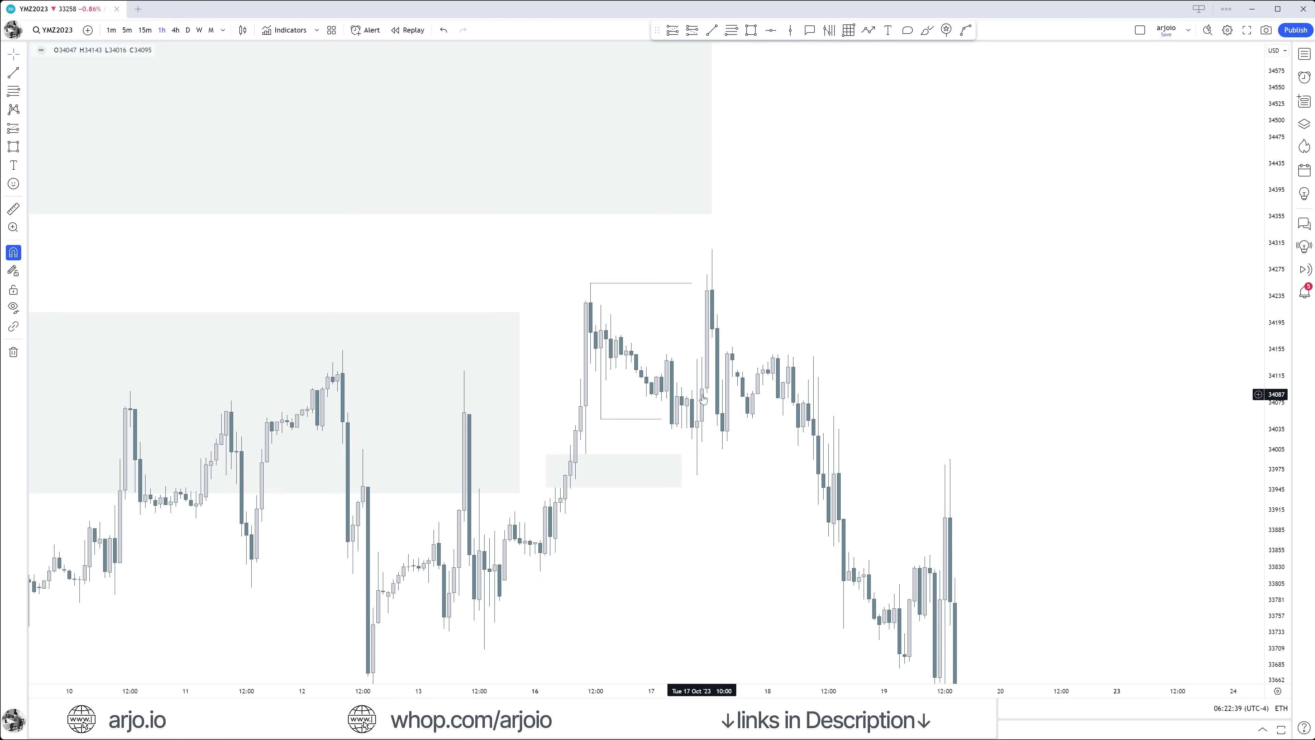
left_click(685, 284)
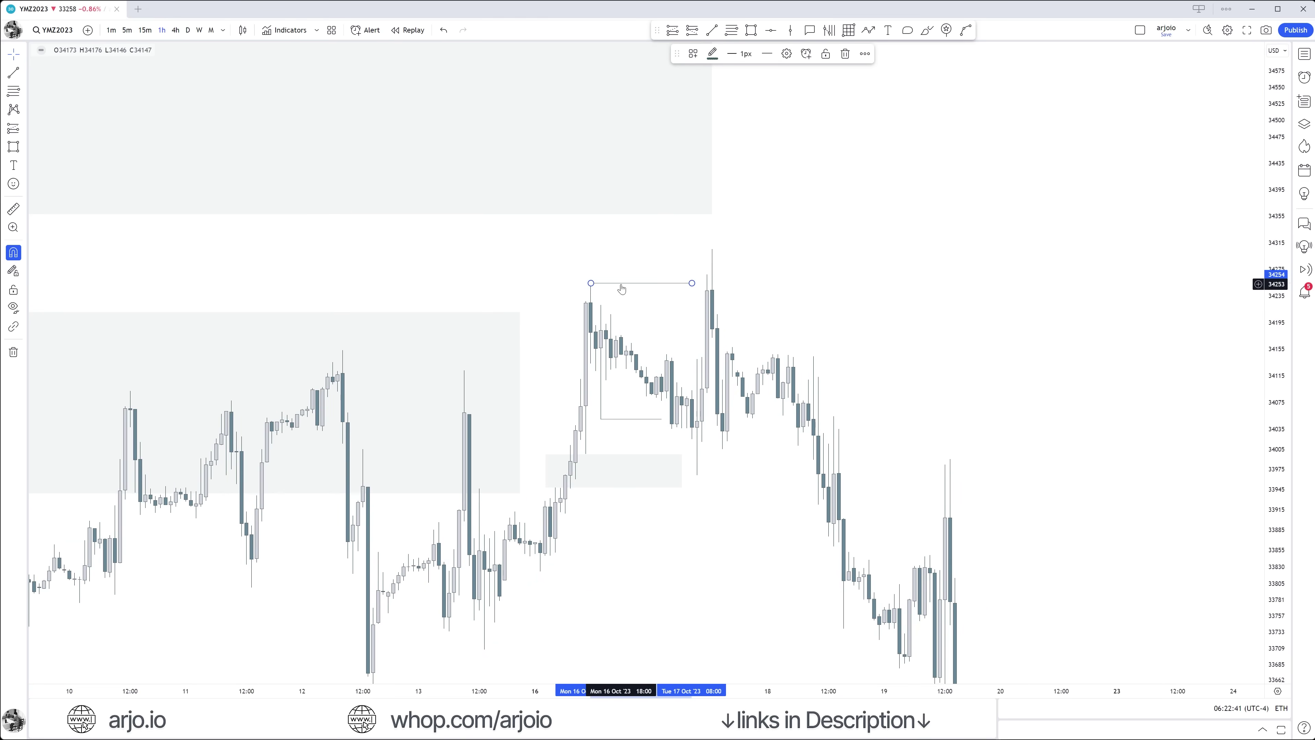
left_click(663, 322)
Step: Box the small gap starting at 34172 on the 17 October 12:00 candle and ending about three candles on
scroll(663, 323, "up", 4)
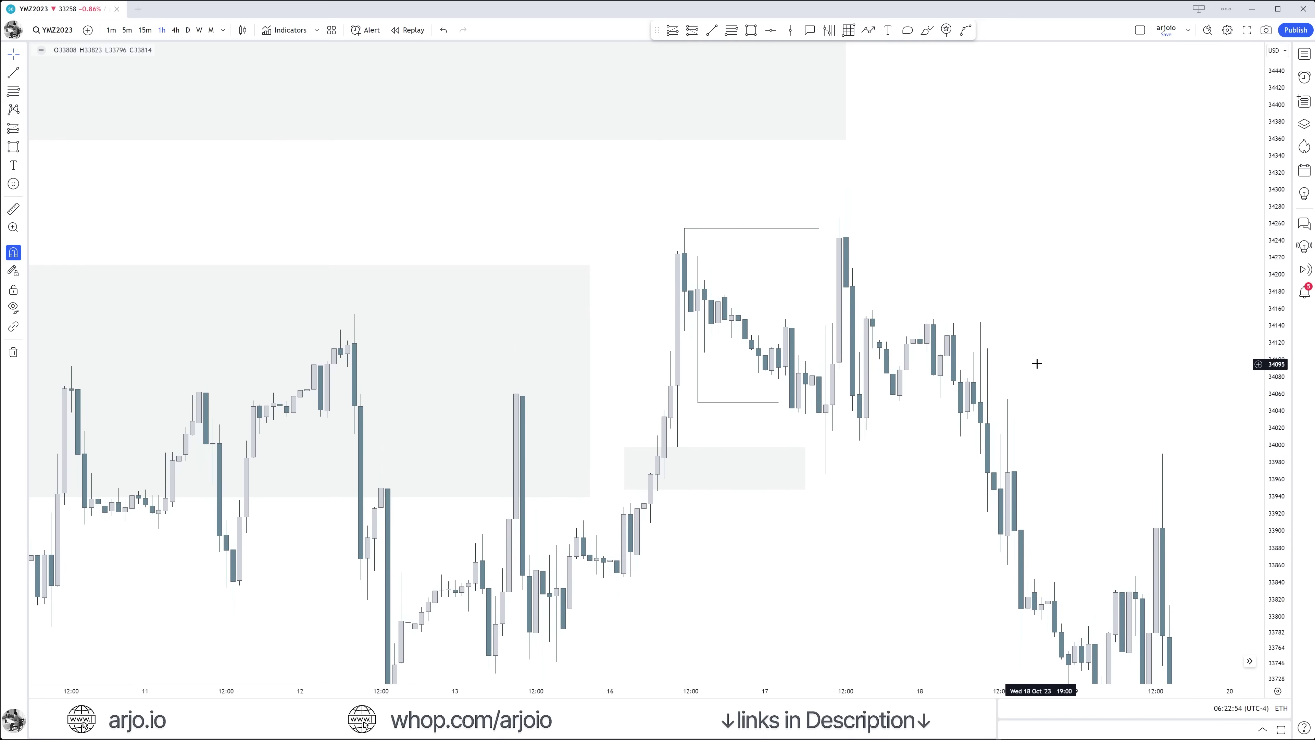
left_click_drag(1037, 363, 906, 361)
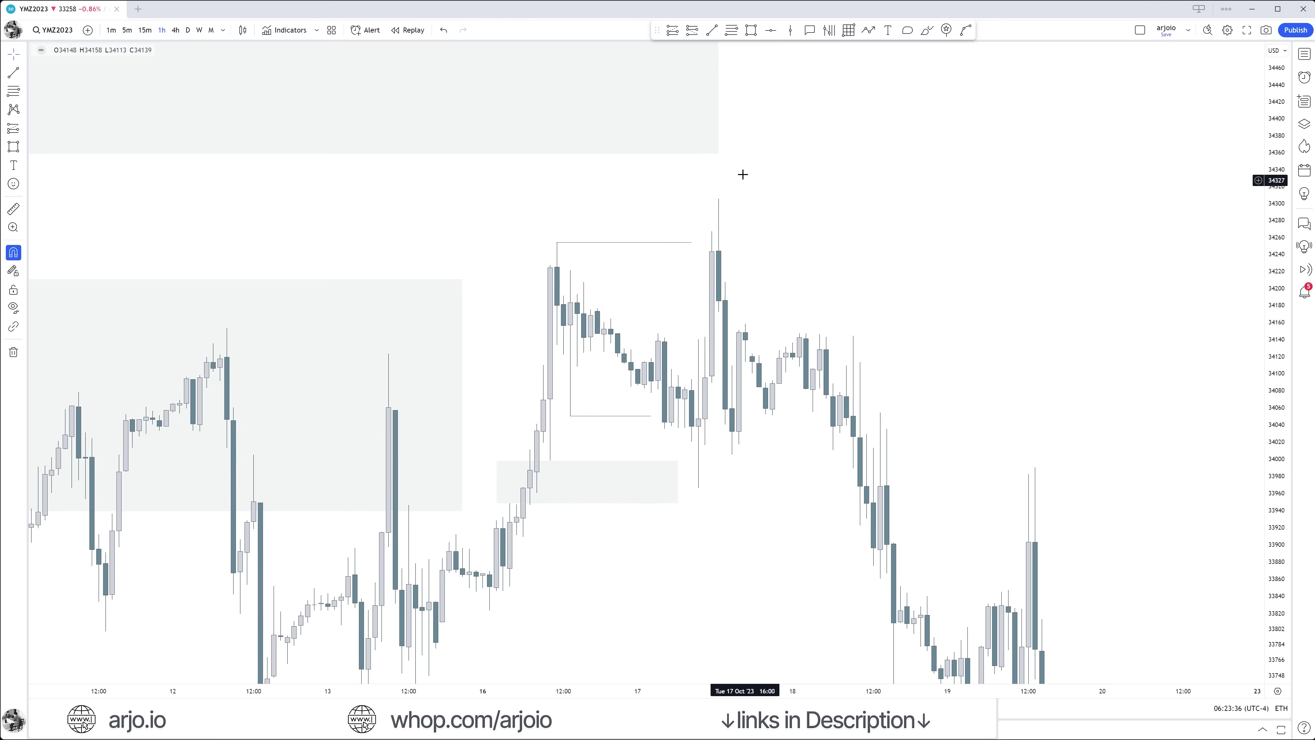
left_click(751, 30)
left_click(718, 312)
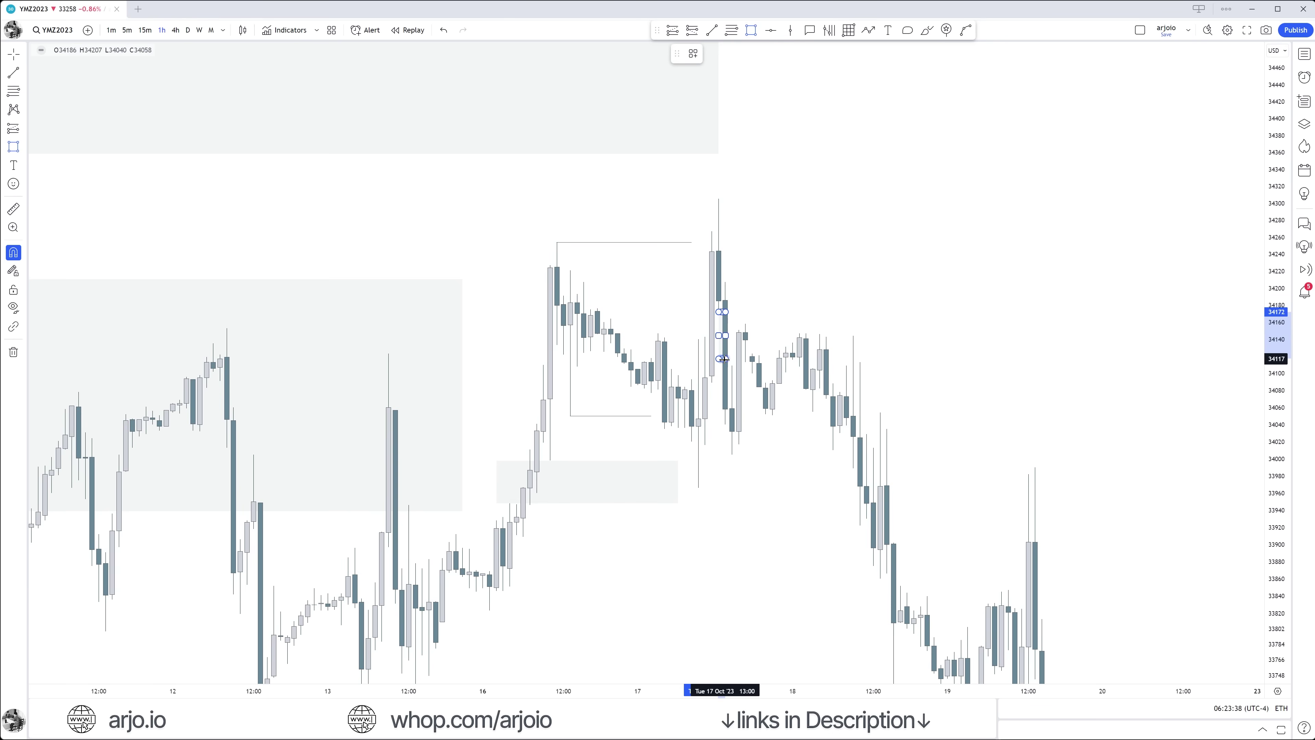
left_click(738, 364)
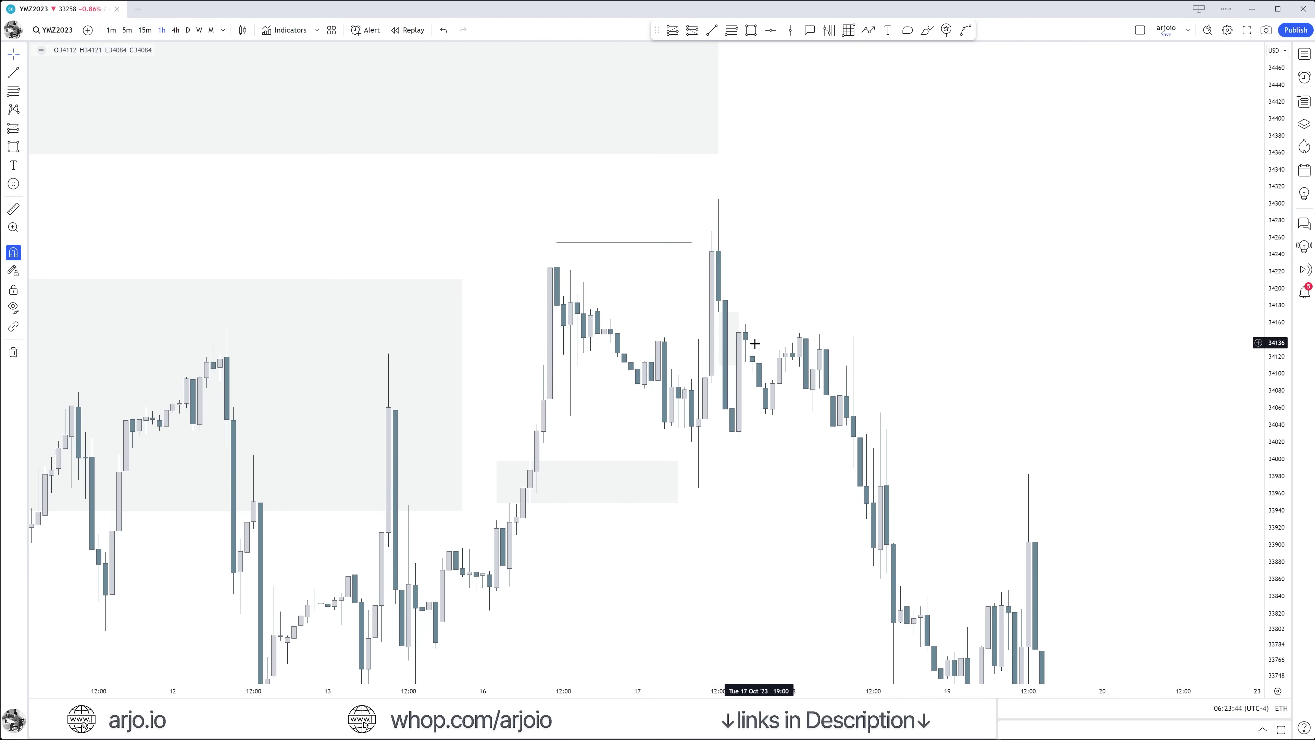
Step: Draw a horizontal trend line from the 17 October 12:00 high at 34305 to about 18 October 03:00, and extend the 4-hour gap box to about 17 October 12:00
key("alt+t")
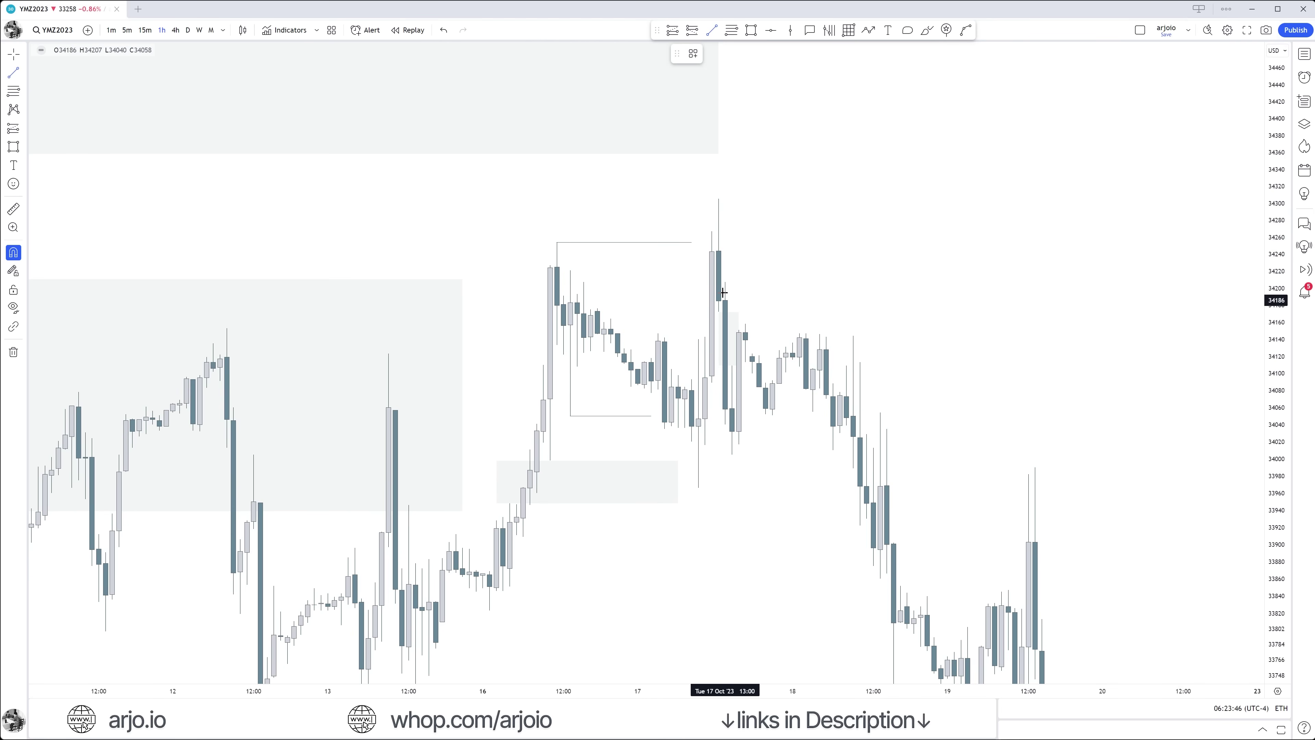
left_click(719, 199)
left_click(813, 200)
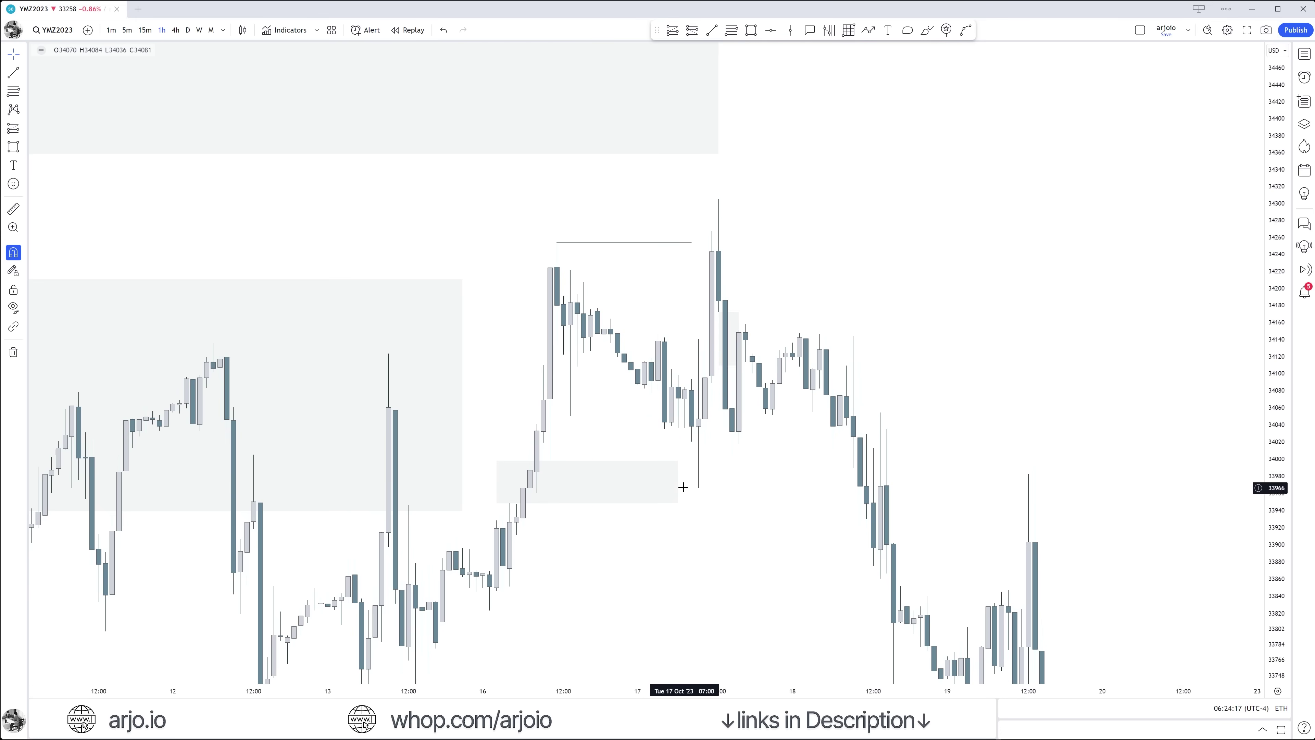
left_click_drag(679, 483, 715, 486)
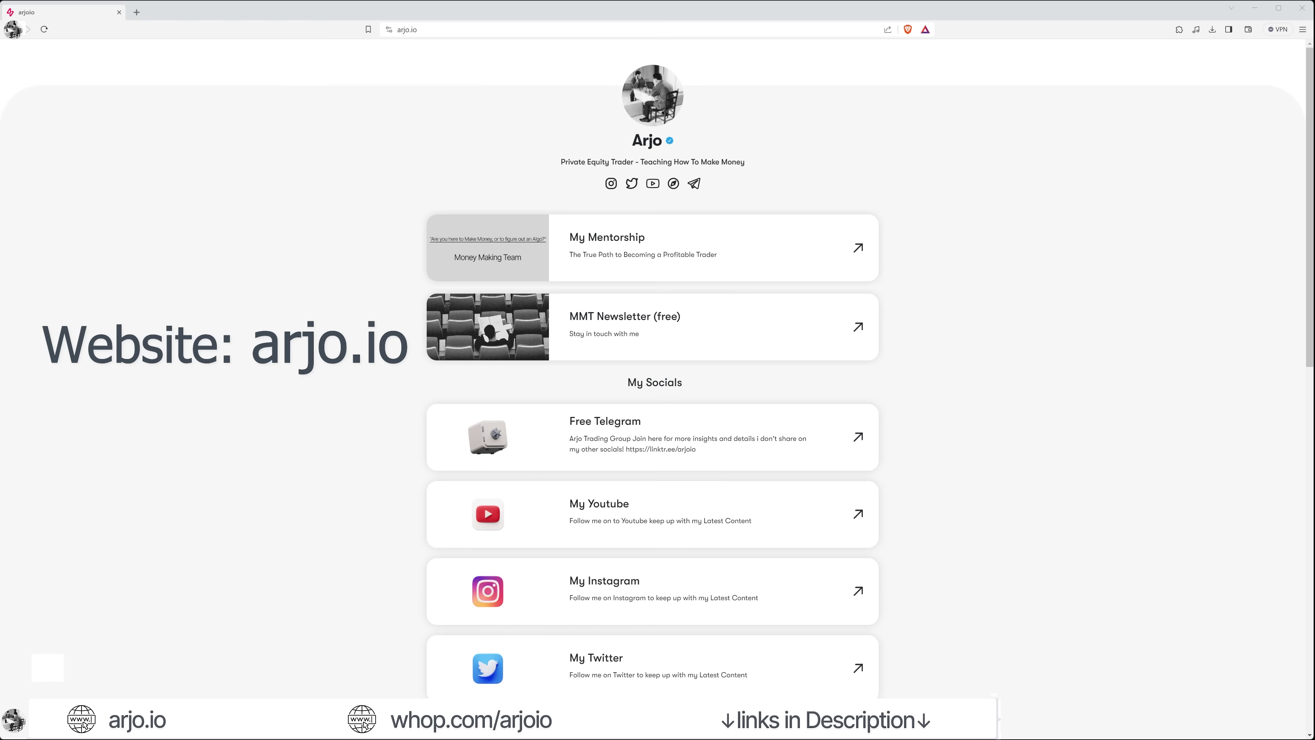
Step: In the web browser, open the free MMT Newsletter link on the arjo.io page
left_click(671, 316)
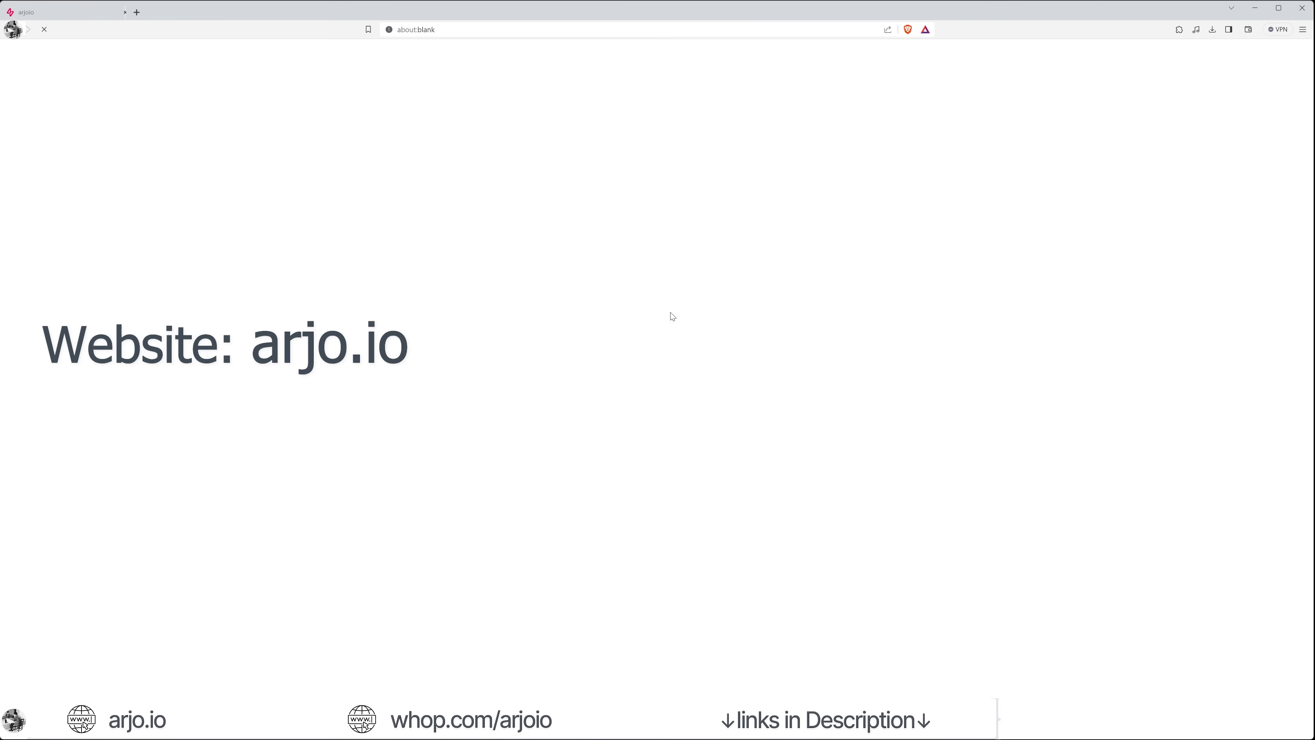